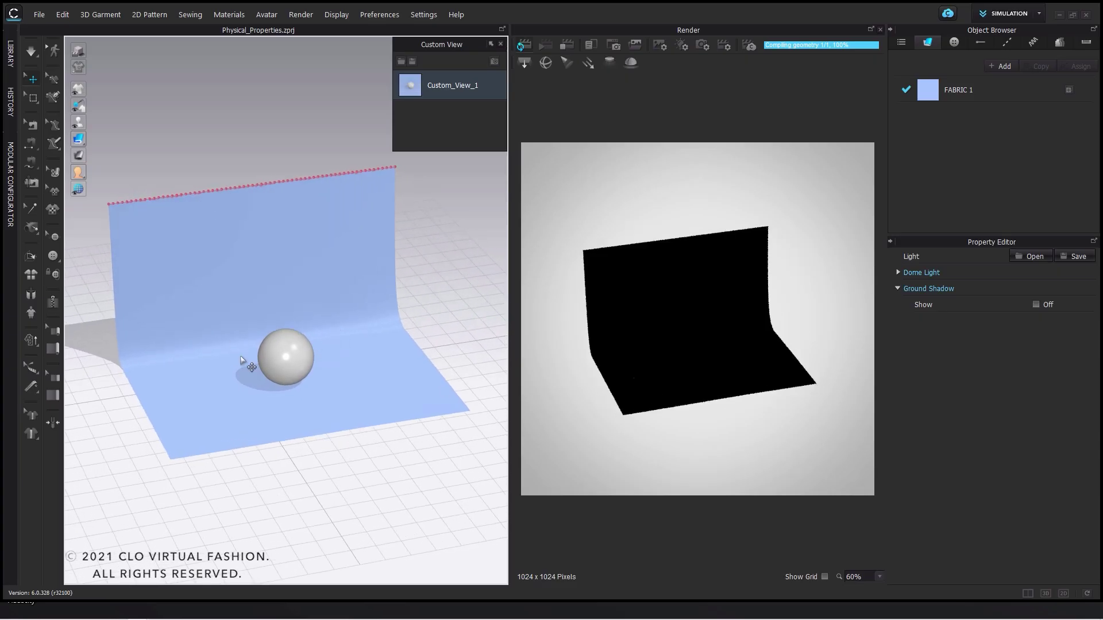
# Step: Switch to Photos and examine the jacket renders from 00.png to 04.png, including a close look at the zipper
pyautogui.scroll(3, 252, 367)
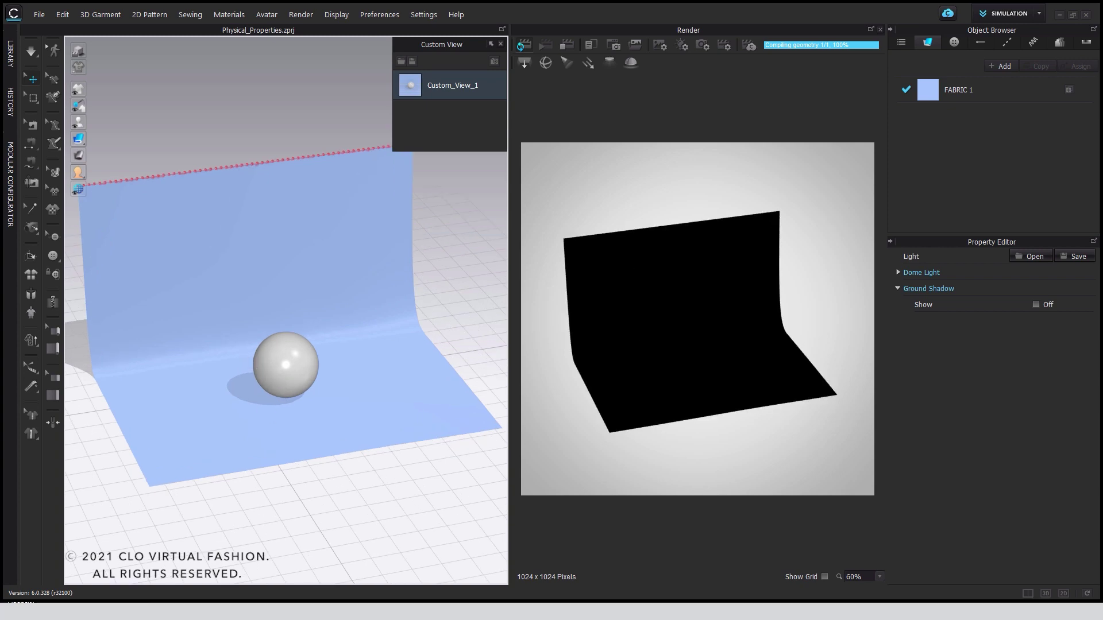
pyautogui.click(185, 574)
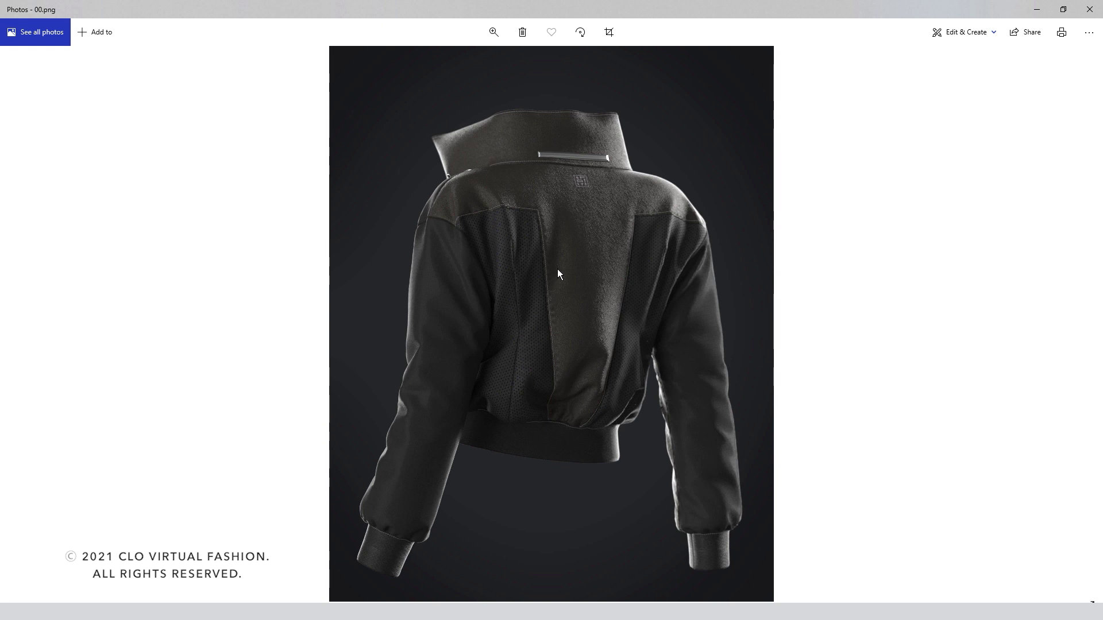
pyautogui.press('Right')
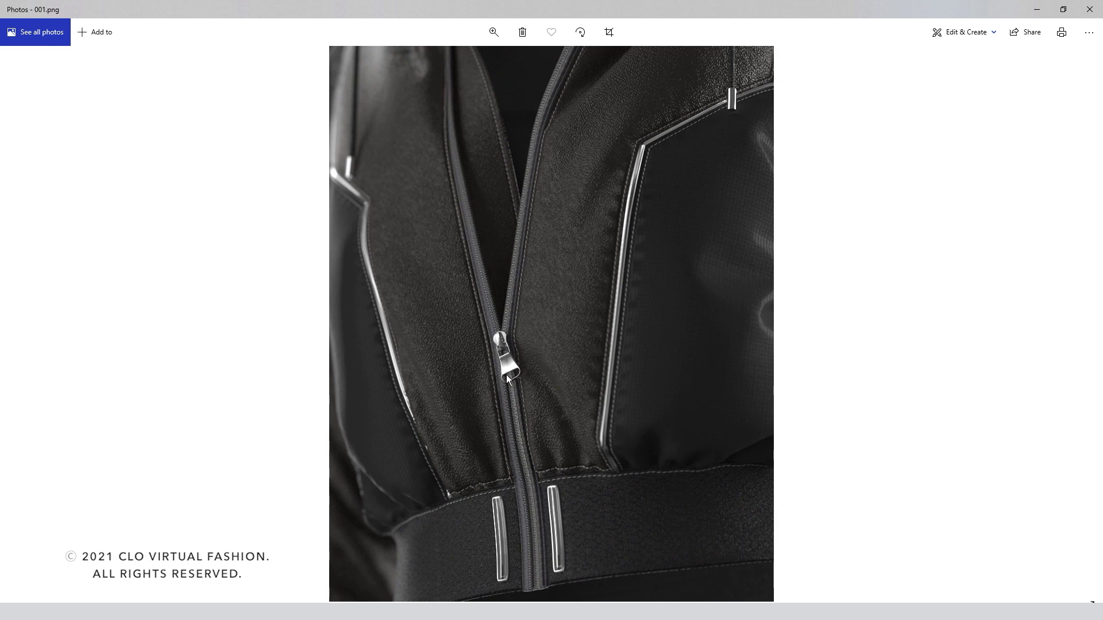
pyautogui.scroll(5, 506, 374)
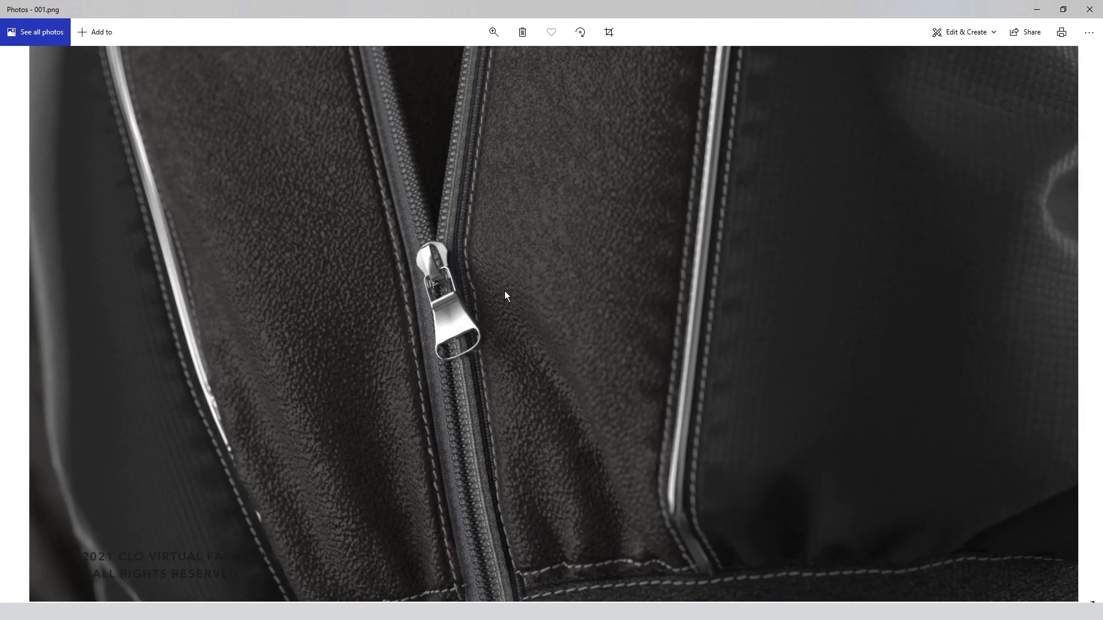
pyautogui.scroll(-5, 505, 351)
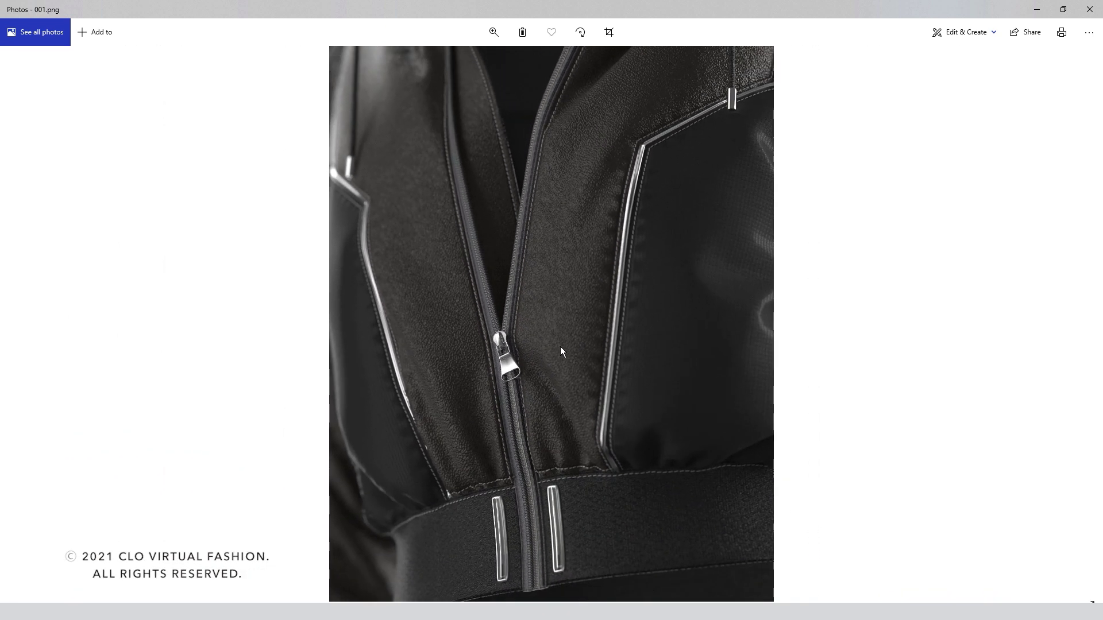
pyautogui.press('Right')
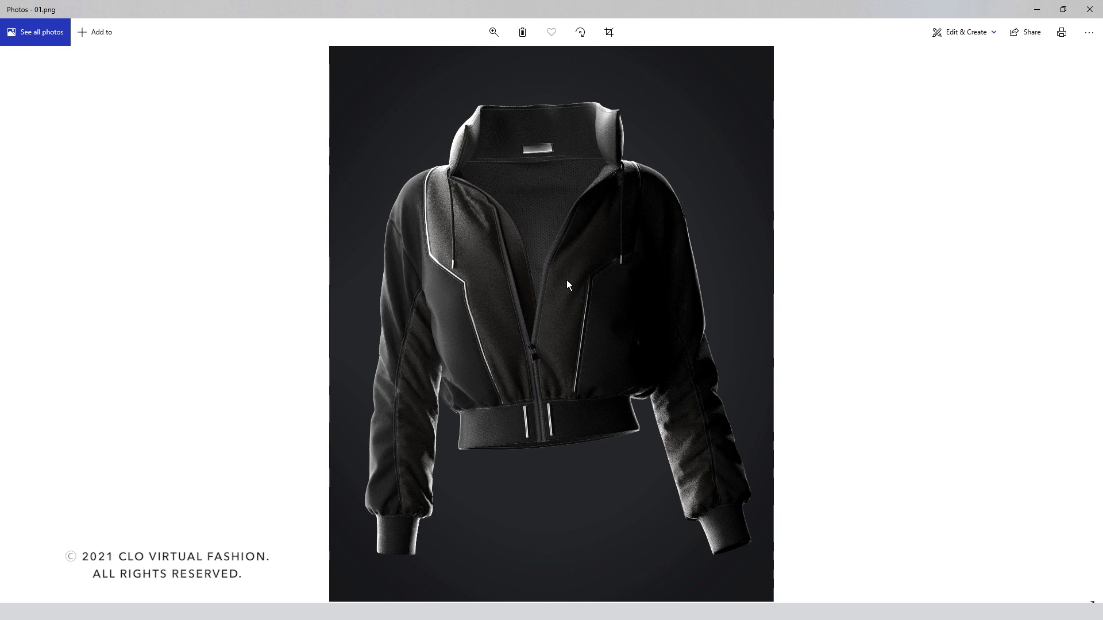
pyautogui.scroll(2, 578, 260)
pyautogui.scroll(-2, 577, 260)
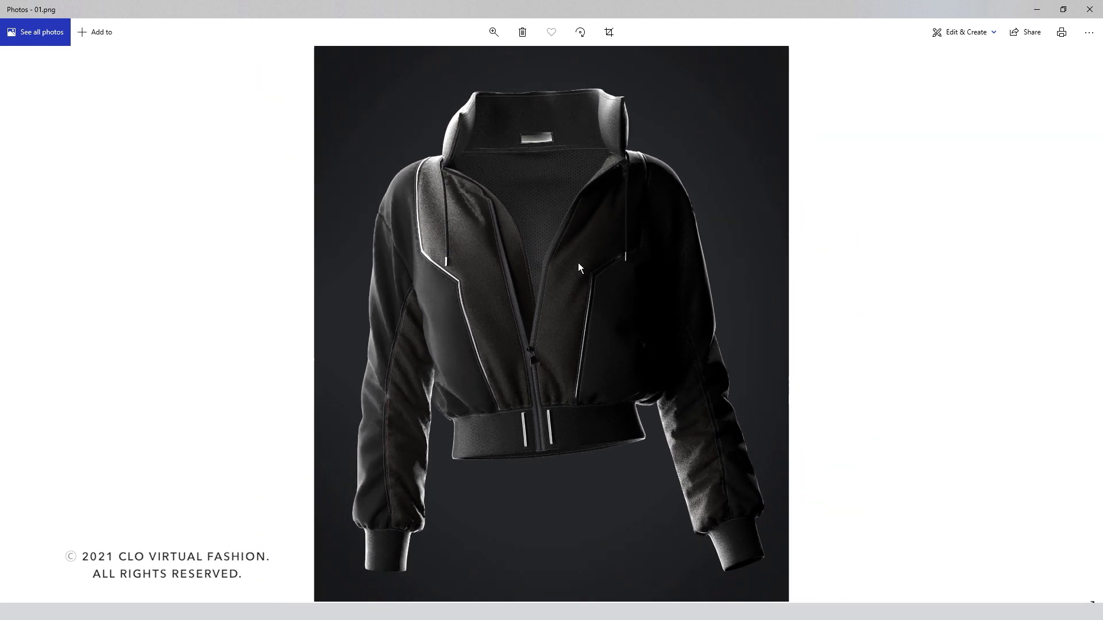
pyautogui.press('Right')
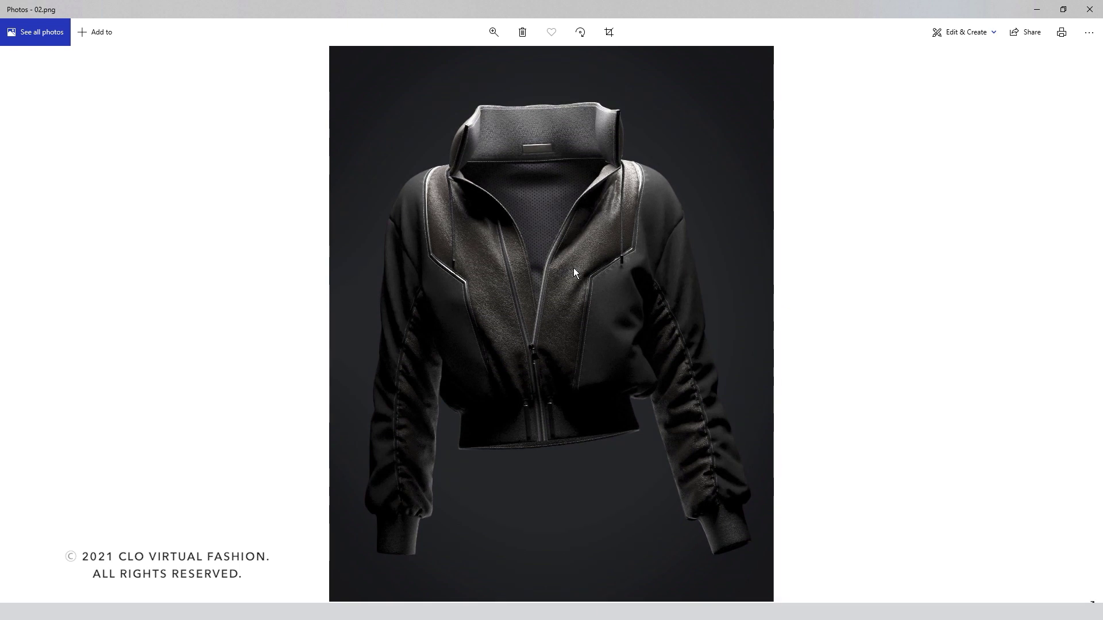
pyautogui.press('Right')
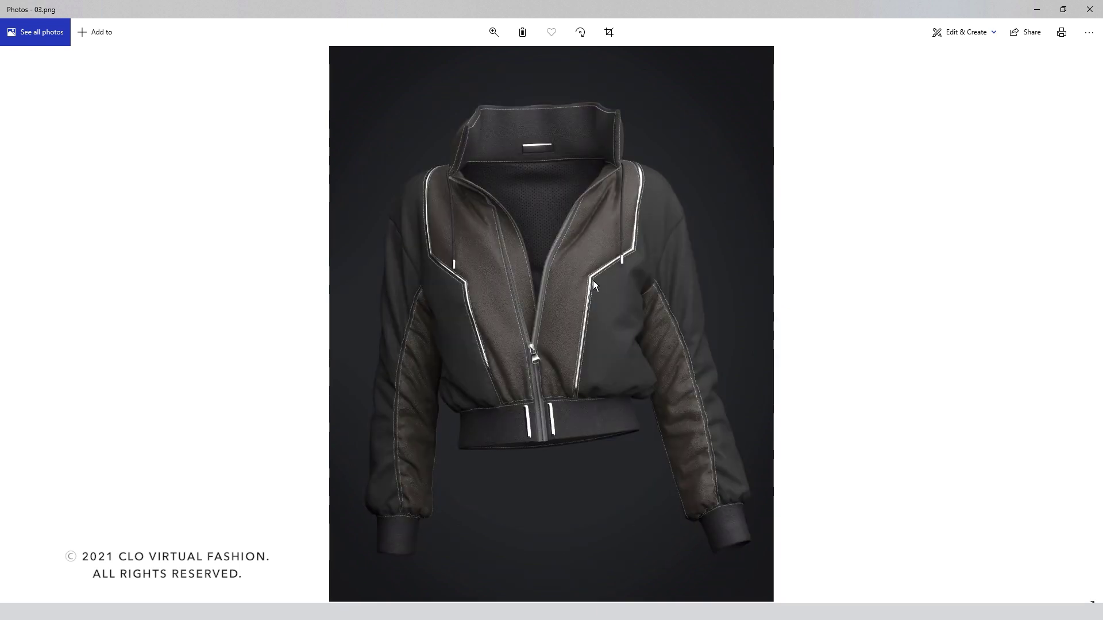
pyautogui.press('Right')
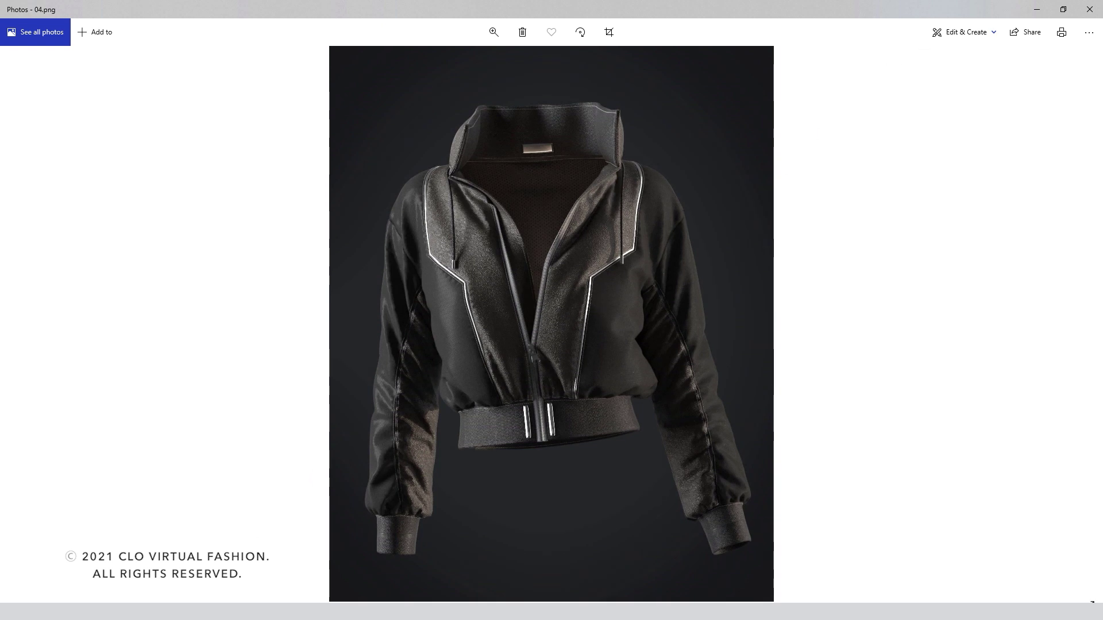
# Step: Switch back to the Physical_Properties project in CLO, add a rectangle light and raise it above the sphere
pyautogui.moveTo(138, 612)
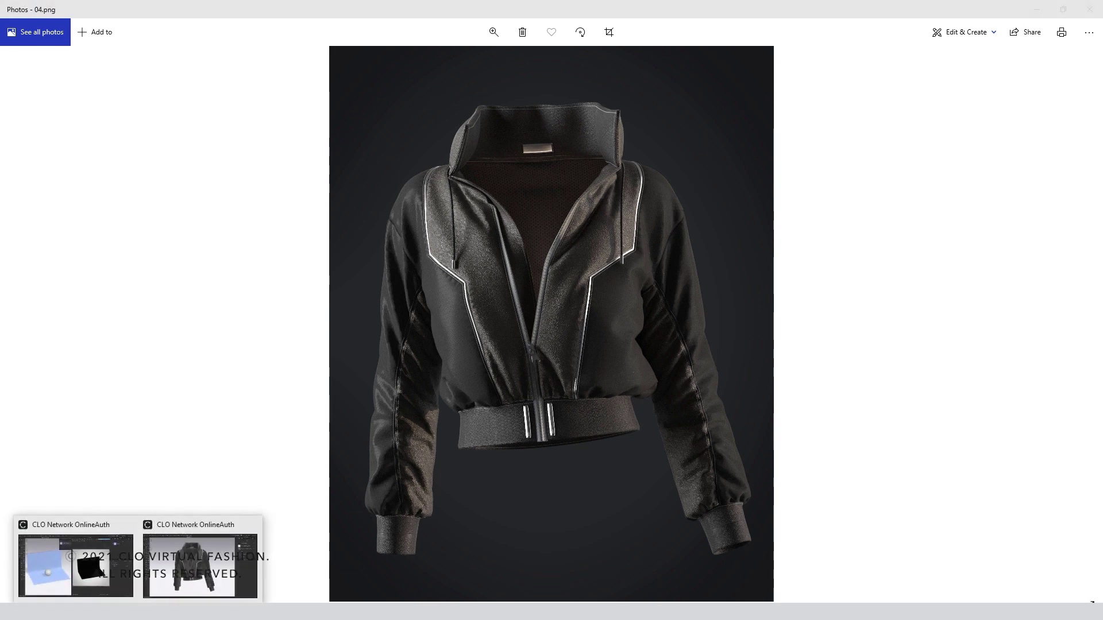
pyautogui.click(142, 538)
pyautogui.moveTo(284, 365); pyautogui.dragTo(485, 172, button='right')
pyautogui.click(524, 63)
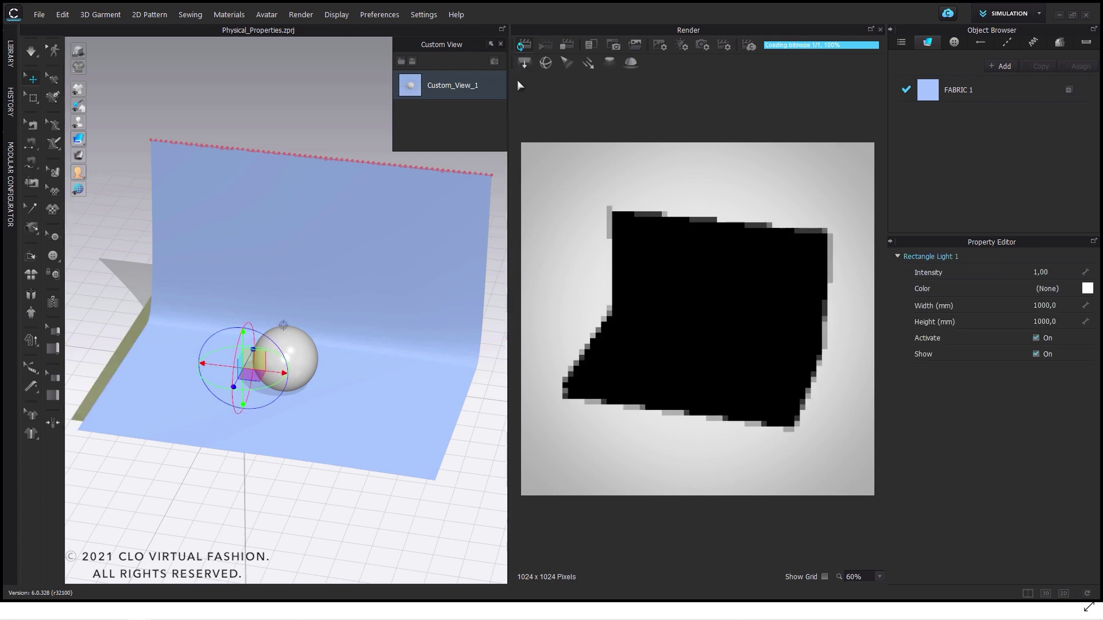
pyautogui.moveTo(269, 368); pyautogui.dragTo(321, 223)
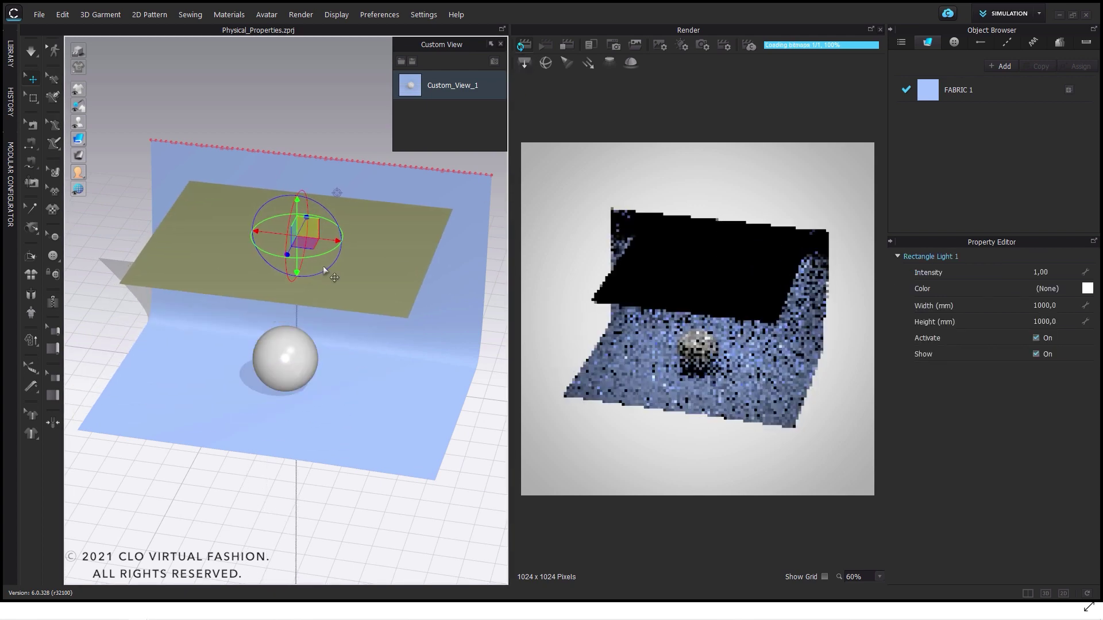
# Step: Tilt the rectangle light and move it beside the right edge of the fabric backdrop, aimed down at the sphere
pyautogui.moveTo(323, 266); pyautogui.dragTo(352, 232, button='right')
pyautogui.scroll(3, 351, 233)
pyautogui.moveTo(351, 233); pyautogui.dragTo(320, 265, button='middle')
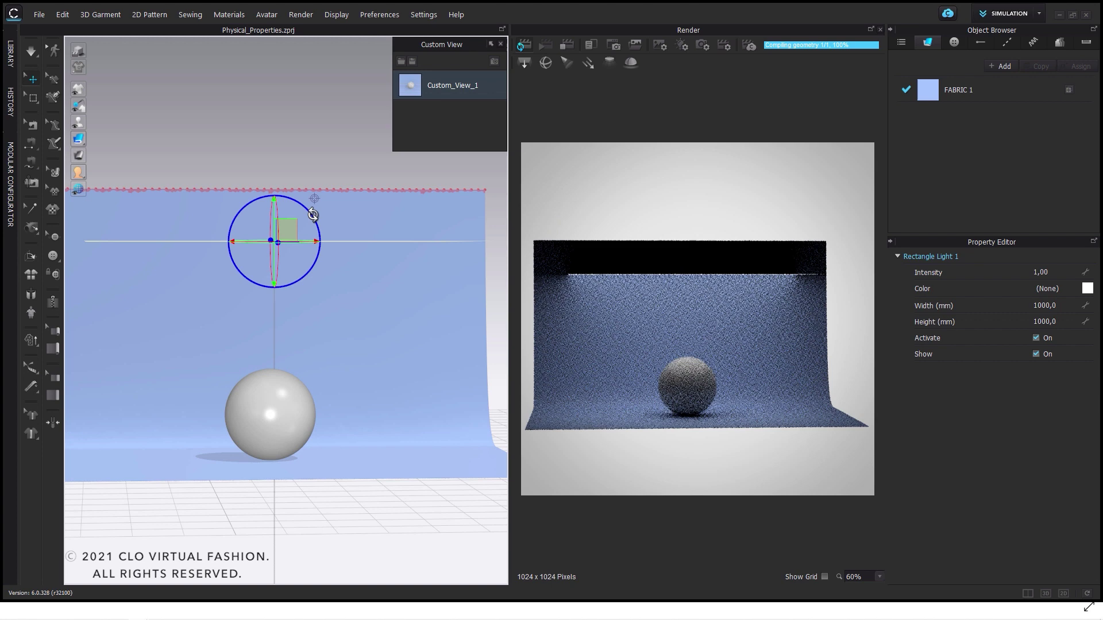
pyautogui.moveTo(312, 213); pyautogui.dragTo(645, 229)
pyautogui.moveTo(415, 297); pyautogui.dragTo(308, 310, button='middle')
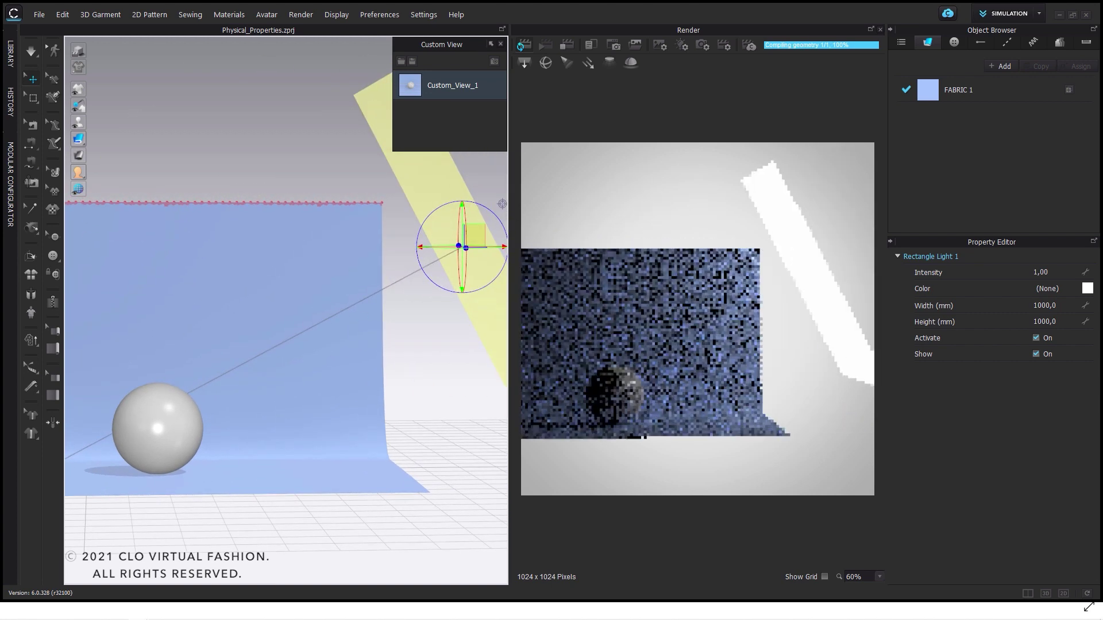
# Step: Try an intensity of 5 on the rectangle light, and set it back to 1
pyautogui.click(1059, 273)
pyautogui.write('5')
pyautogui.press('Return')
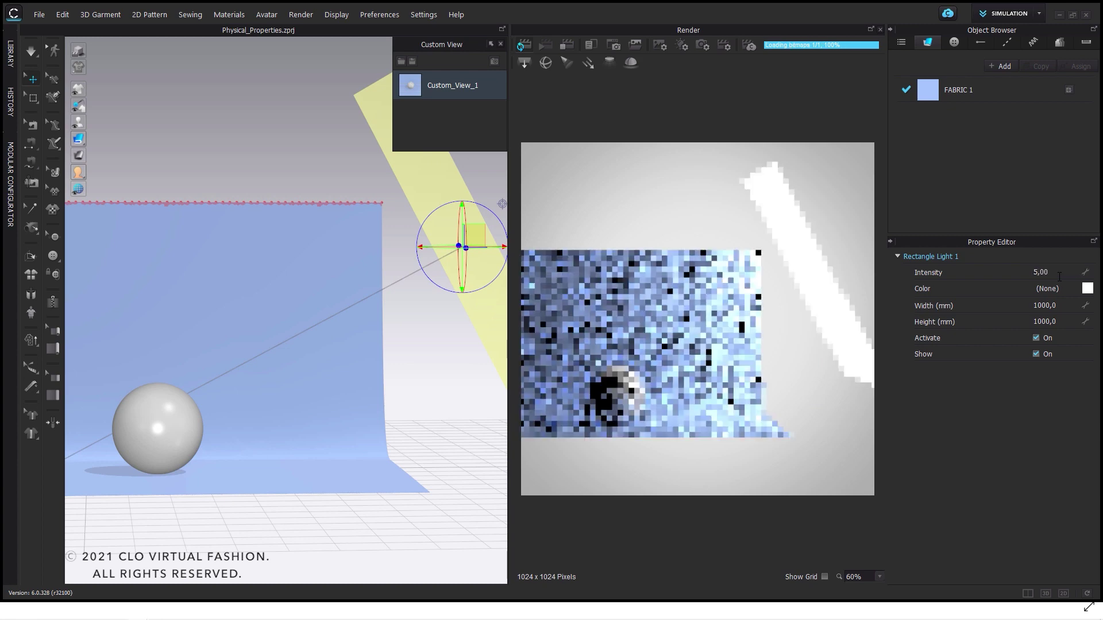
pyautogui.write('1')
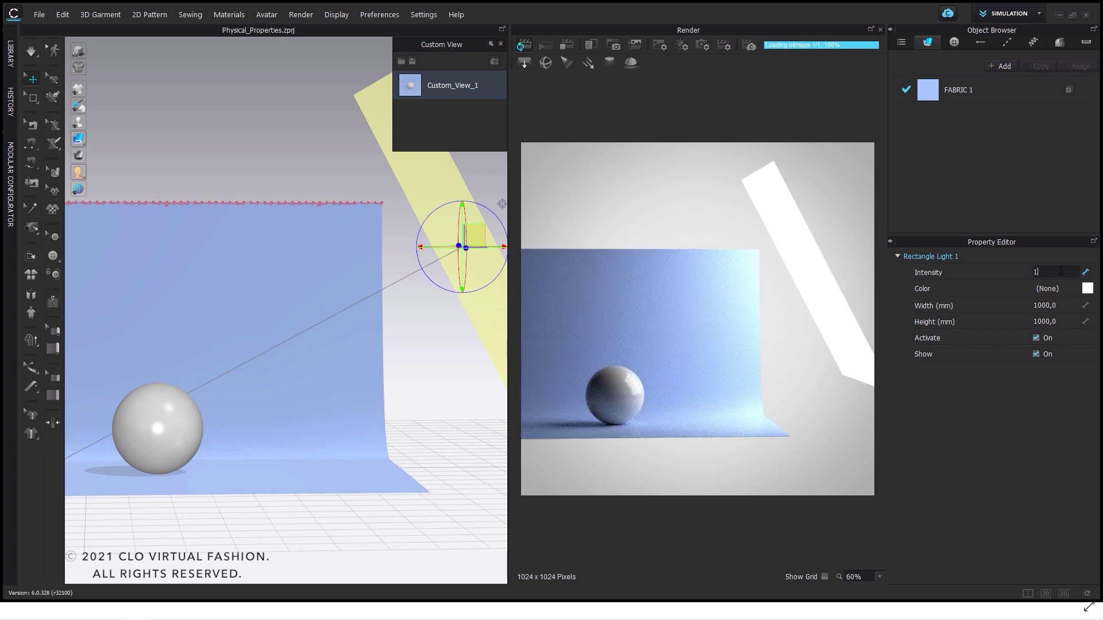
pyautogui.press('Return')
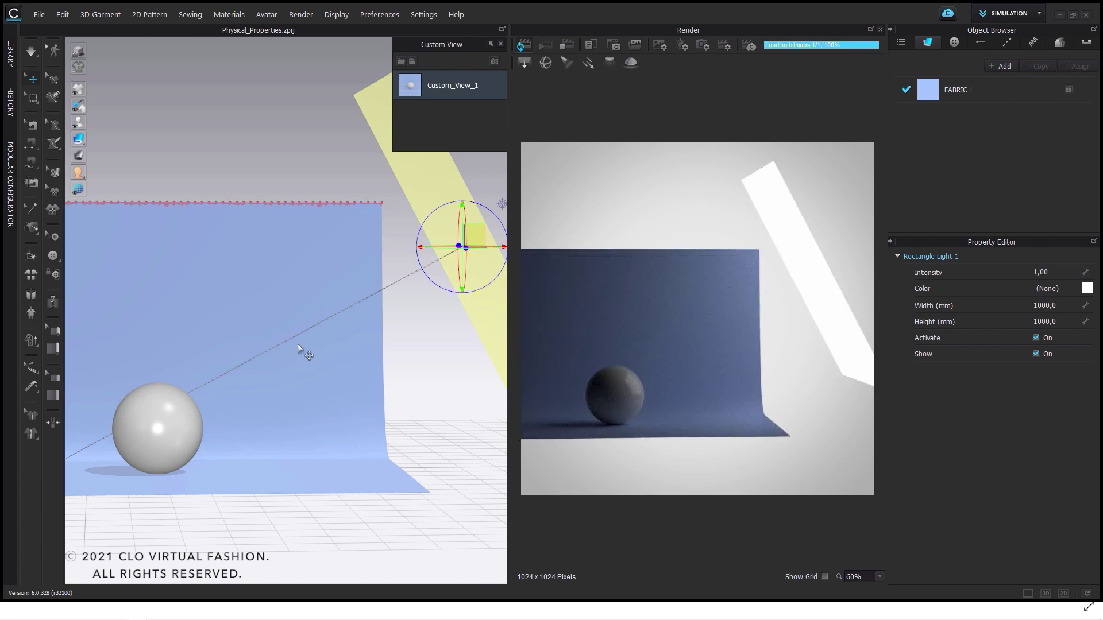
# Step: Move the rectangle light much farther away from the sphere and check the render from Custom_View_1
pyautogui.scroll(-2, 319, 348)
pyautogui.moveTo(328, 348)
pyautogui.mouseDown(button='right')
pyautogui.moveTo(374, 365)
pyautogui.moveTo(382, 389)
pyautogui.moveTo(330, 367)
pyautogui.mouseUp(button='right')
pyautogui.moveTo(420, 245); pyautogui.dragTo(703, 137)
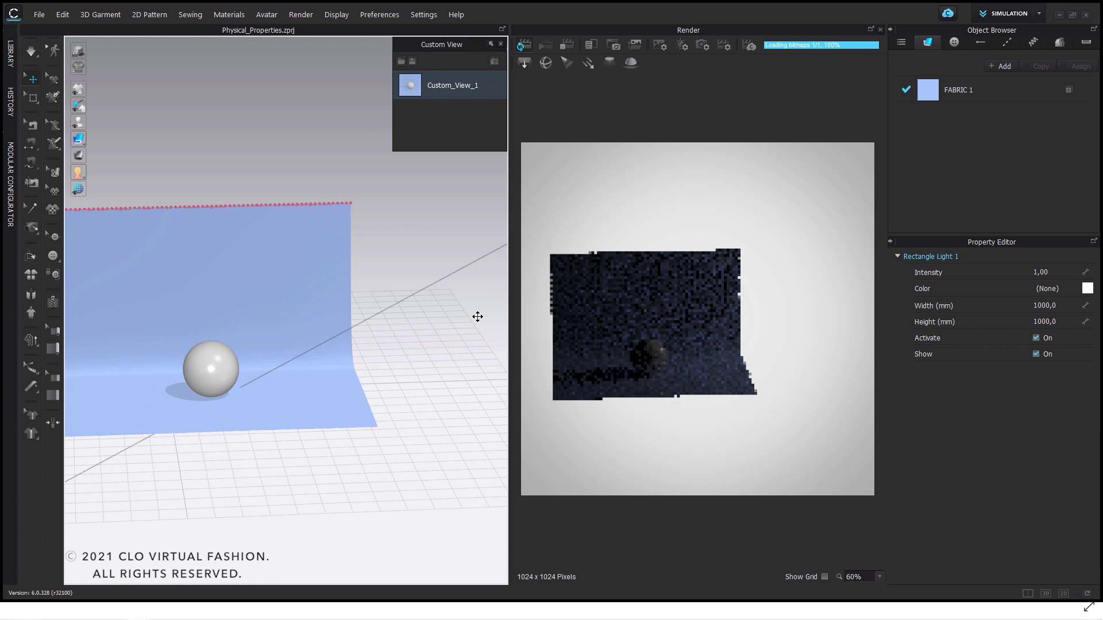
pyautogui.click(421, 88)
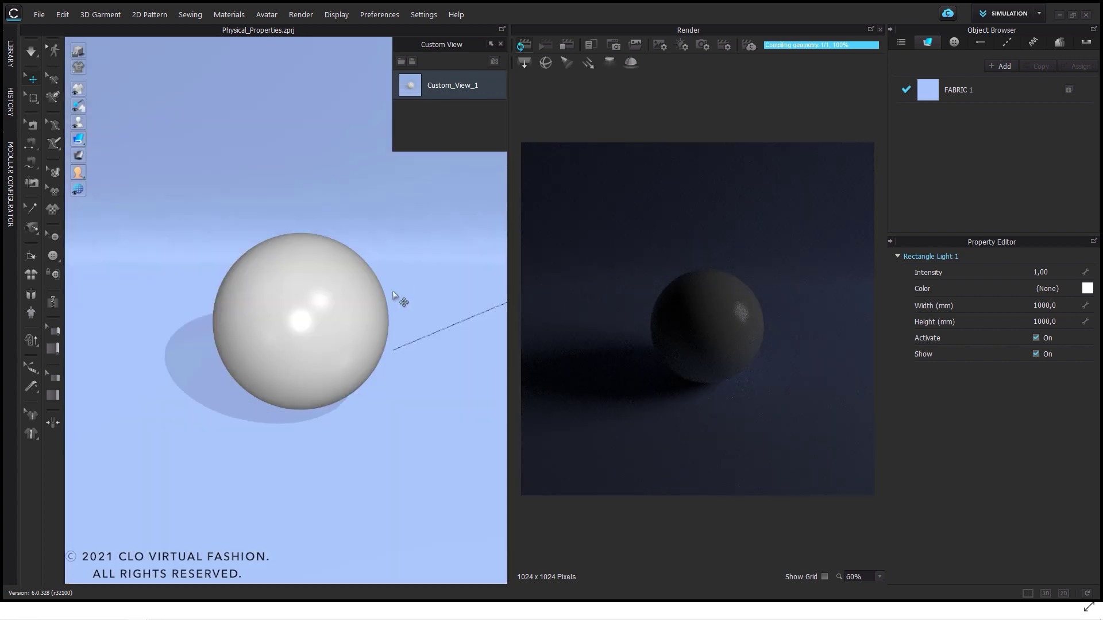
# Step: Move the rectangle light back close to the fabric backdrop and sphere, and return to Custom_View_1
pyautogui.scroll(2, 394, 296)
pyautogui.scroll(-8, 395, 296)
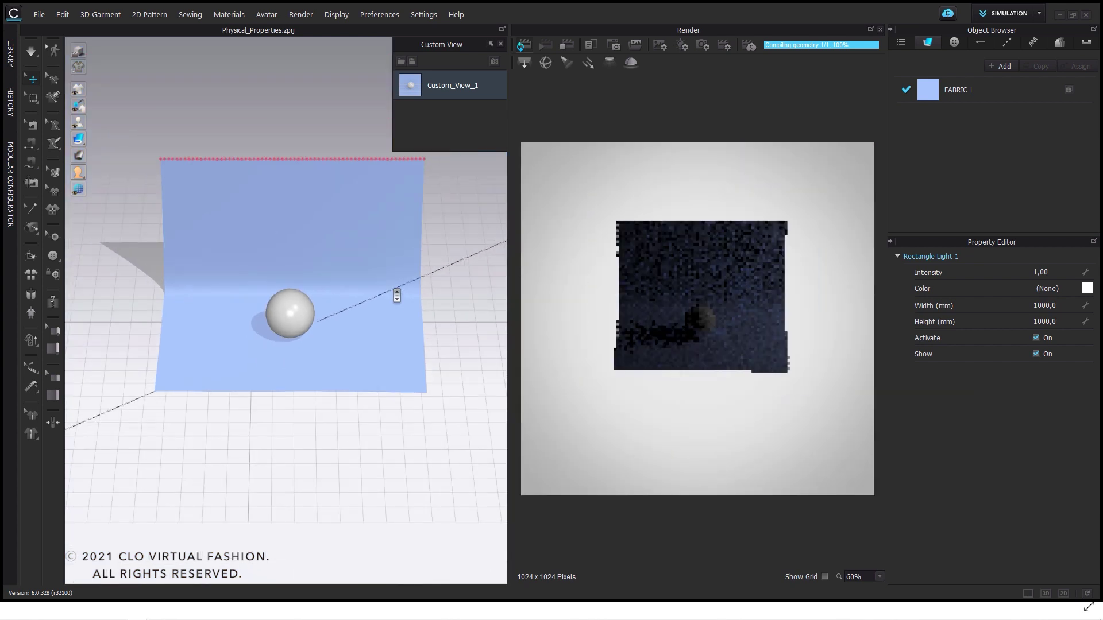
pyautogui.scroll(-6, 396, 295)
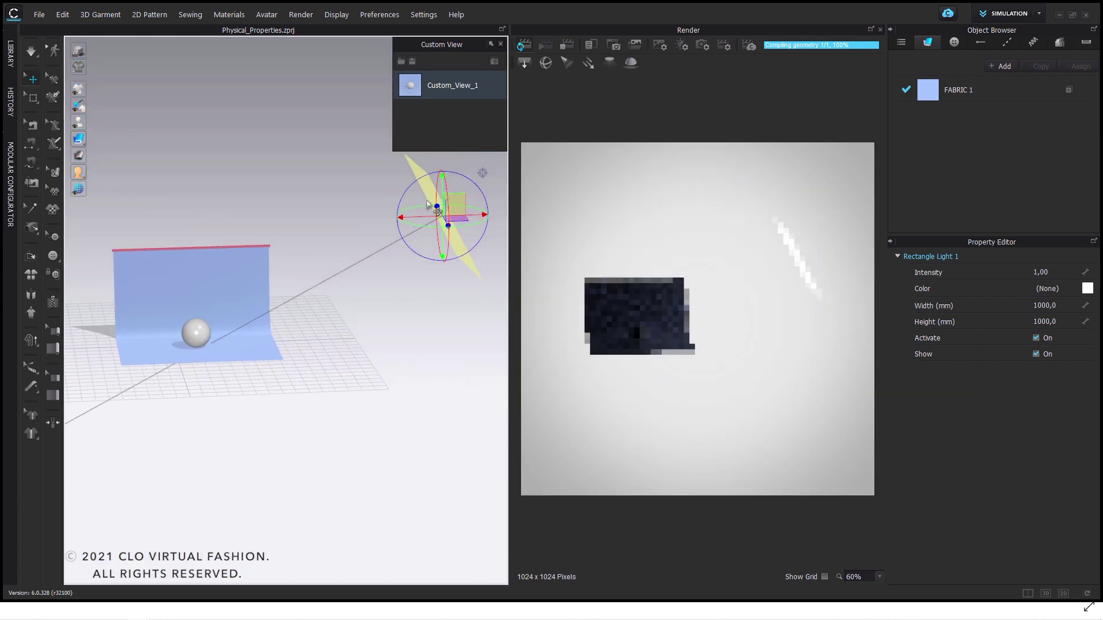
pyautogui.moveTo(437, 212); pyautogui.dragTo(331, 249)
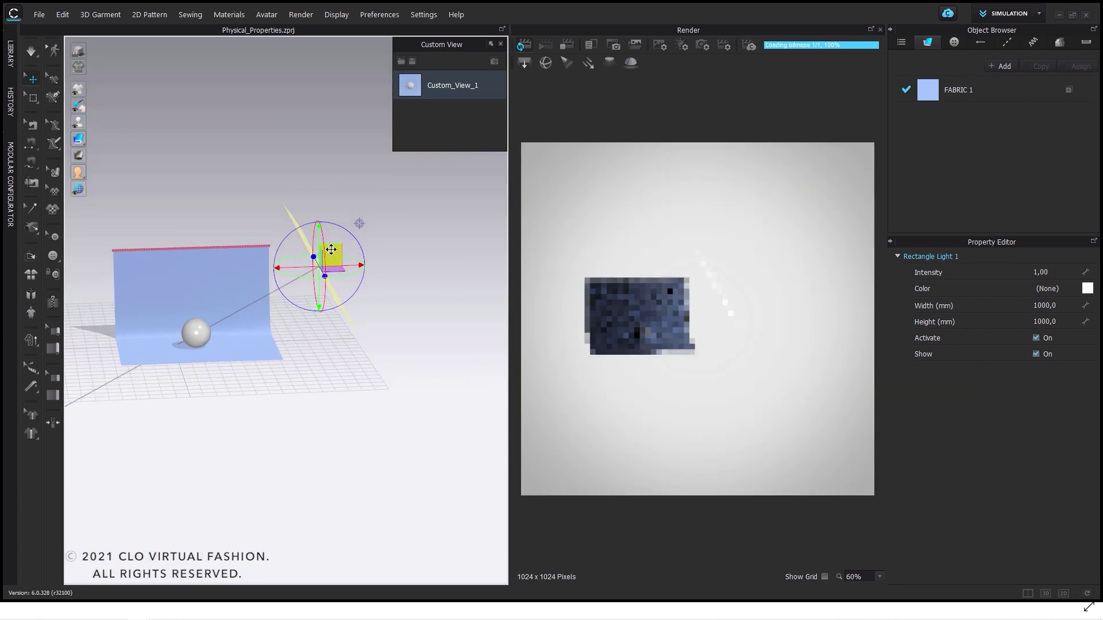
pyautogui.scroll(5, 189, 339)
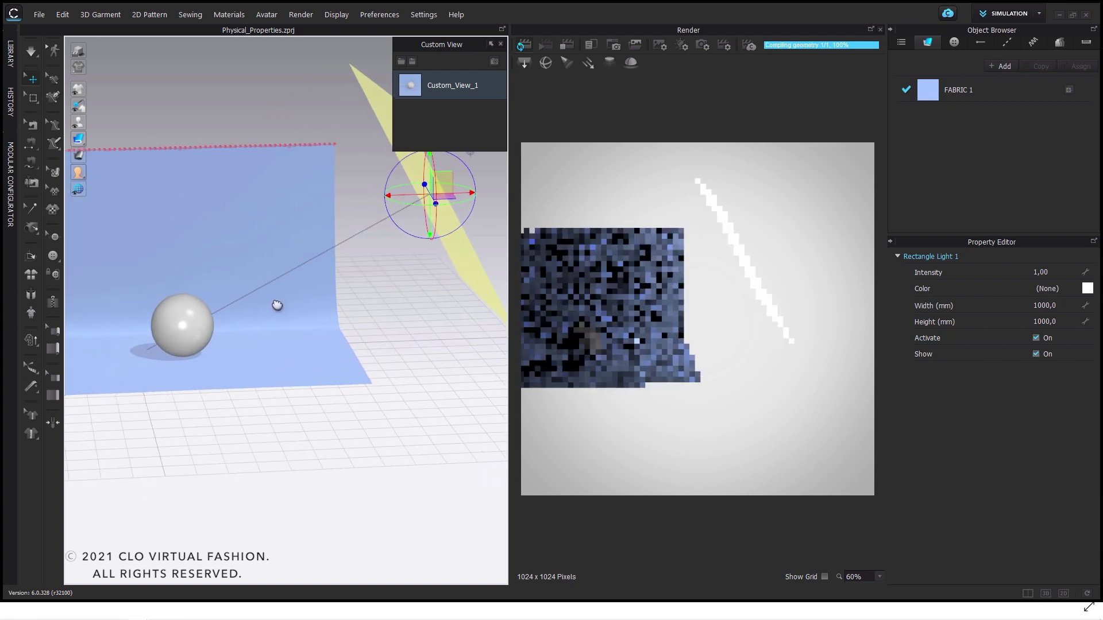
pyautogui.moveTo(277, 305); pyautogui.dragTo(353, 302, button='middle')
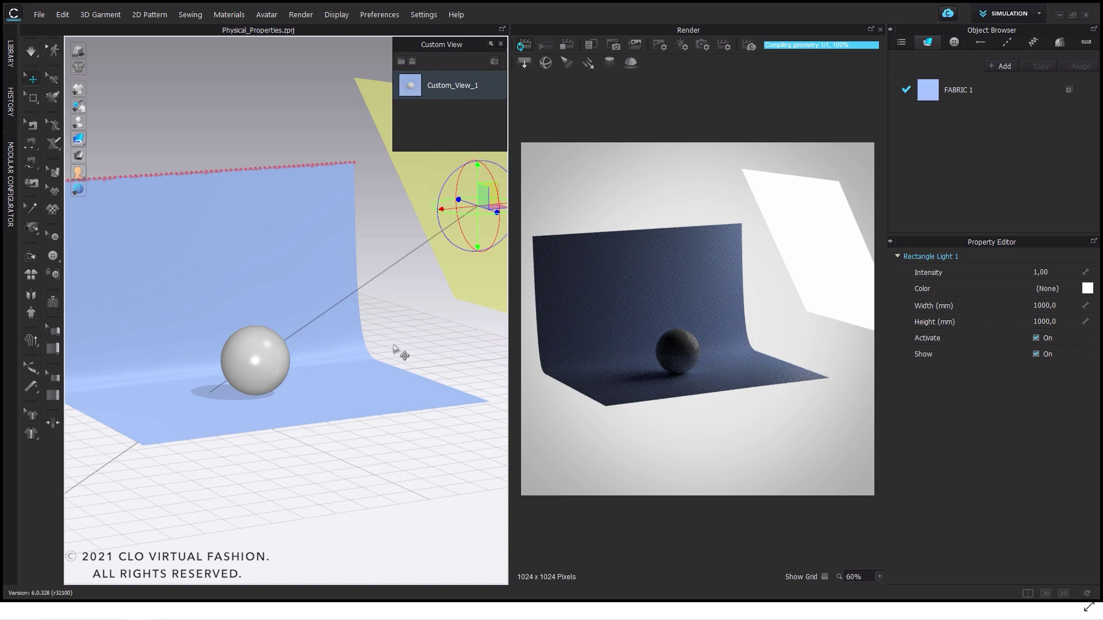
pyautogui.moveTo(393, 346); pyautogui.dragTo(364, 347, button='middle')
pyautogui.scroll(2, 288, 364)
pyautogui.moveTo(292, 369); pyautogui.dragTo(325, 361, button='middle')
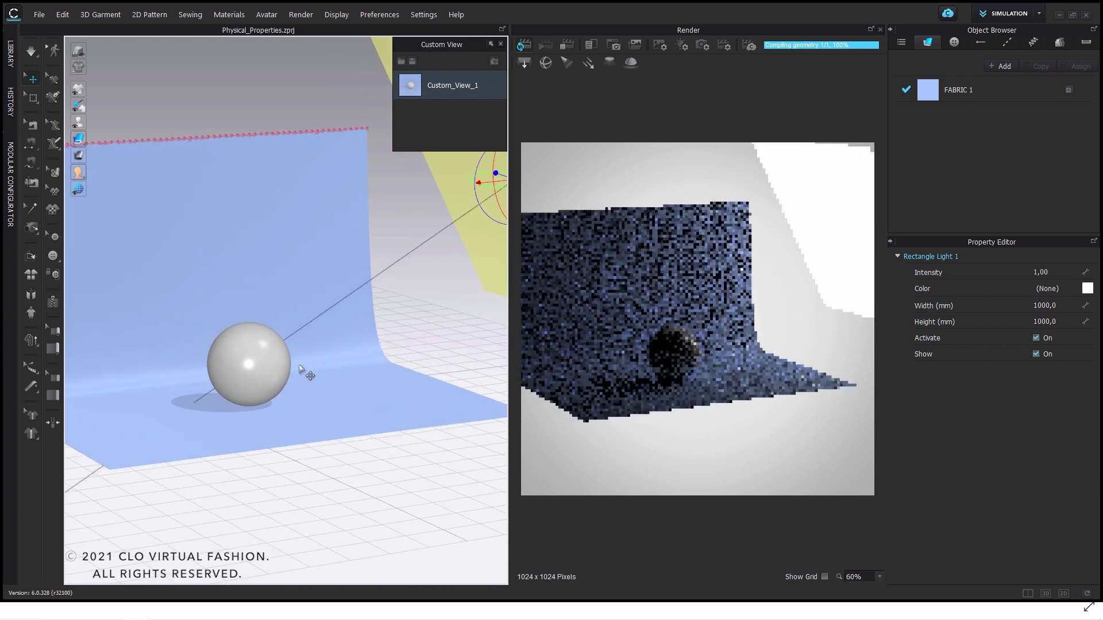
pyautogui.scroll(1, 299, 369)
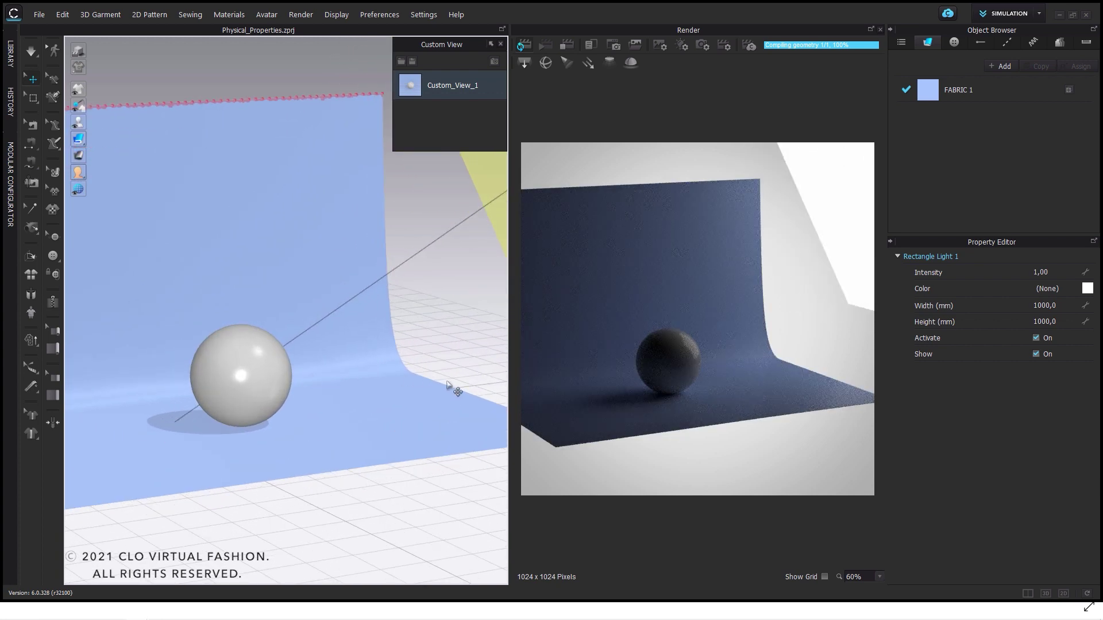
pyautogui.click(413, 90)
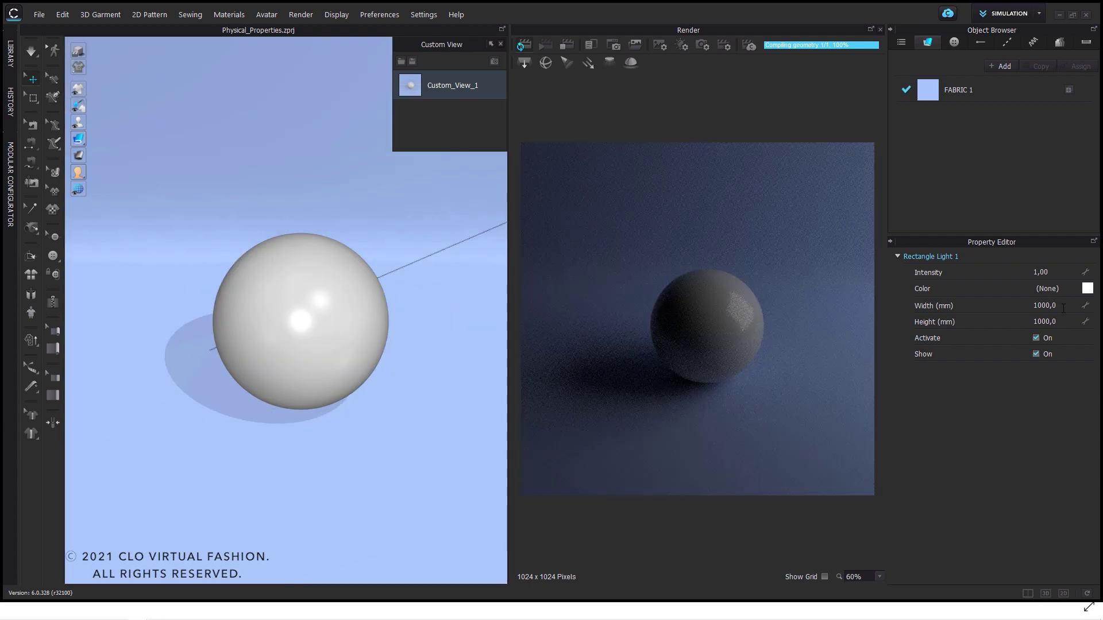
# Step: Set the rectangle light's width and height to 150 mm each
pyautogui.click(1064, 308)
pyautogui.write('150')
pyautogui.click(1062, 322)
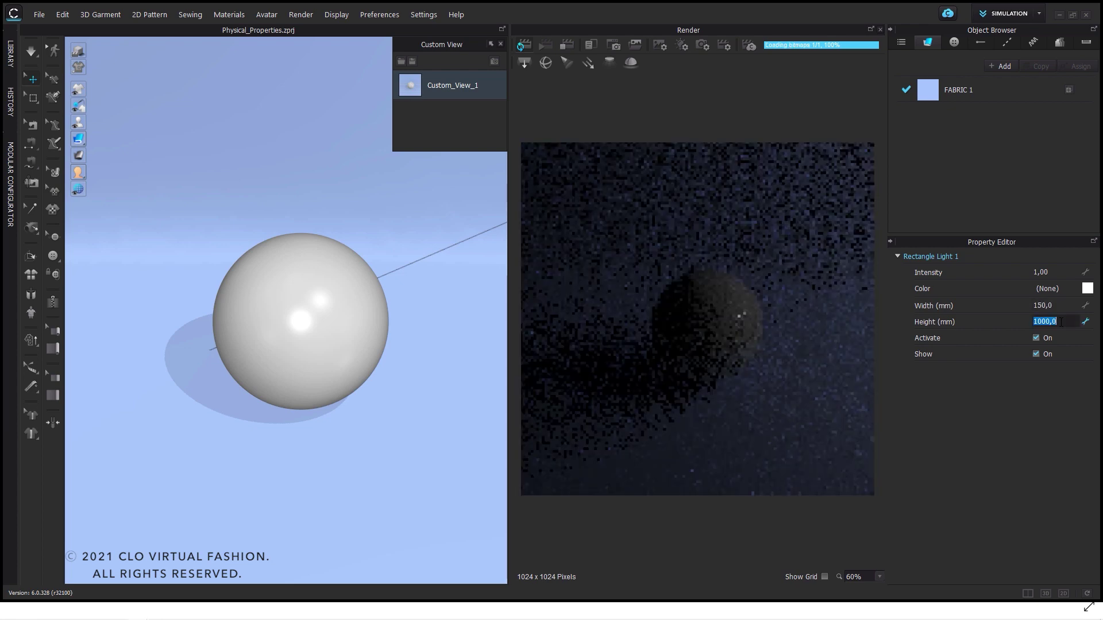
pyautogui.write('150')
pyautogui.press('Return')
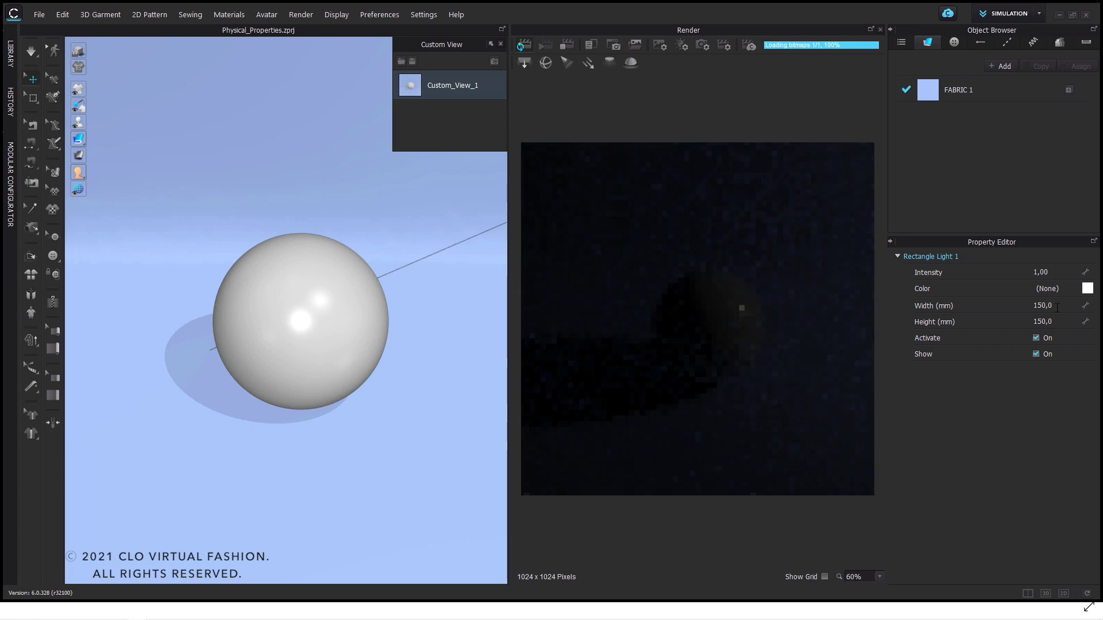
# Step: Set the intensity of the small rectangle light to 100
pyautogui.click(1058, 274)
pyautogui.write('100')
pyautogui.press('Return')
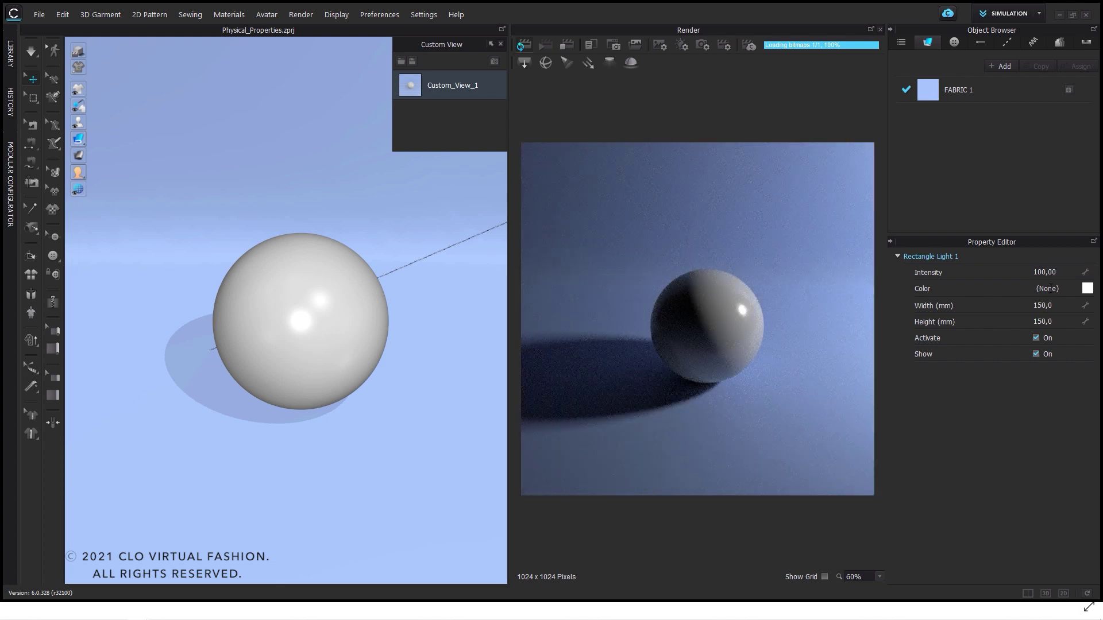
# Step: Enlarge the rectangle light to 3000 mm in both width and height
pyautogui.click(1058, 305)
pyautogui.write('3000')
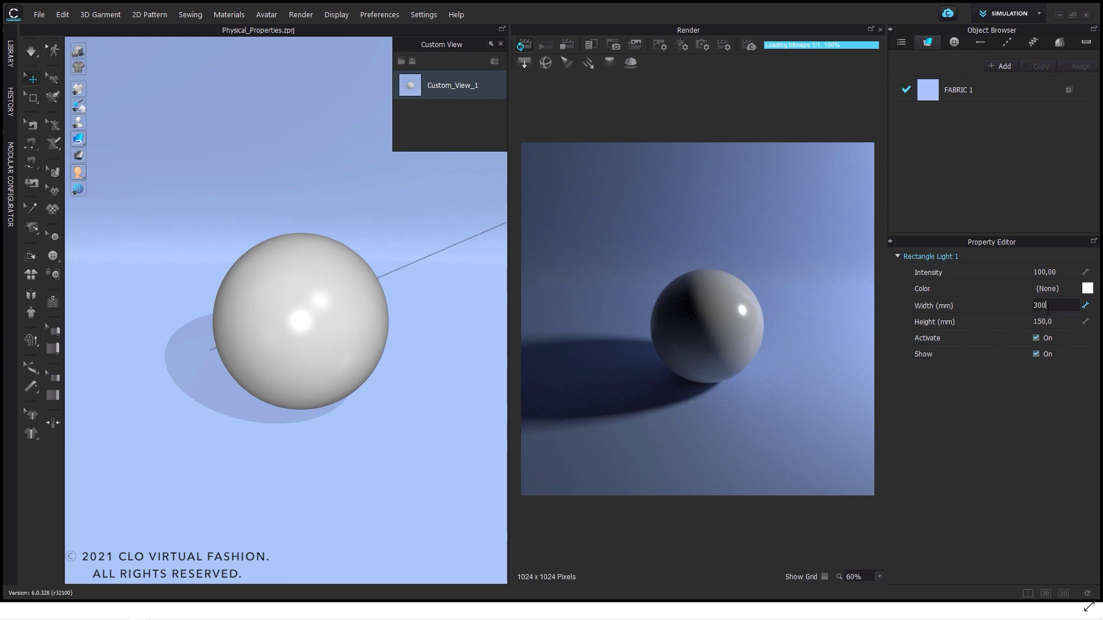
pyautogui.click(1059, 322)
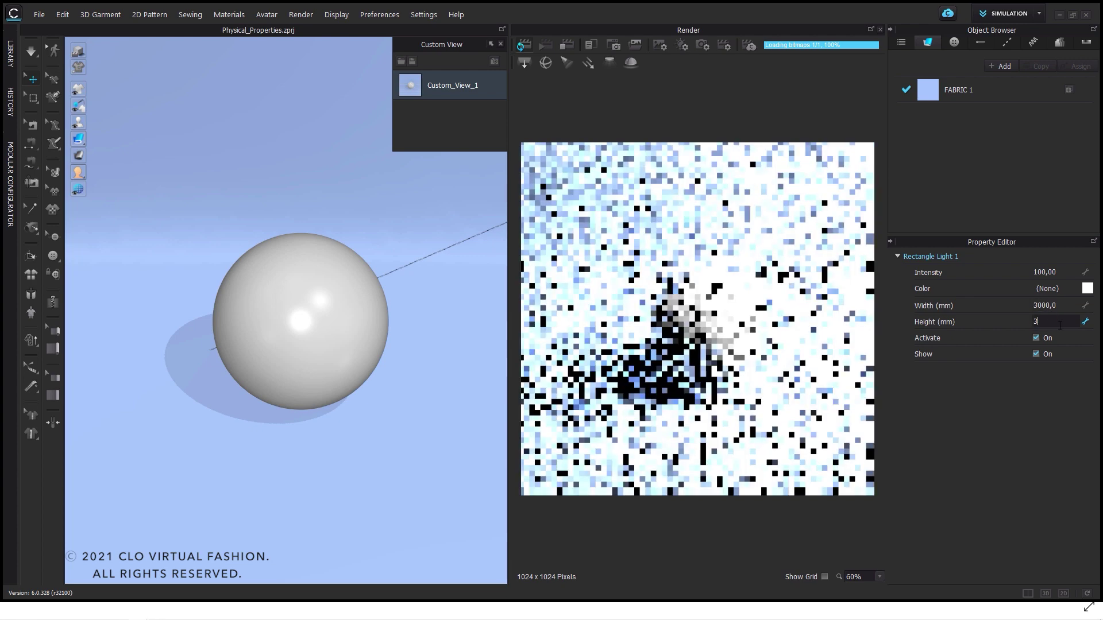
pyautogui.write('3000')
pyautogui.press('Return')
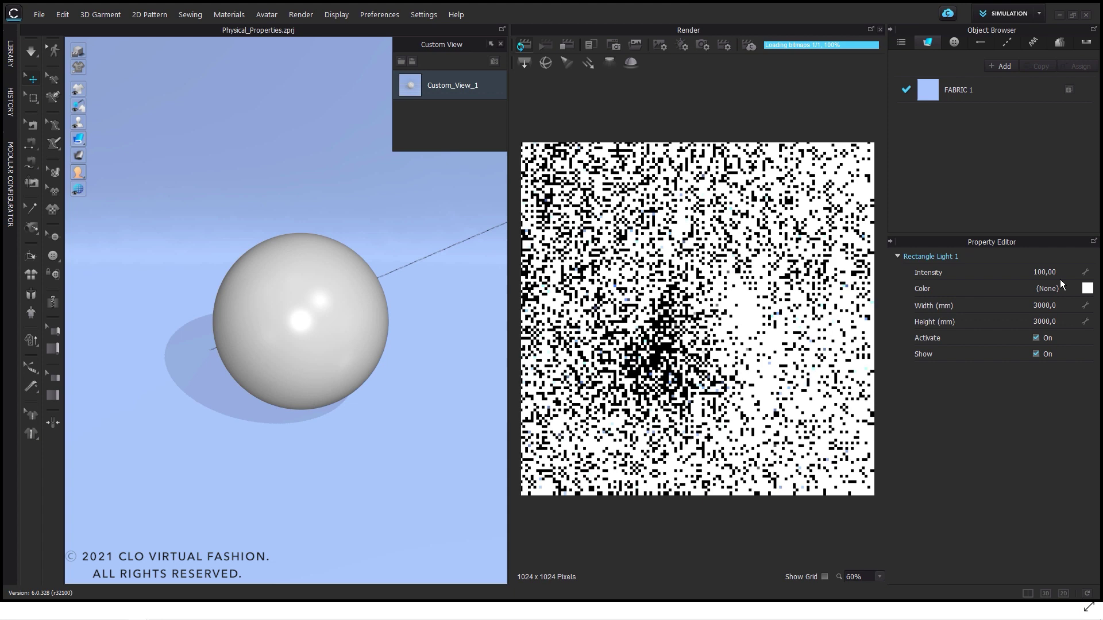
# Step: Set the intensity of the enlarged rectangle light to 2
pyautogui.click(1060, 273)
pyautogui.write('2')
pyautogui.press('Return')
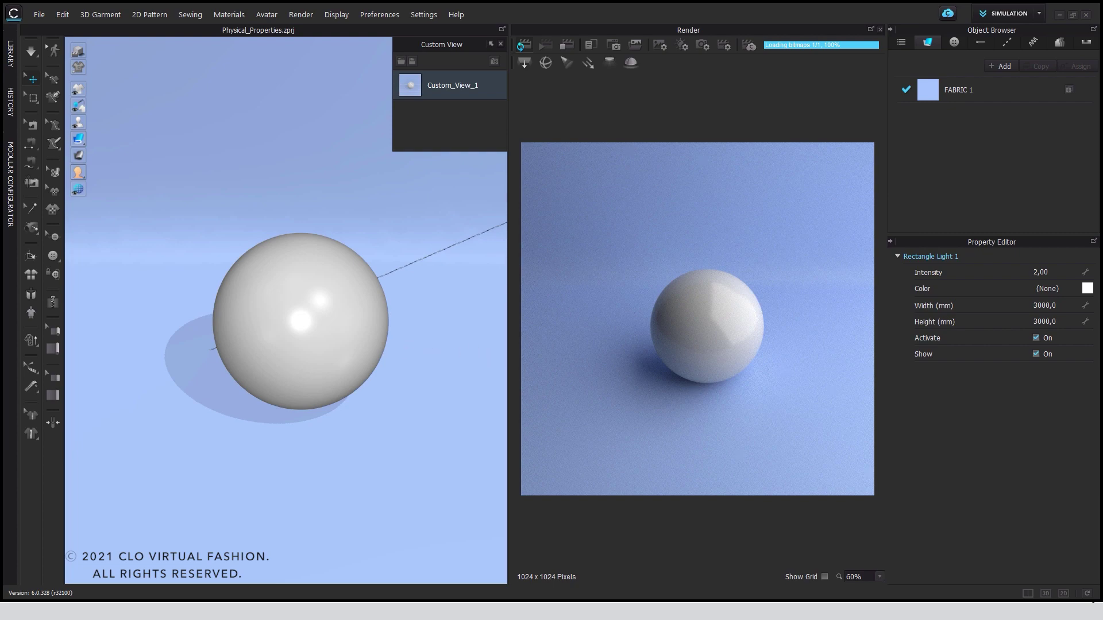
# Step: Switch to Photos to compare the three sphere renders in Comparison.jpg and return to CLO
pyautogui.moveTo(123, 612)
pyautogui.click(68, 567)
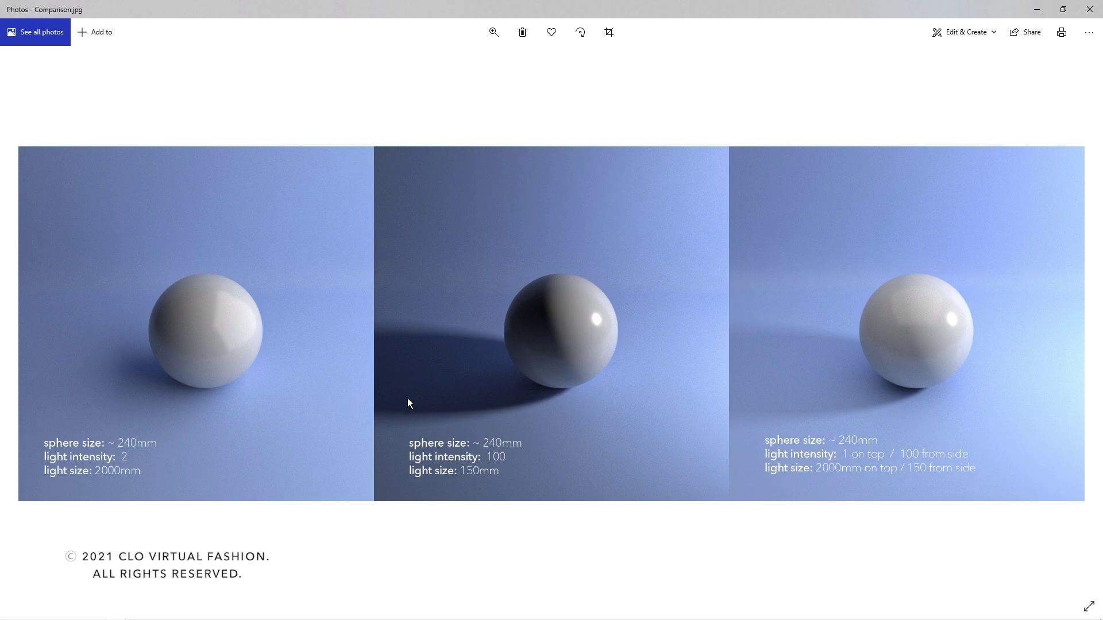
pyautogui.moveTo(108, 618)
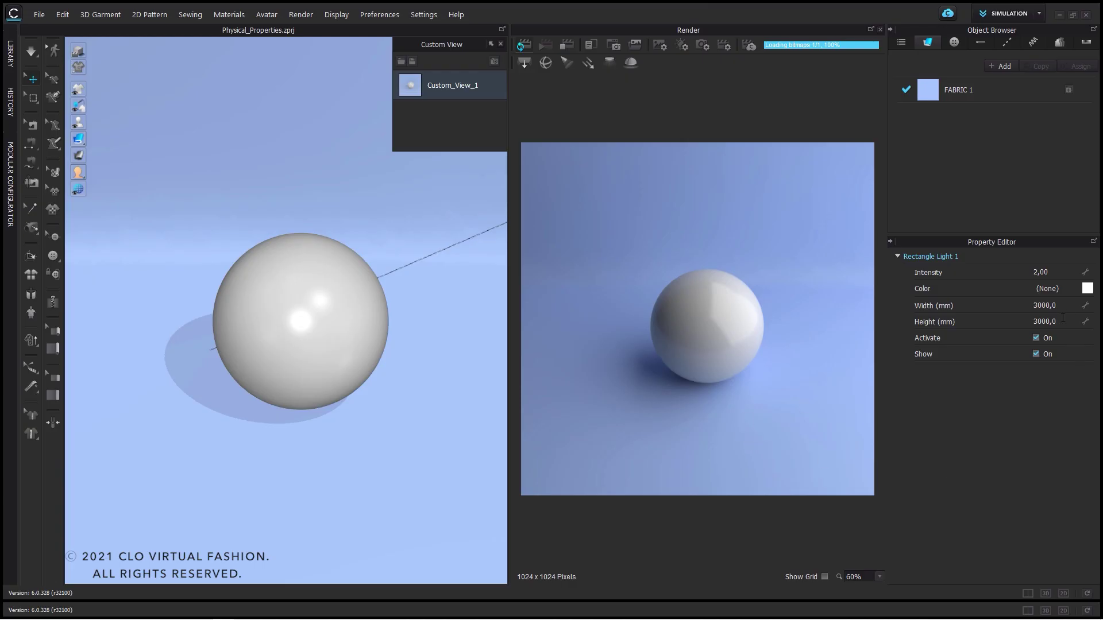
# Step: Set Rectangle Light 1 to 150 mm in width and height and its intensity to 100
pyautogui.doubleClick(1065, 306)
pyautogui.write('150')
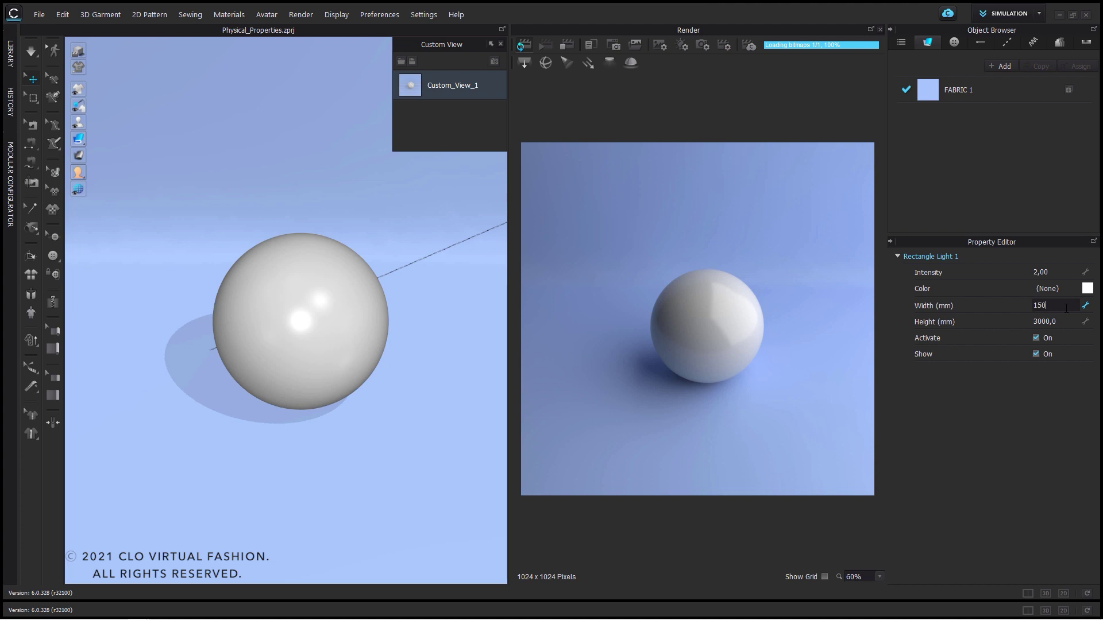
pyautogui.doubleClick(1066, 322)
pyautogui.write('150')
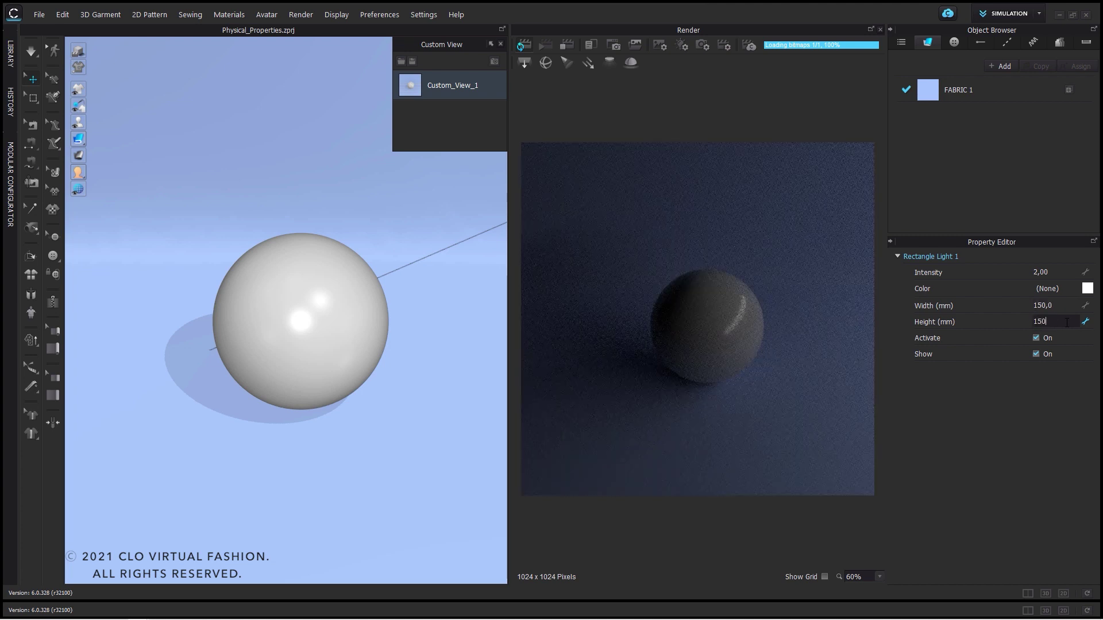
pyautogui.press('Return')
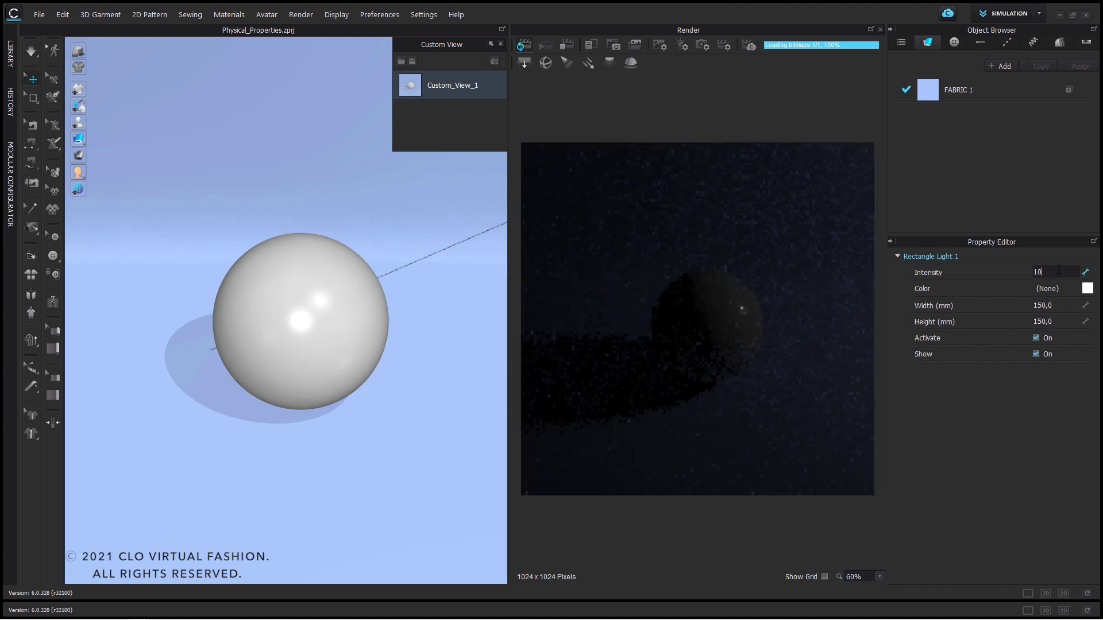
pyautogui.click(1059, 270)
pyautogui.write('100')
pyautogui.press('Return')
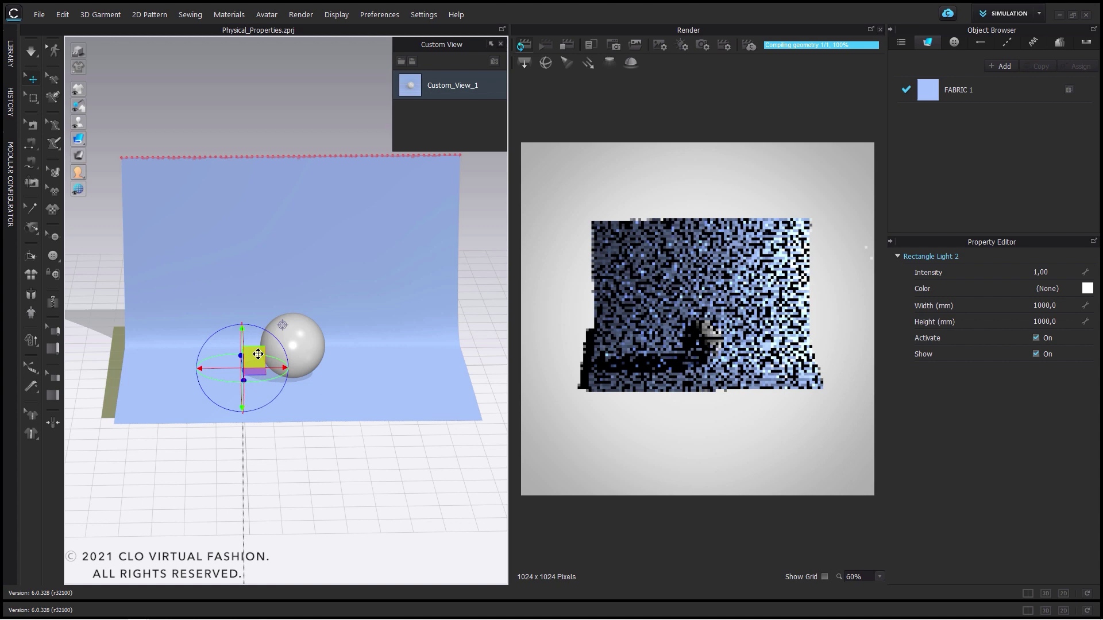
# Step: Add a second rectangle light high above the sphere and fabric backdrop, and restore the Custom_View_1 camera view
pyautogui.moveTo(305, 363); pyautogui.dragTo(311, 373)
pyautogui.moveTo(311, 372); pyautogui.dragTo(248, 397, button='right')
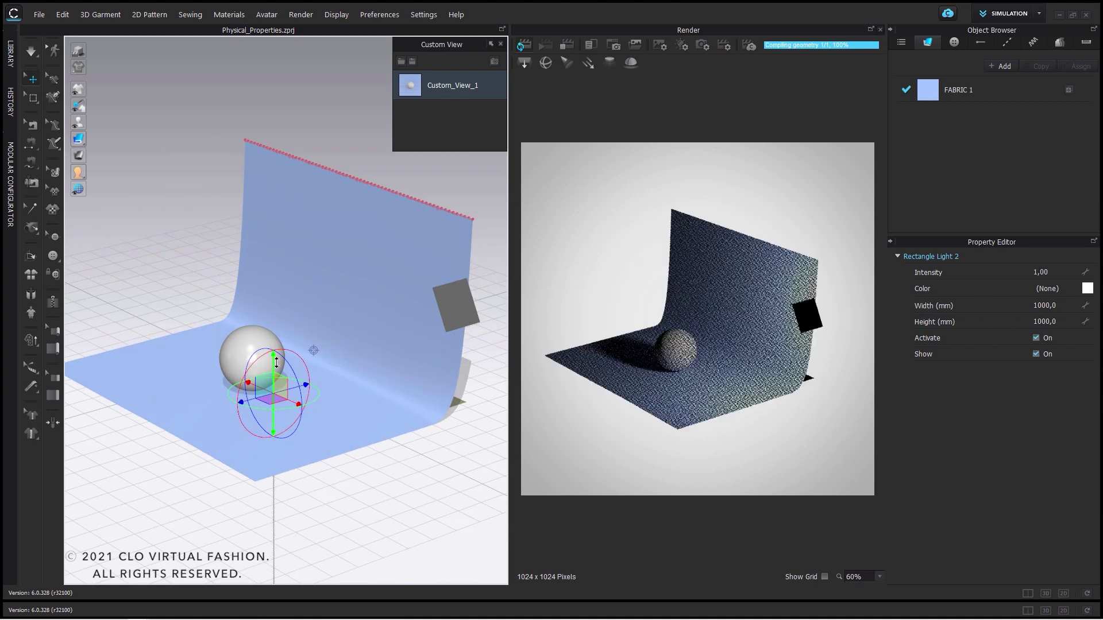
pyautogui.moveTo(273, 360); pyautogui.dragTo(256, 143)
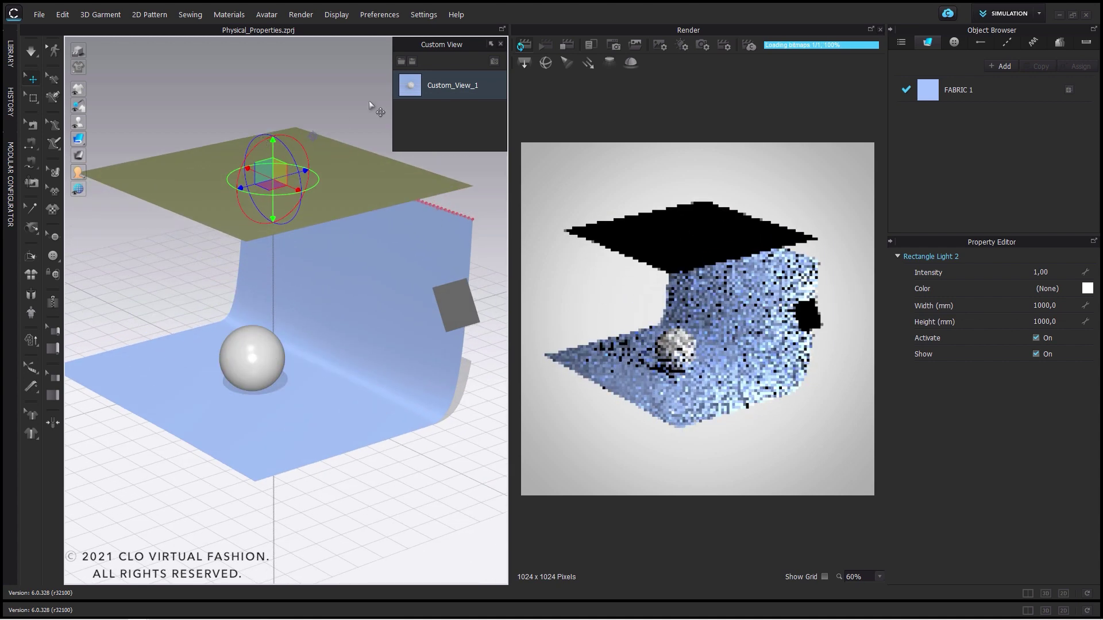
pyautogui.click(422, 85)
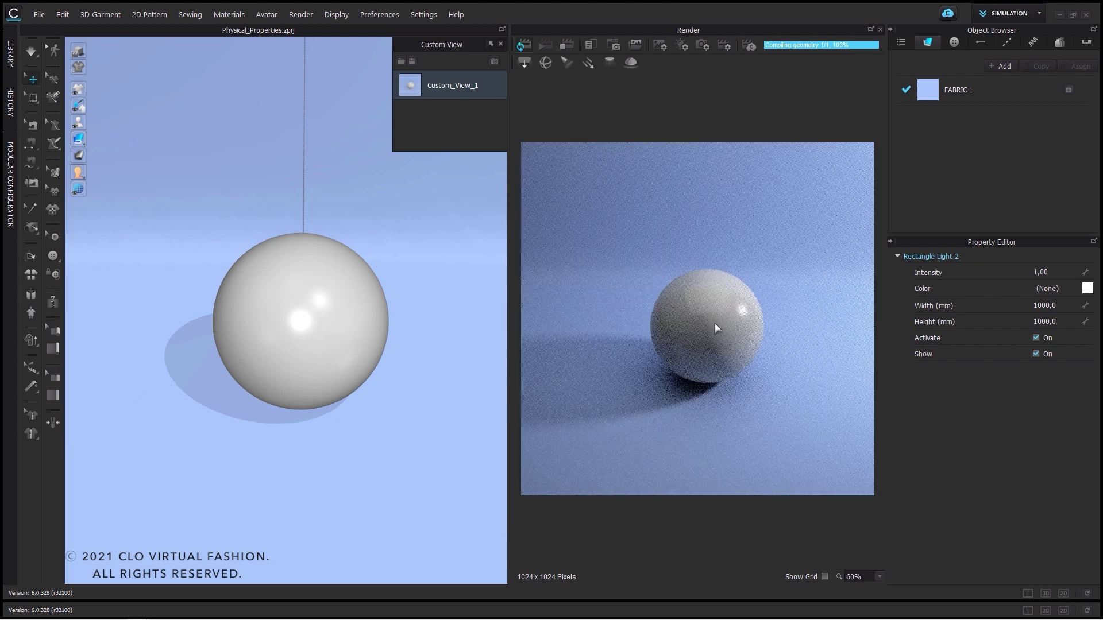
# Step: Tint Rectangle Light 2 a pale warm white, color FFF7E8
pyautogui.click(1087, 289)
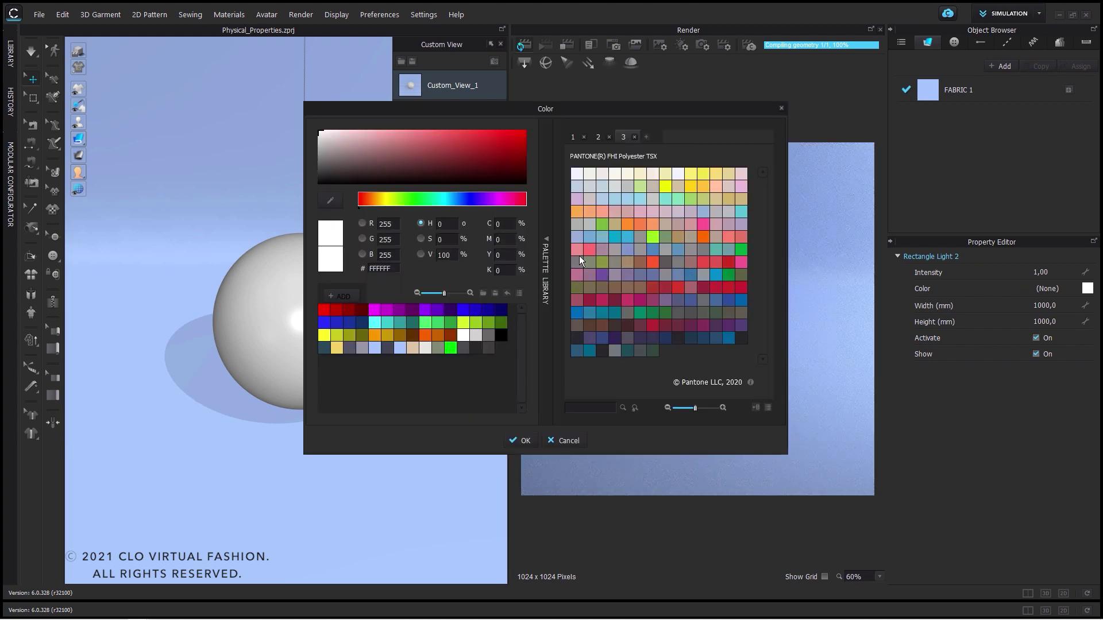
pyautogui.click(375, 336)
pyautogui.moveTo(364, 132); pyautogui.dragTo(337, 131)
pyautogui.click(524, 442)
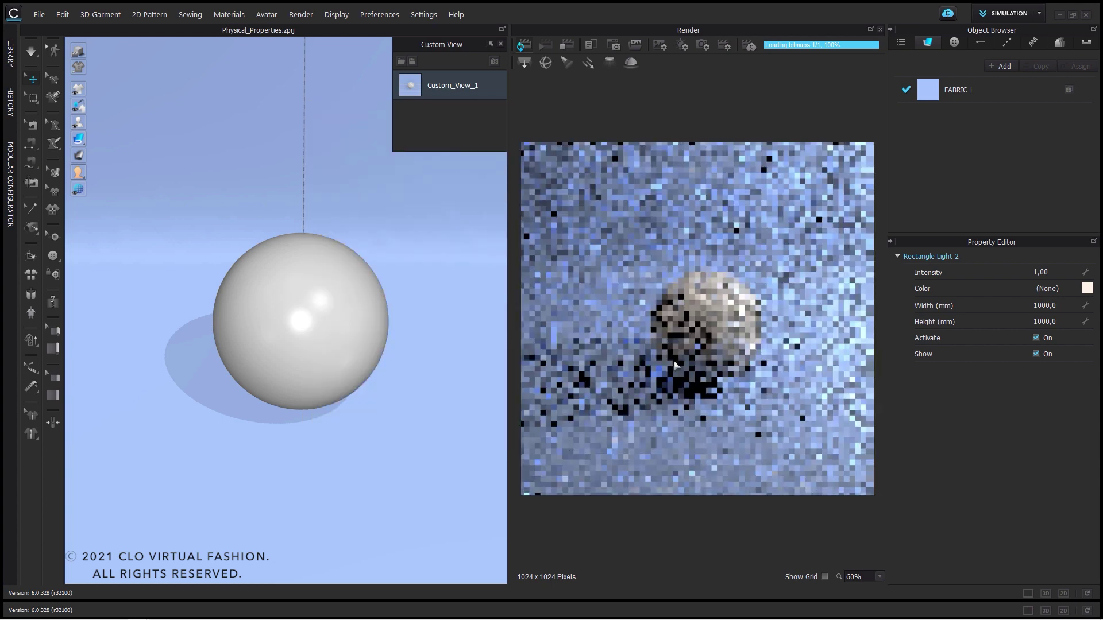
# Step: Change the color of Rectangle Light 2 to Orange 1 in the render's light properties
pyautogui.click(683, 48)
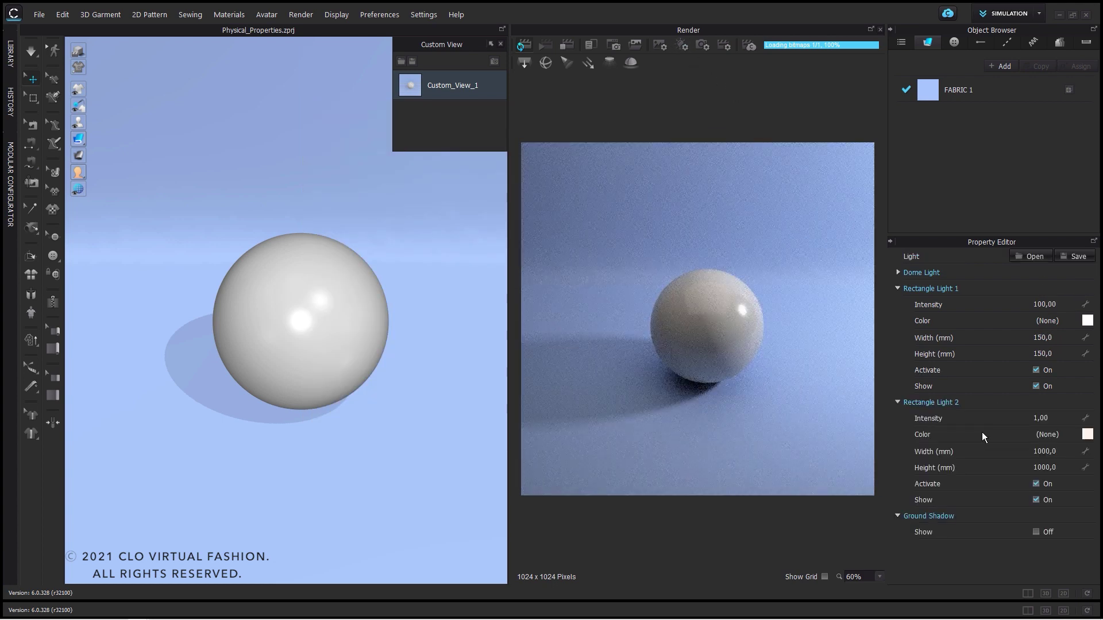
pyautogui.click(1087, 435)
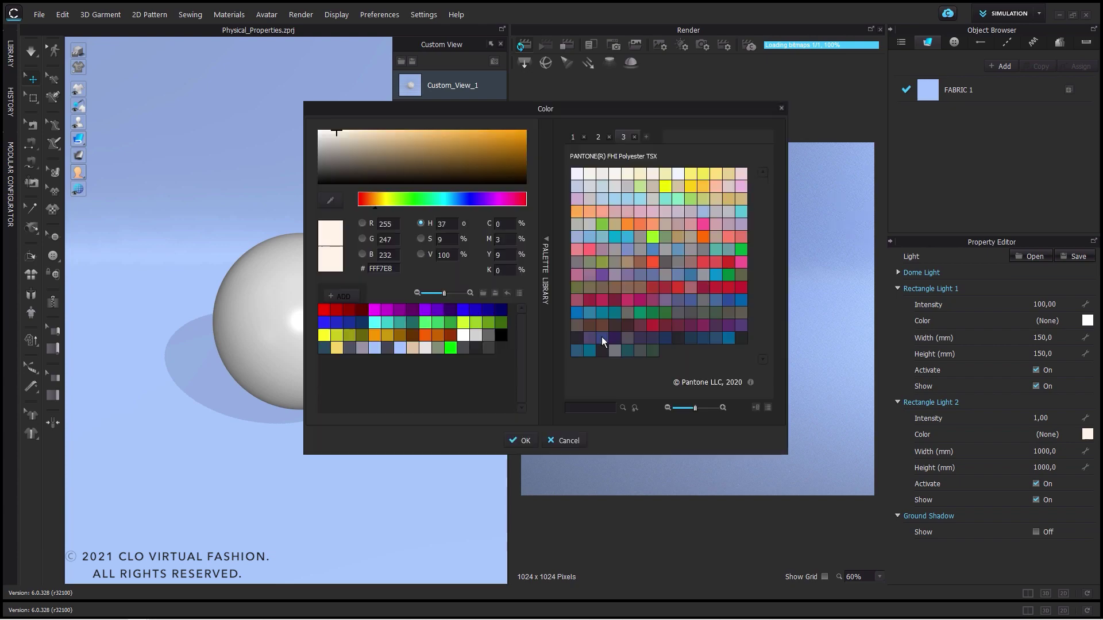
pyautogui.click(377, 339)
pyautogui.click(520, 441)
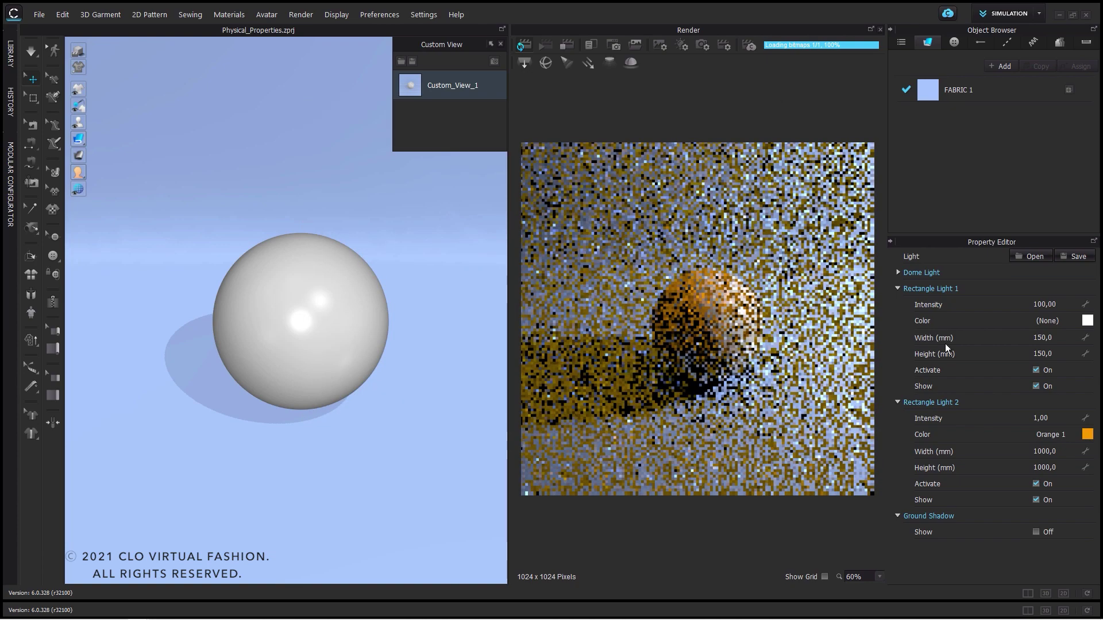
# Step: Change the color of Rectangle Light 1 to a bright cyan swatch from the palette
pyautogui.click(1087, 320)
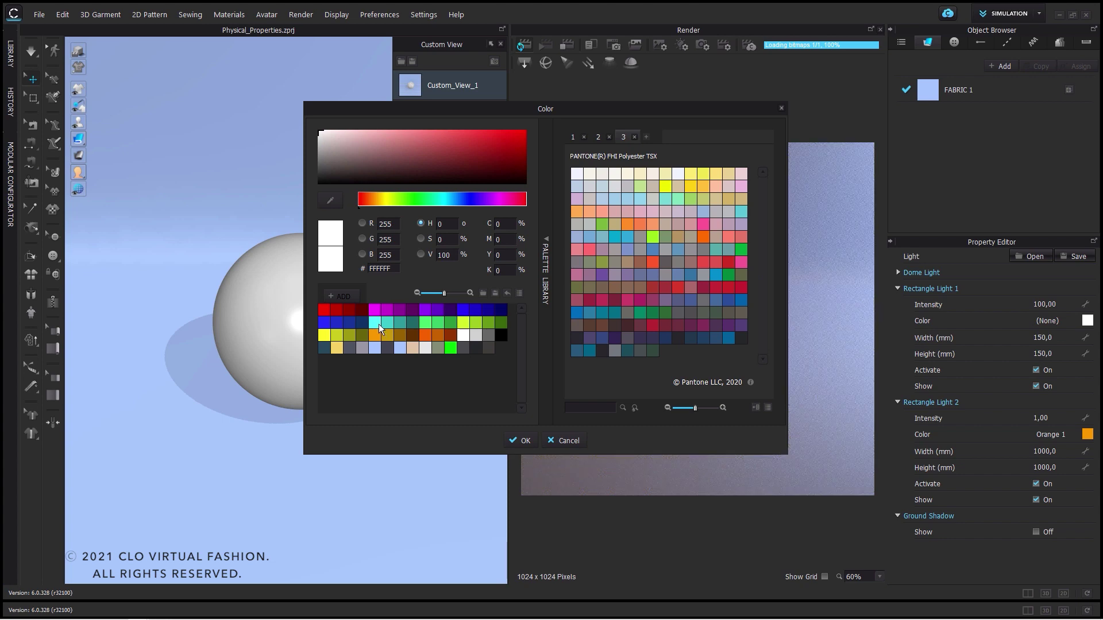
pyautogui.click(379, 325)
pyautogui.click(520, 441)
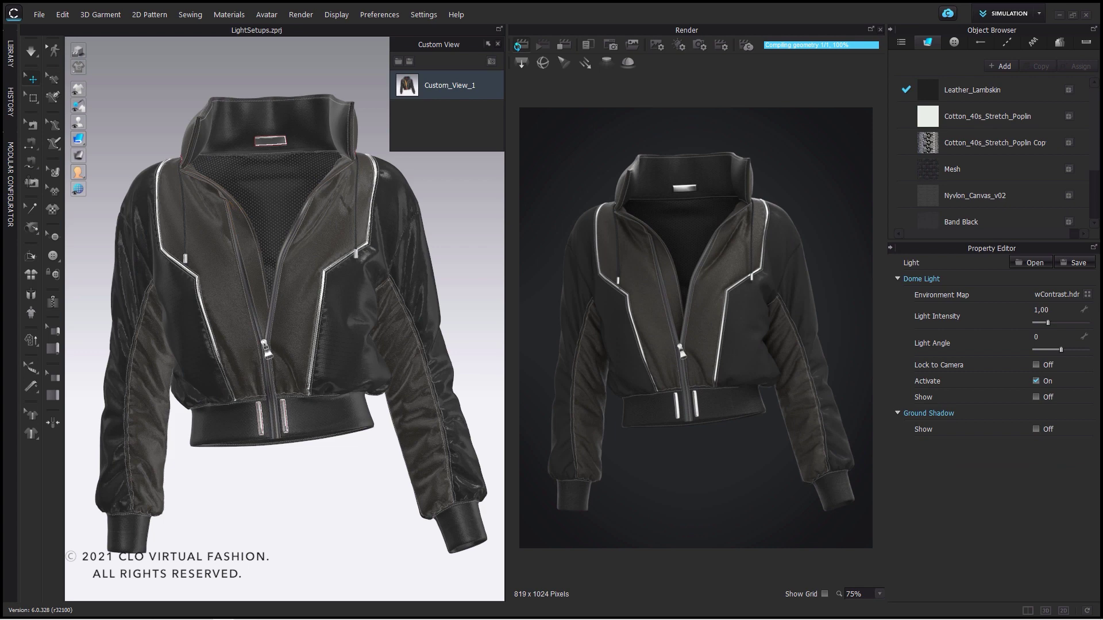
# Step: Deactivate the dome light in the light properties of the jacket scene
pyautogui.moveTo(293, 345)
pyautogui.mouseDown(button='right')
pyautogui.moveTo(306, 353)
pyautogui.moveTo(301, 339)
pyautogui.moveTo(268, 343)
pyautogui.moveTo(301, 343)
pyautogui.mouseUp(button='right')
pyautogui.click(301, 339)
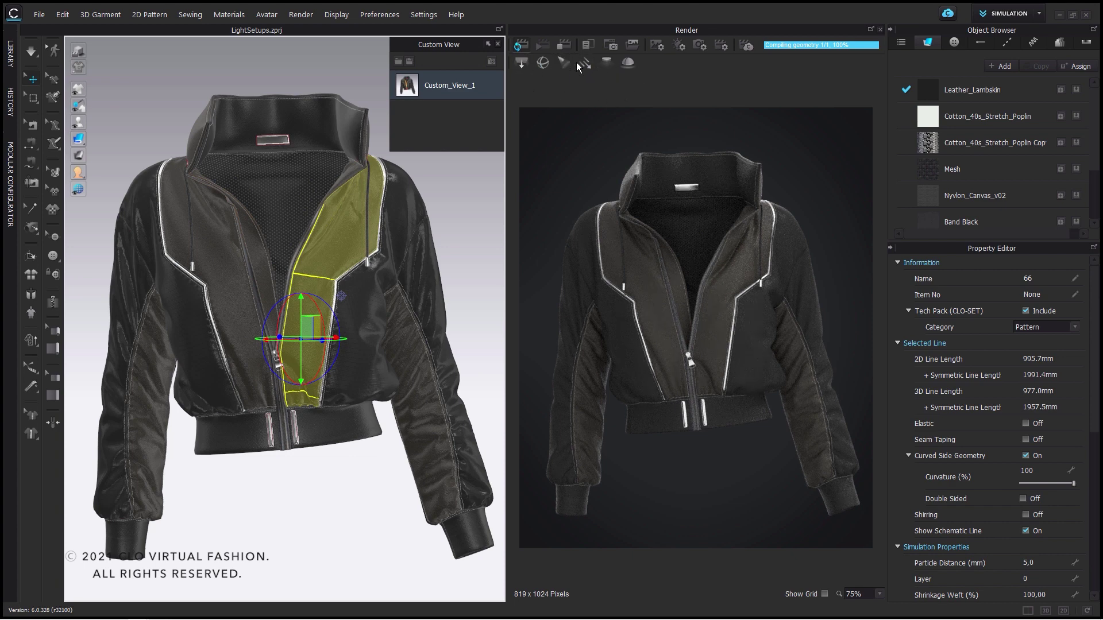
pyautogui.click(676, 47)
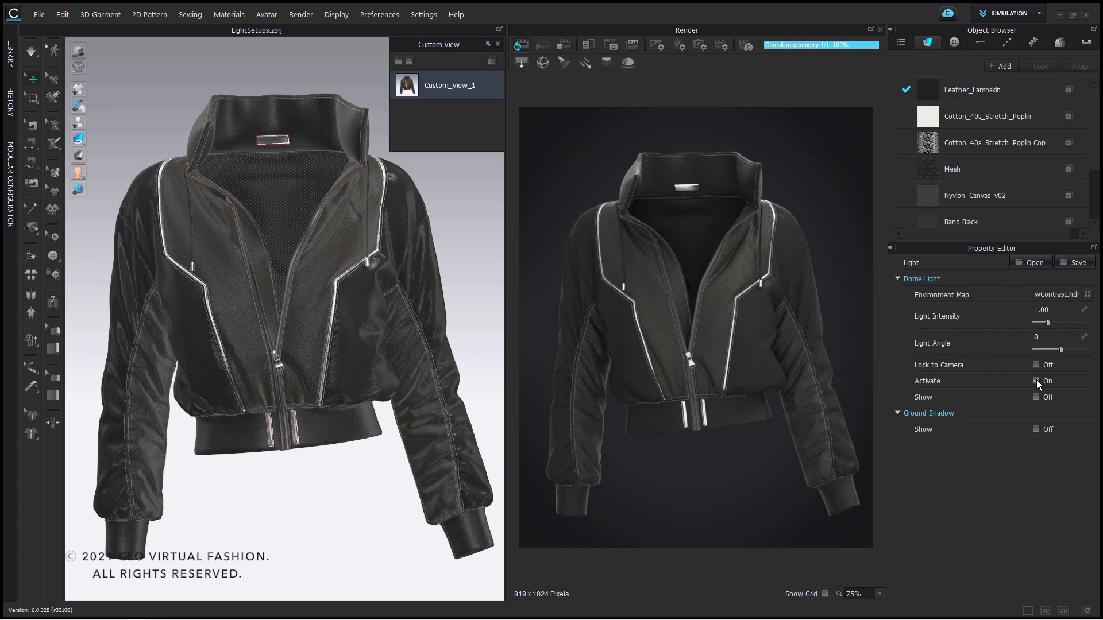
pyautogui.moveTo(353, 311); pyautogui.dragTo(379, 298, button='right')
pyautogui.scroll(2, 381, 295)
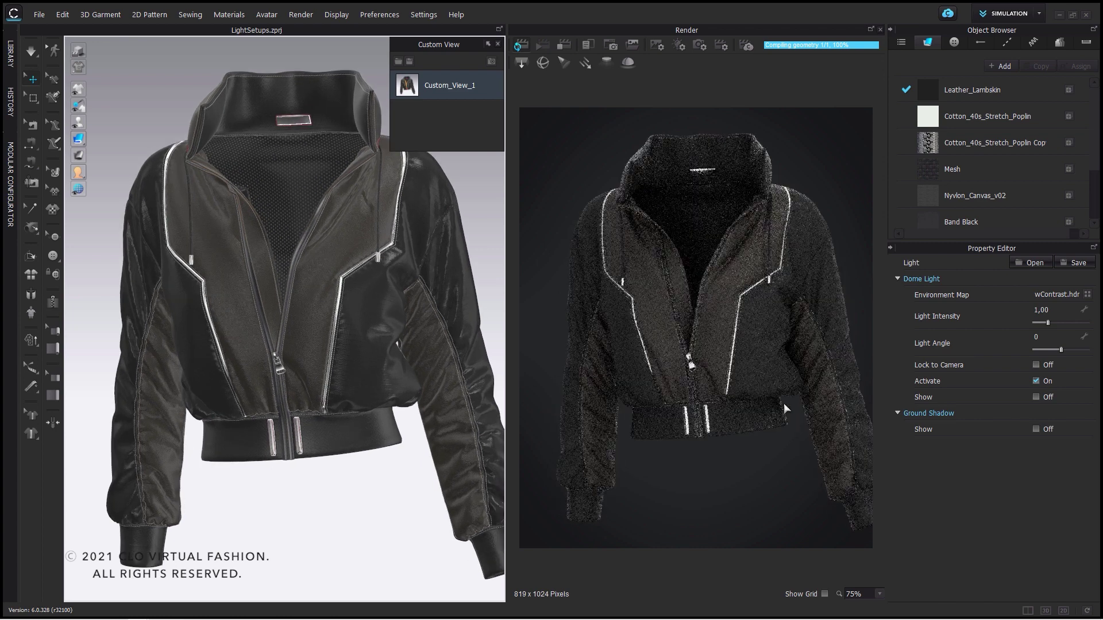
pyautogui.click(1036, 381)
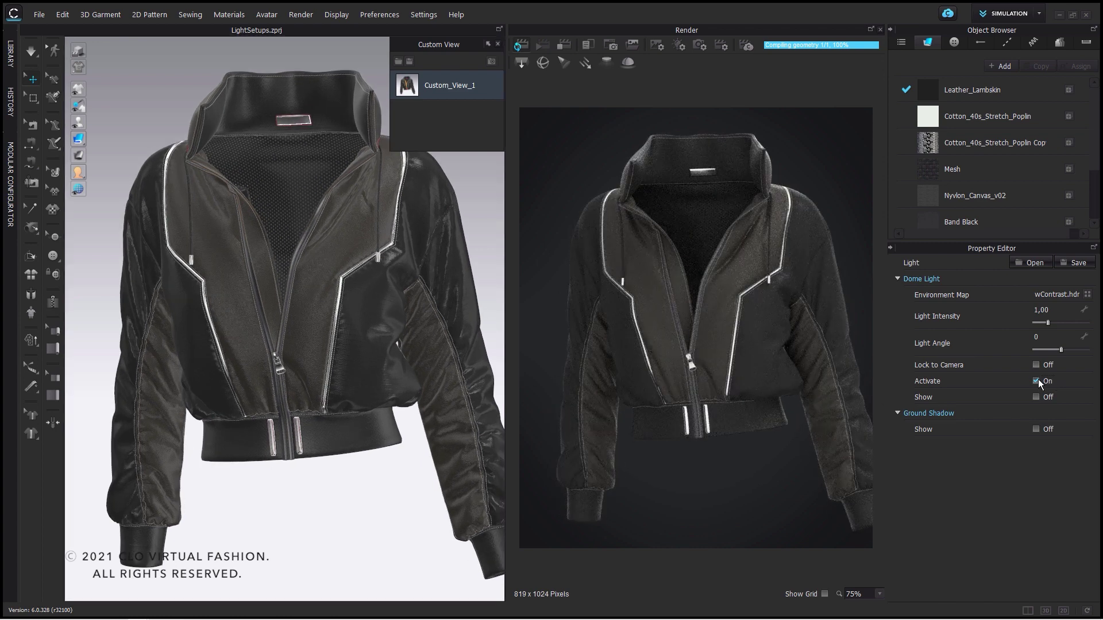
# Step: Try out a rectangle light raised above the jacket in the Custom_View_1 view and delete it
pyautogui.scroll(-4, 339, 341)
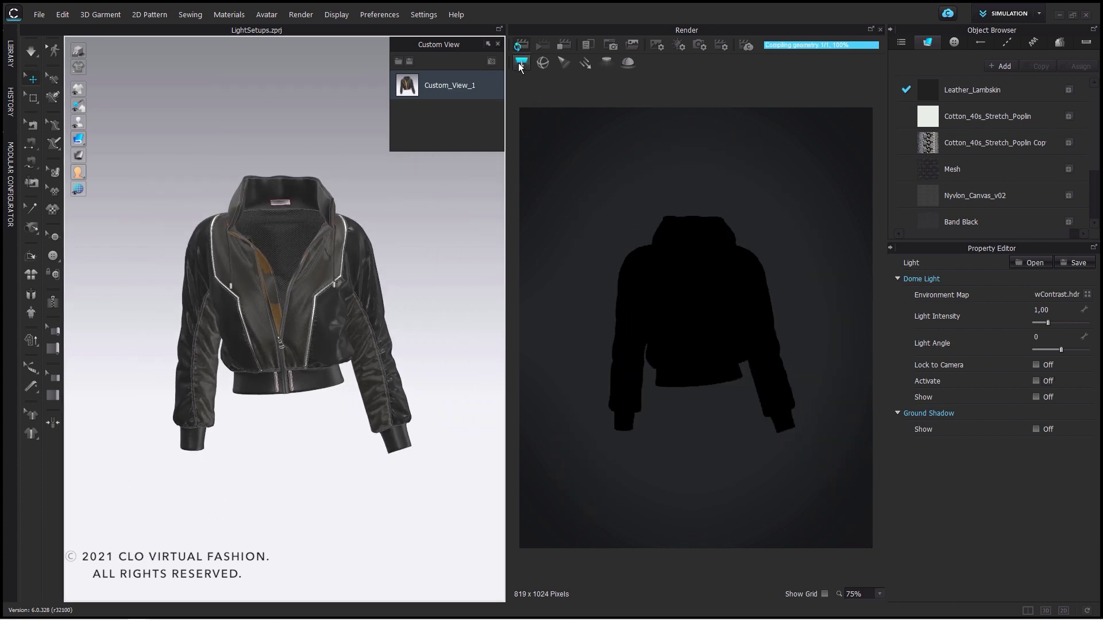
pyautogui.click(520, 63)
pyautogui.scroll(-3, 345, 448)
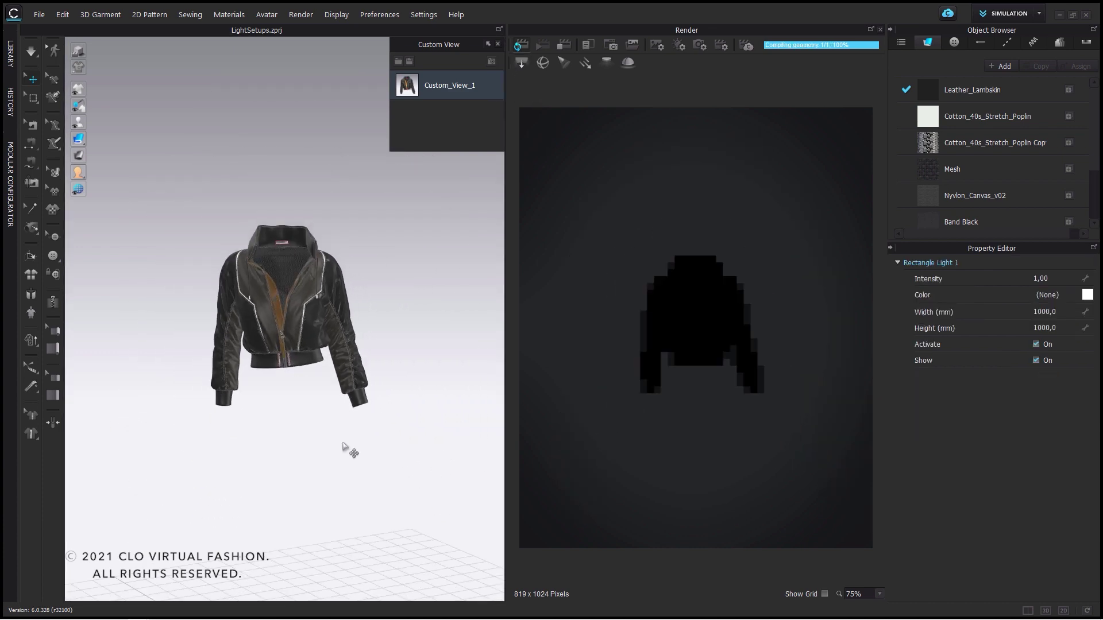
pyautogui.scroll(-4, 344, 446)
pyautogui.moveTo(290, 508); pyautogui.dragTo(268, 224)
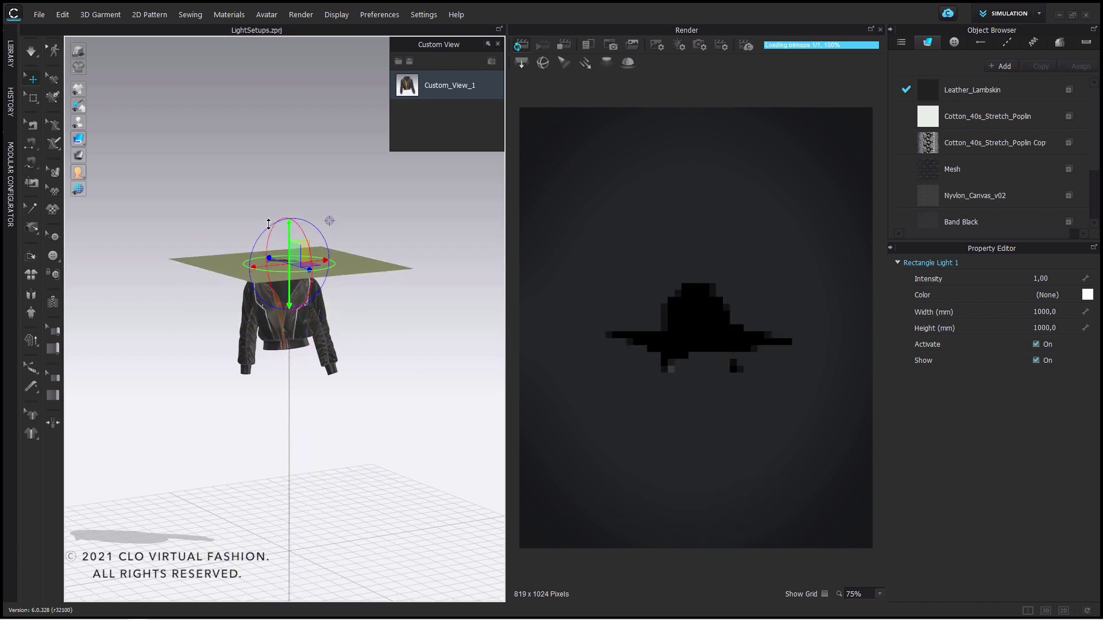
pyautogui.click(406, 86)
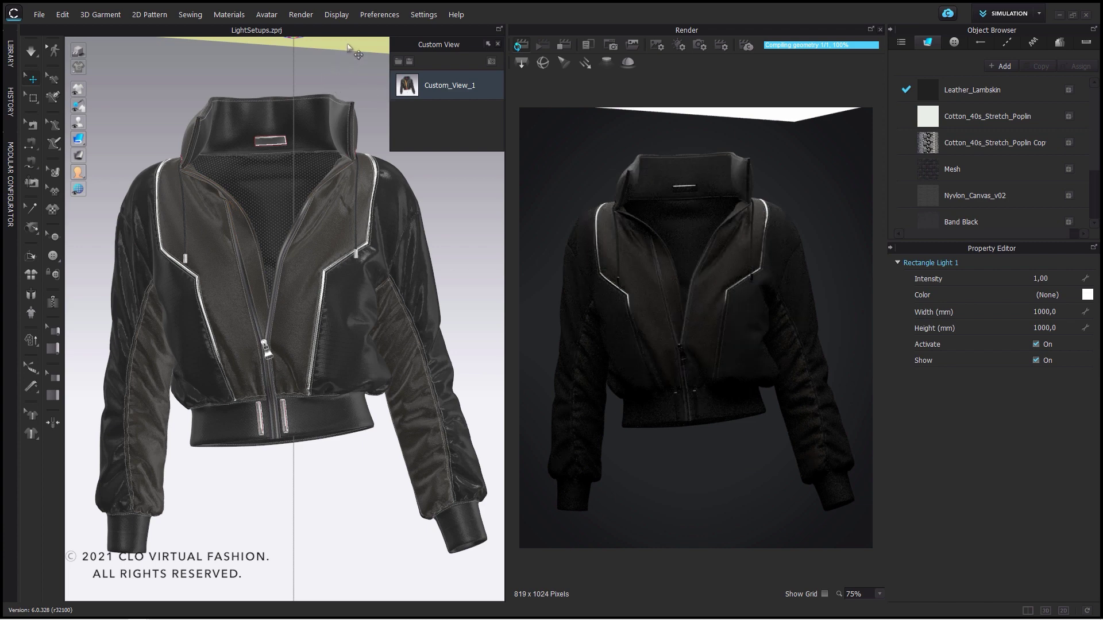
pyautogui.press('Delete')
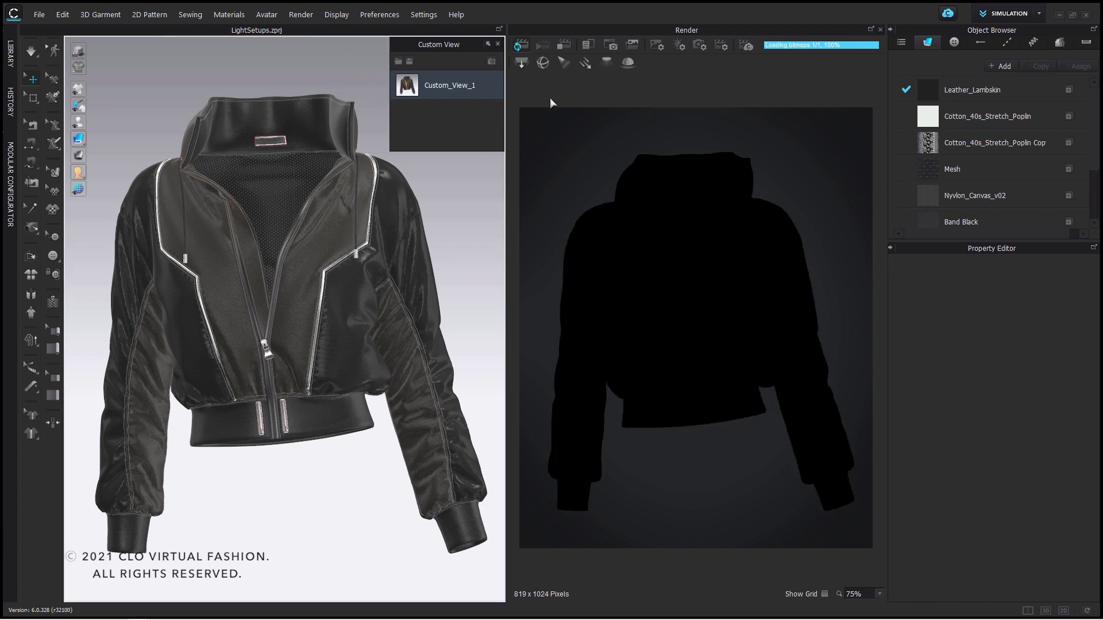
# Step: Add a directional light, rotate it to light the jacket from one side, and restore the Custom_View_1 view
pyautogui.scroll(-3, 334, 284)
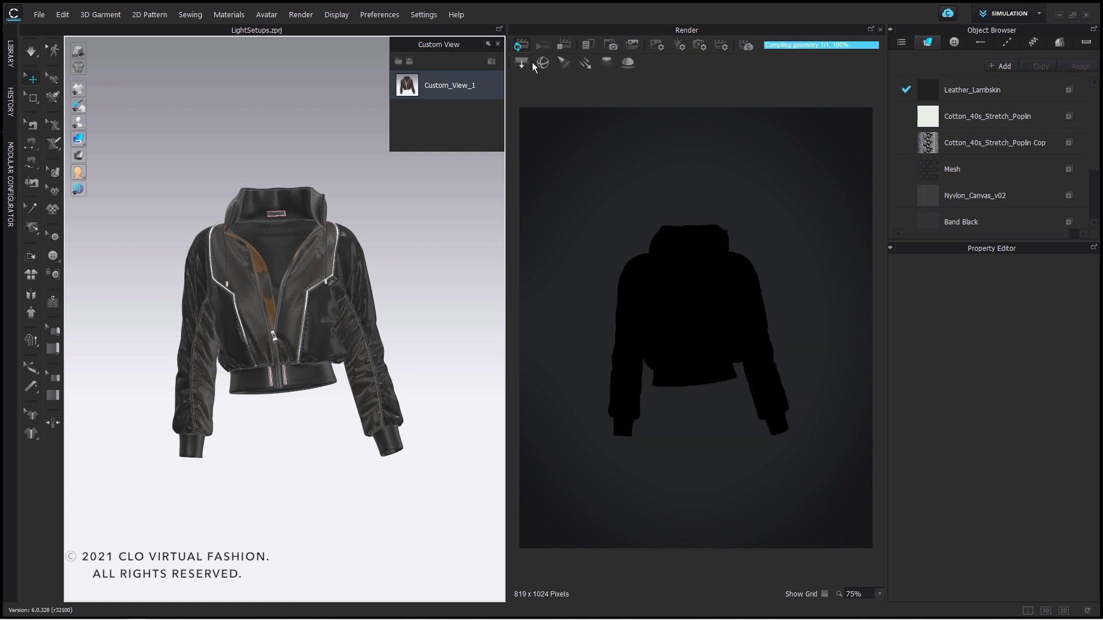
pyautogui.click(585, 64)
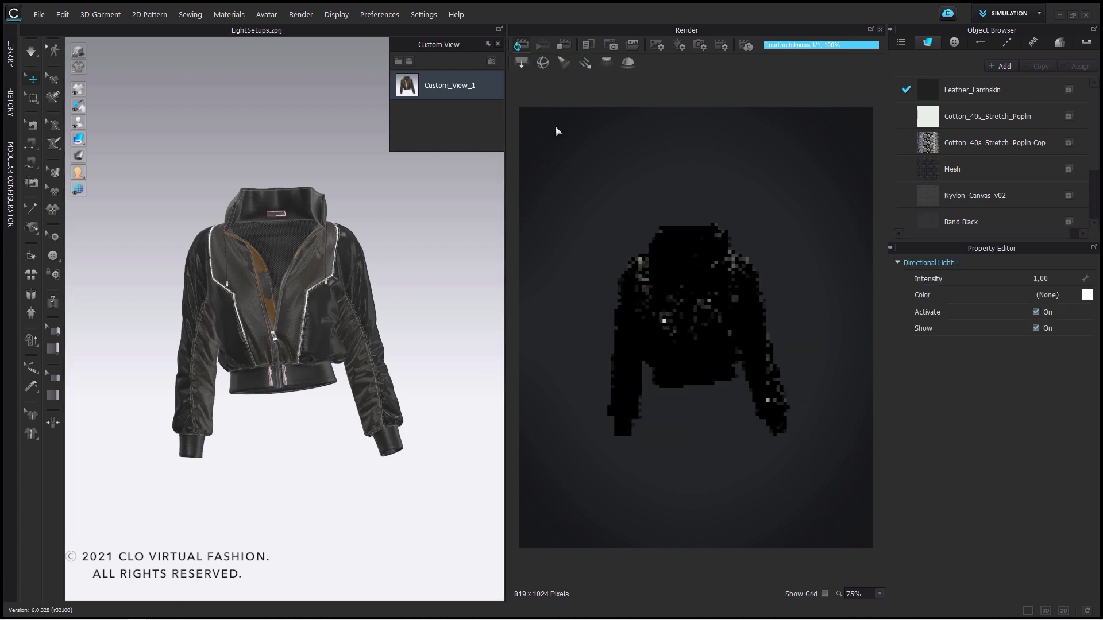
pyautogui.scroll(-3, 372, 402)
pyautogui.moveTo(369, 395); pyautogui.dragTo(369, 390, button='middle')
pyautogui.moveTo(306, 490); pyautogui.dragTo(299, 559)
pyautogui.moveTo(308, 537); pyautogui.dragTo(316, 504, button='right')
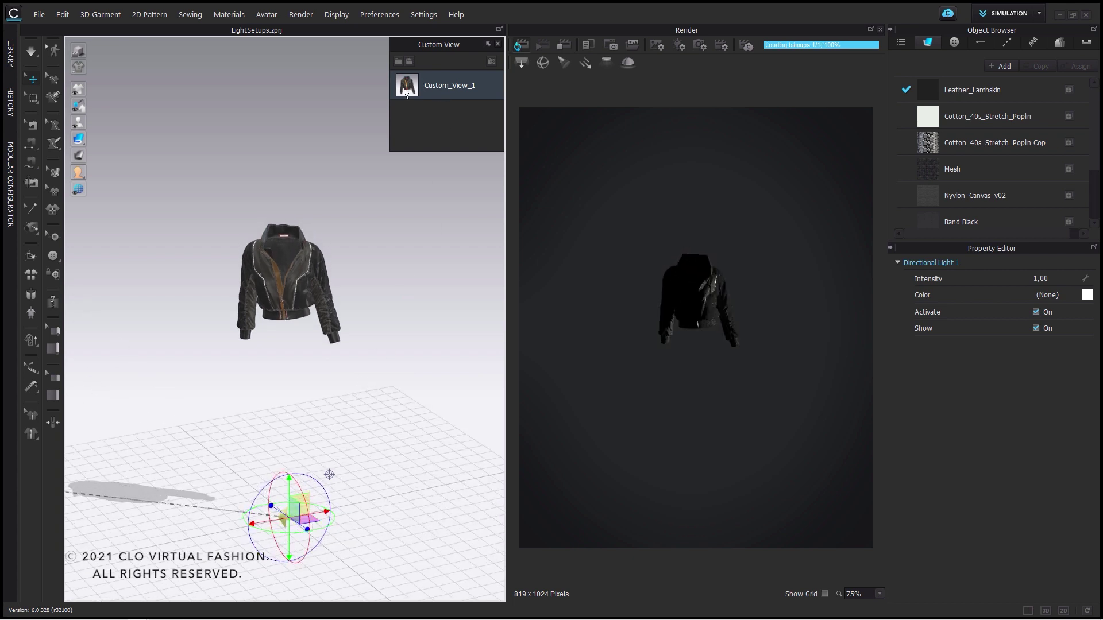
pyautogui.doubleClick(406, 87)
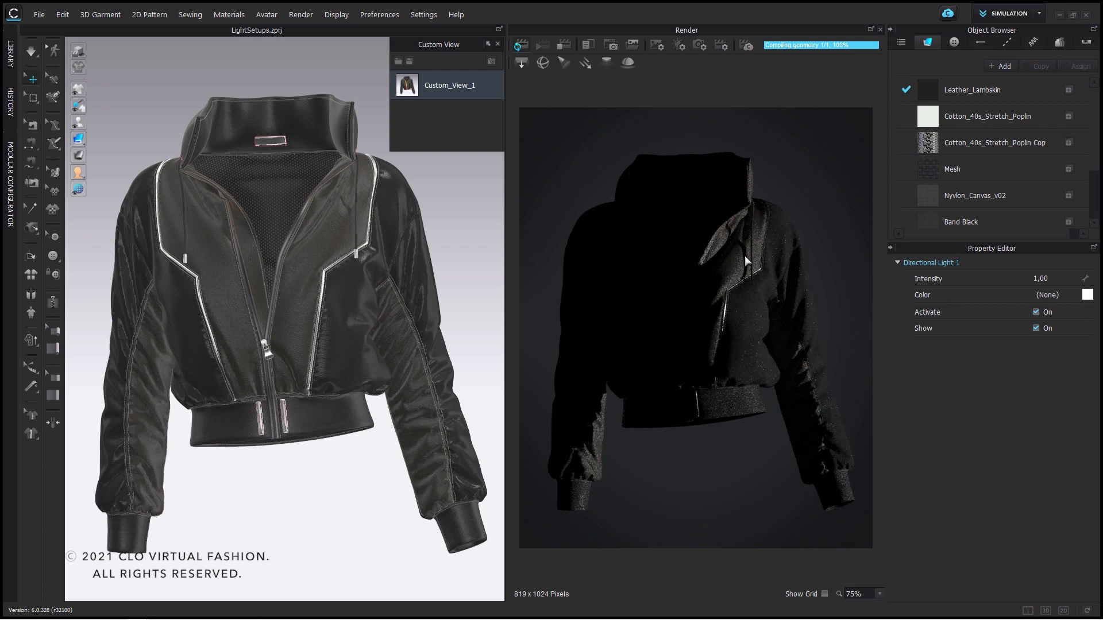
# Step: Delete the directional light from the jacket scene
pyautogui.scroll(-8, 379, 386)
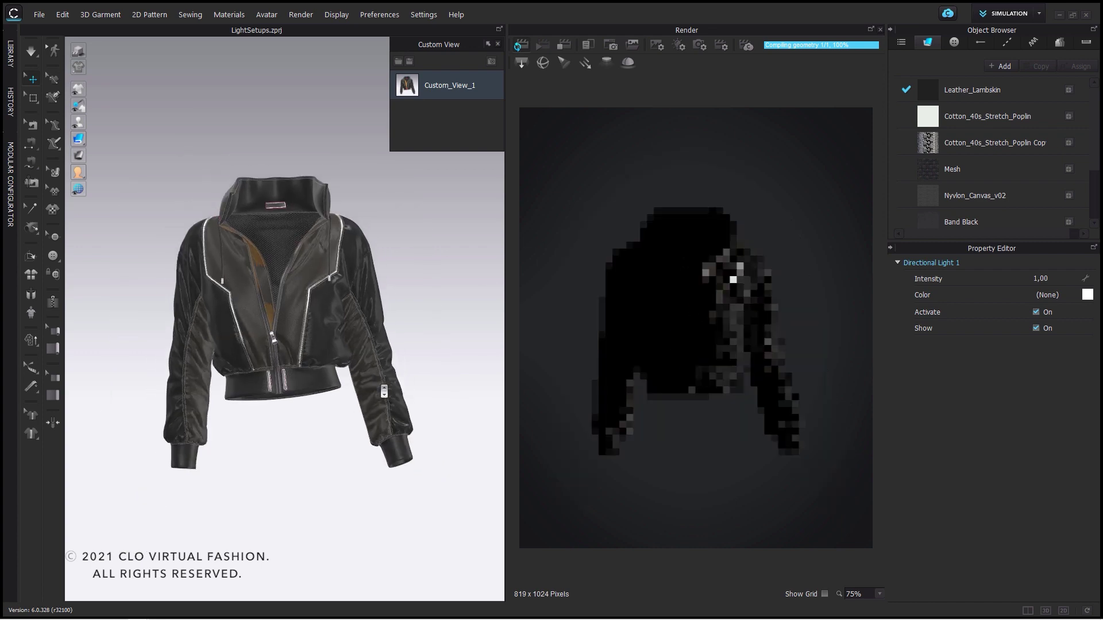
pyautogui.press('Delete')
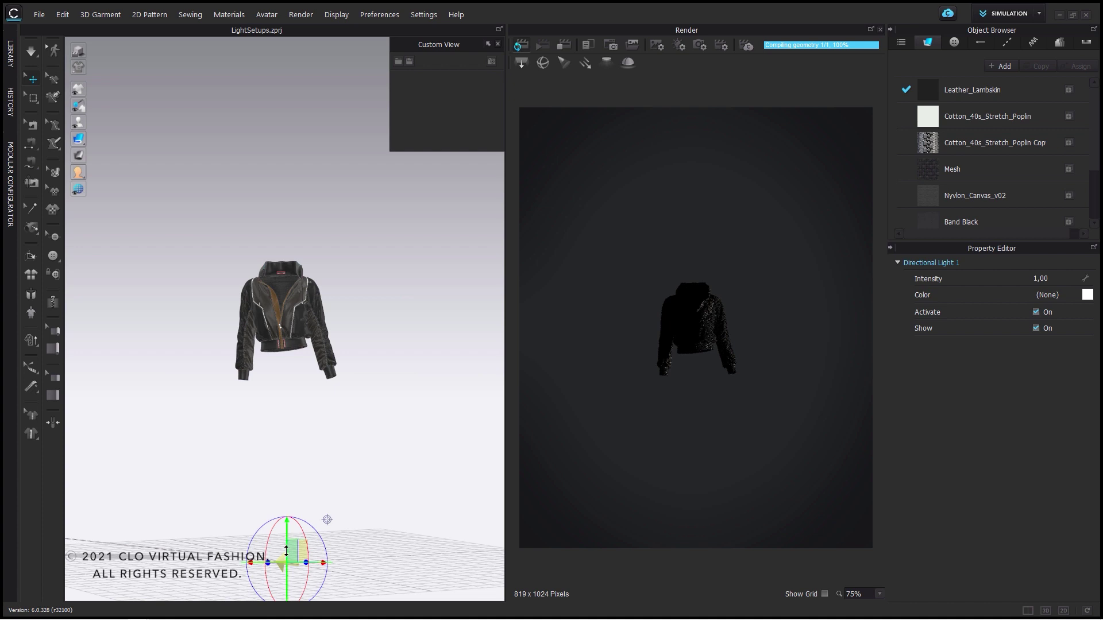
pyautogui.click(457, 304)
# Step: Add a sphere light and move it up into the jacket, centered inside the collar opening
pyautogui.click(542, 66)
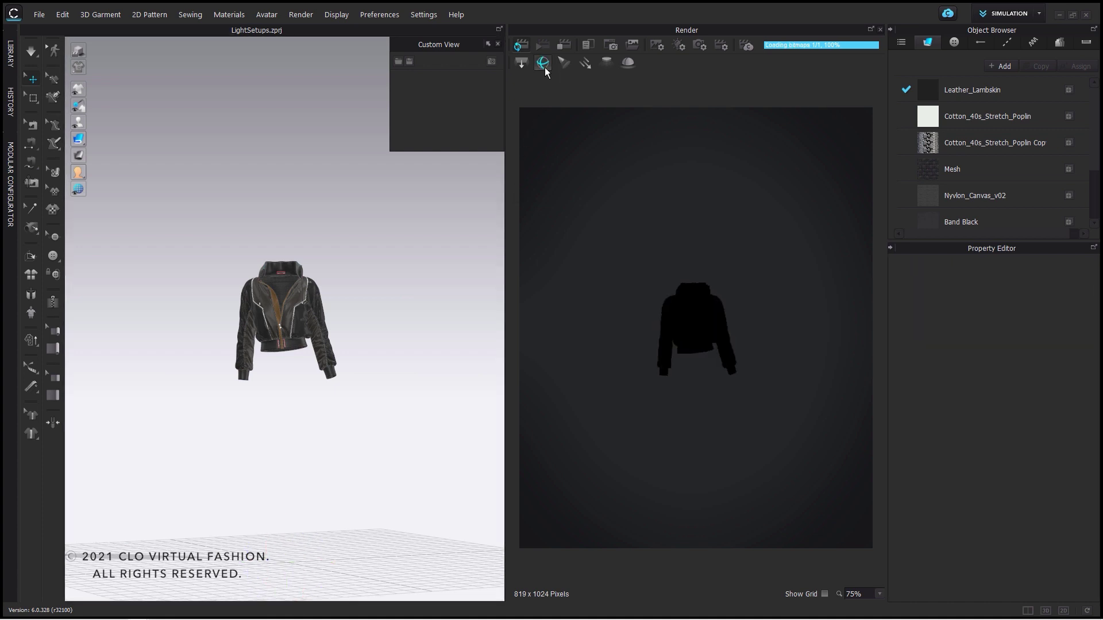
pyautogui.moveTo(357, 475); pyautogui.dragTo(364, 358, button='middle')
pyautogui.scroll(3, 362, 367)
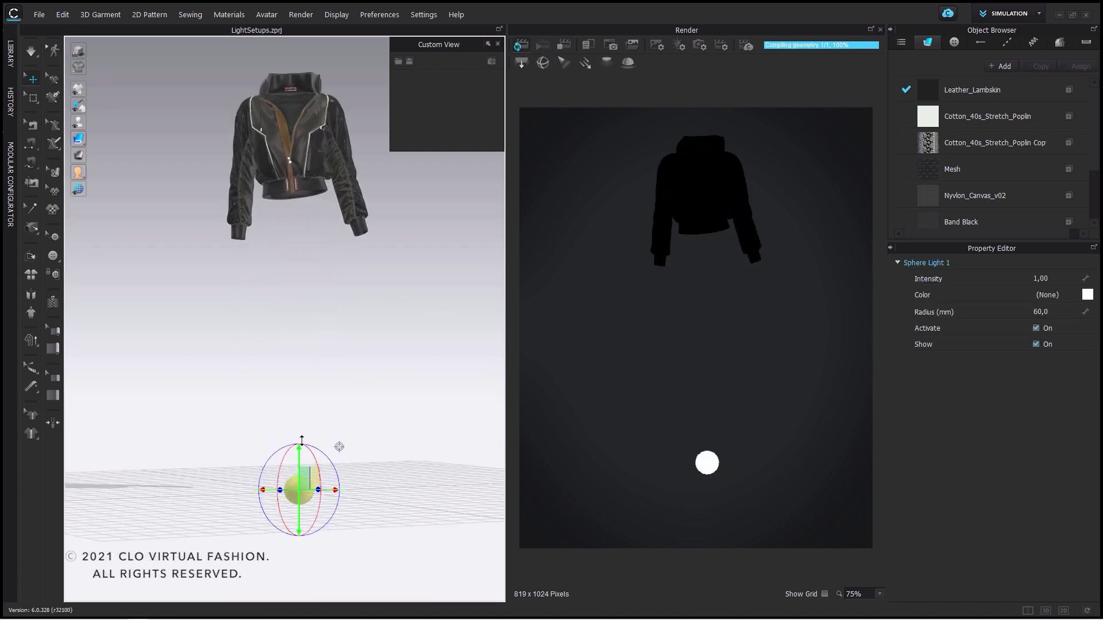
pyautogui.moveTo(309, 466); pyautogui.dragTo(306, 86)
pyautogui.scroll(2, 298, 293)
pyautogui.scroll(5, 299, 292)
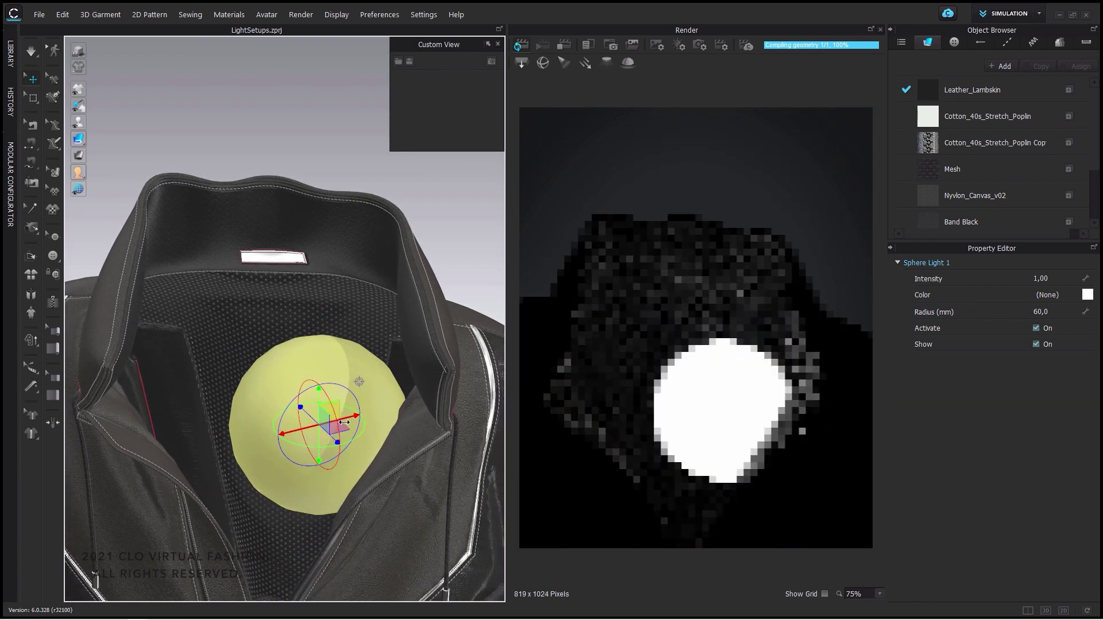
pyautogui.moveTo(342, 431); pyautogui.dragTo(294, 432)
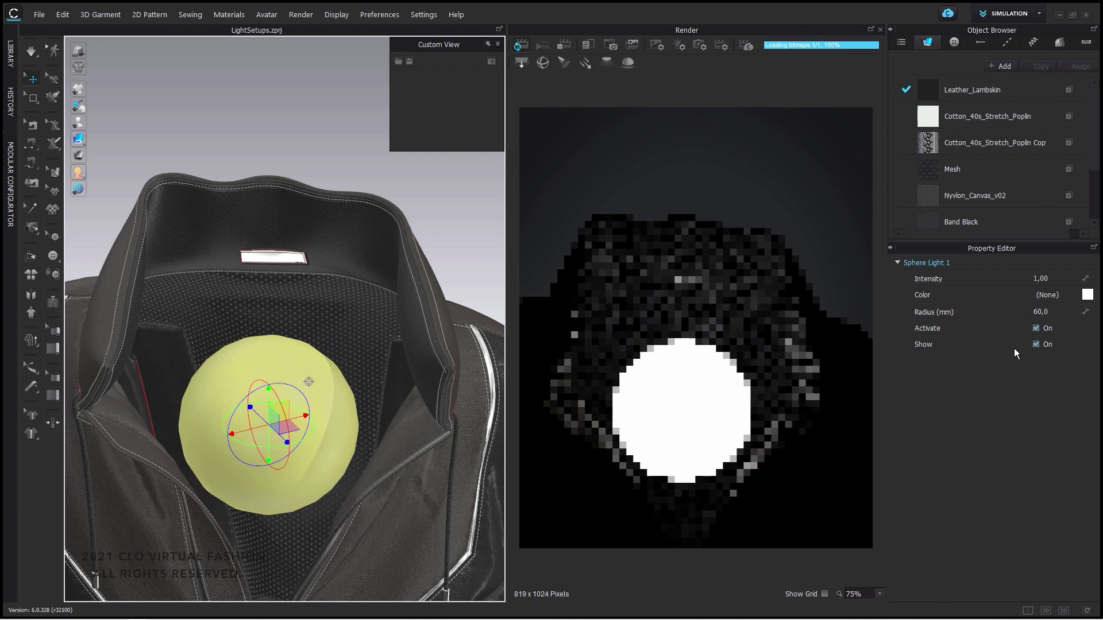
# Step: Hide the sphere light's shape inside the collar while leaving the light active
pyautogui.click(1037, 344)
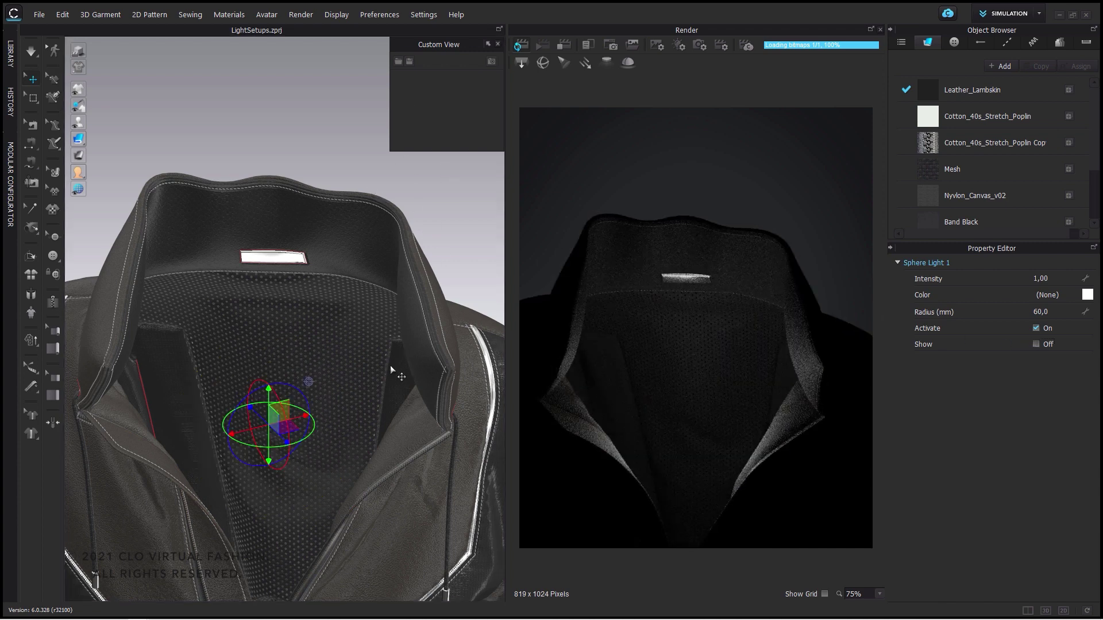
pyautogui.scroll(-10, 391, 366)
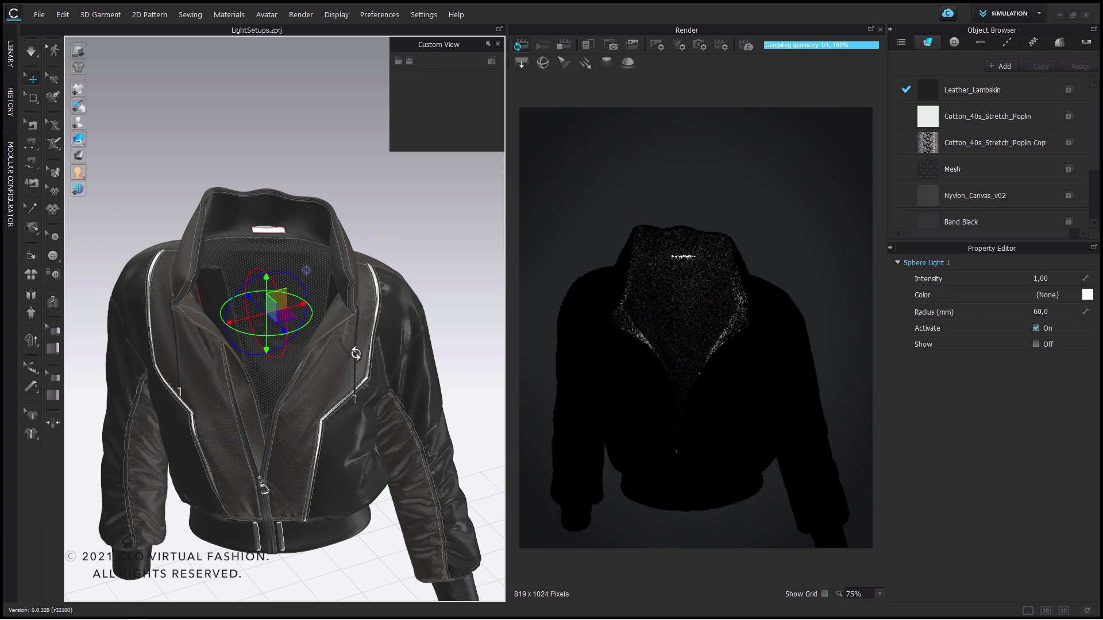
pyautogui.moveTo(362, 304); pyautogui.dragTo(355, 325, button='right')
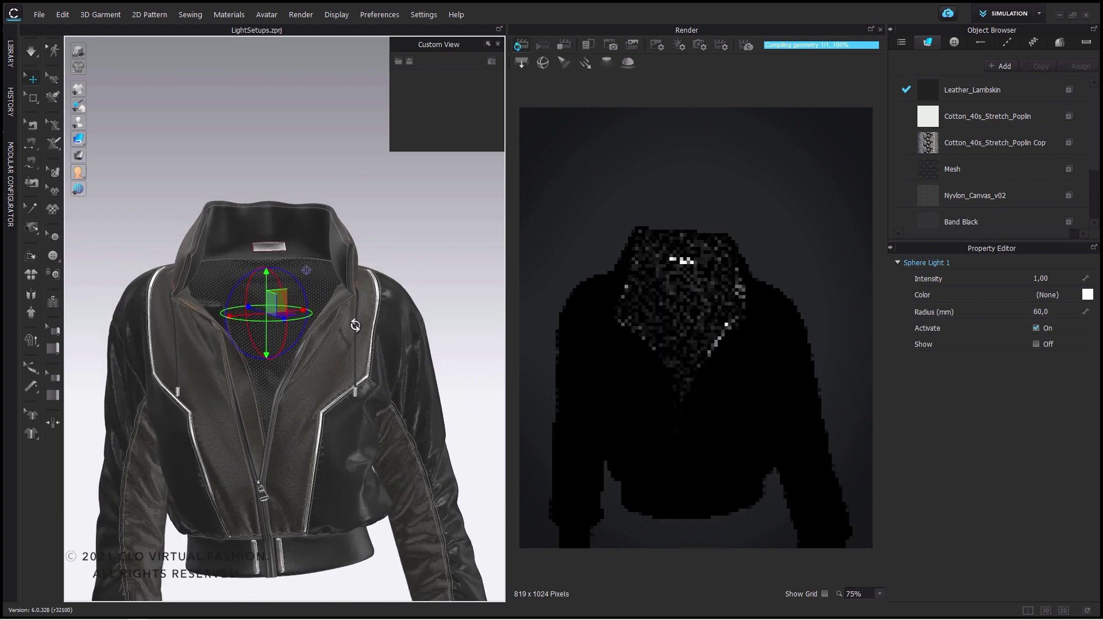
pyautogui.scroll(-7, 350, 332)
# Step: Add a rectangle light, place it upright in front of the jacket facing it, and hide the light's shape
pyautogui.click(522, 65)
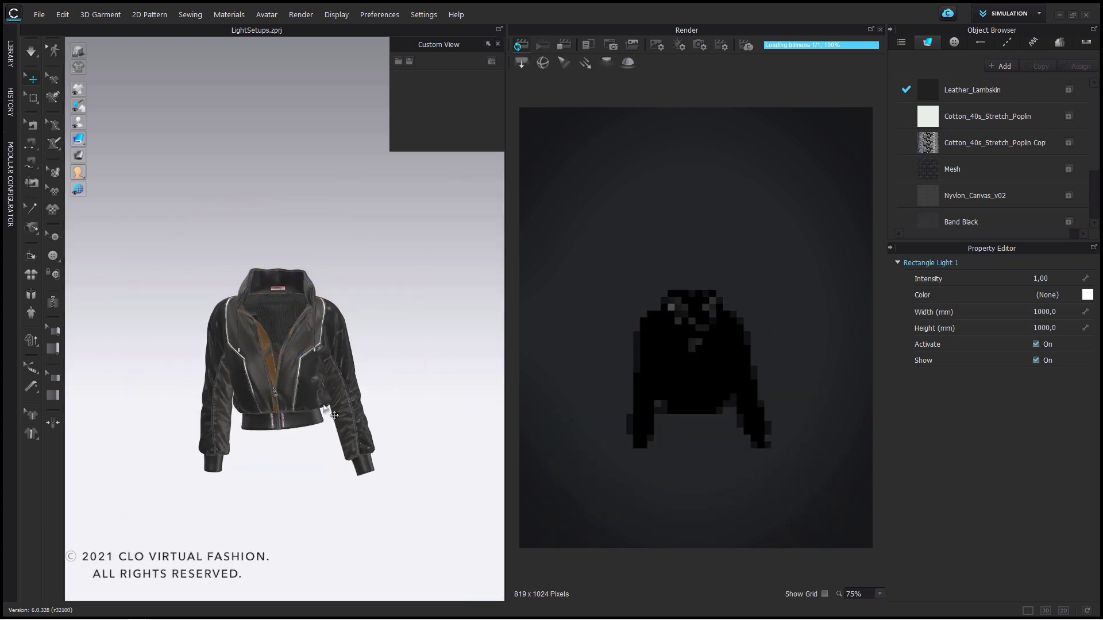
pyautogui.scroll(-6, 325, 409)
pyautogui.moveTo(332, 452); pyautogui.dragTo(393, 470, button='right')
pyautogui.moveTo(316, 468); pyautogui.dragTo(322, 543)
pyautogui.moveTo(298, 497); pyautogui.dragTo(385, 347)
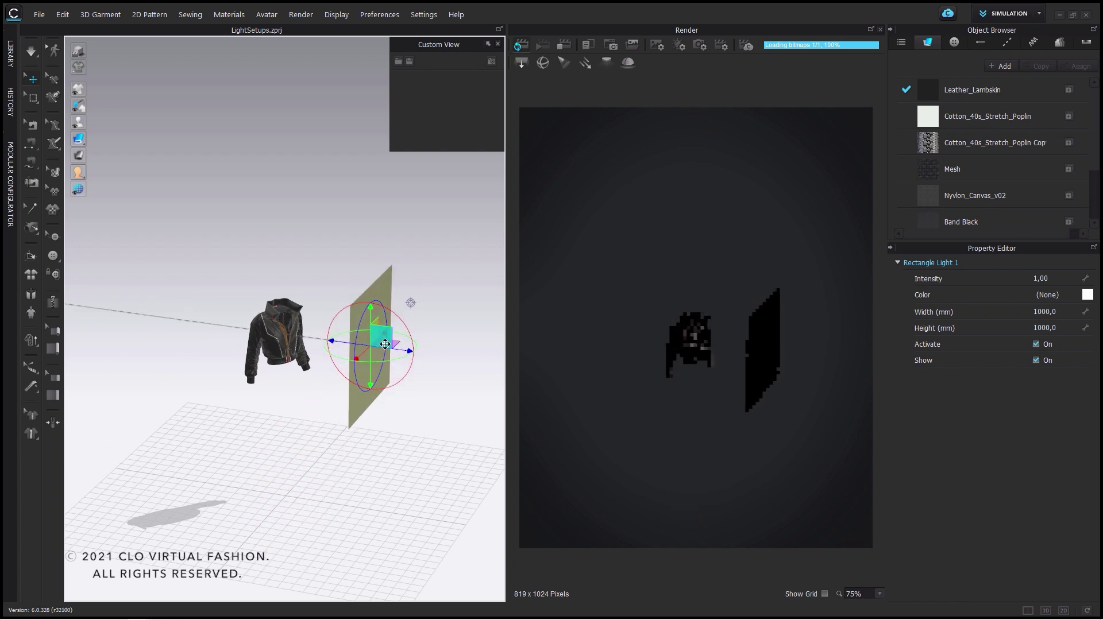
pyautogui.click(1036, 360)
pyautogui.moveTo(402, 411); pyautogui.dragTo(269, 365, button='right')
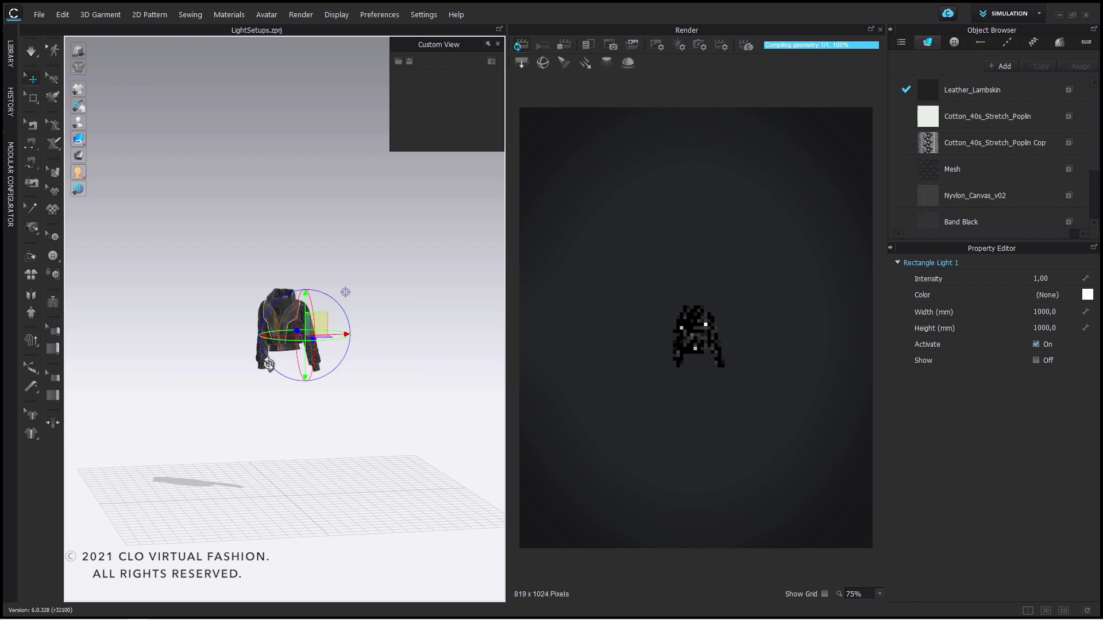
pyautogui.scroll(10, 269, 365)
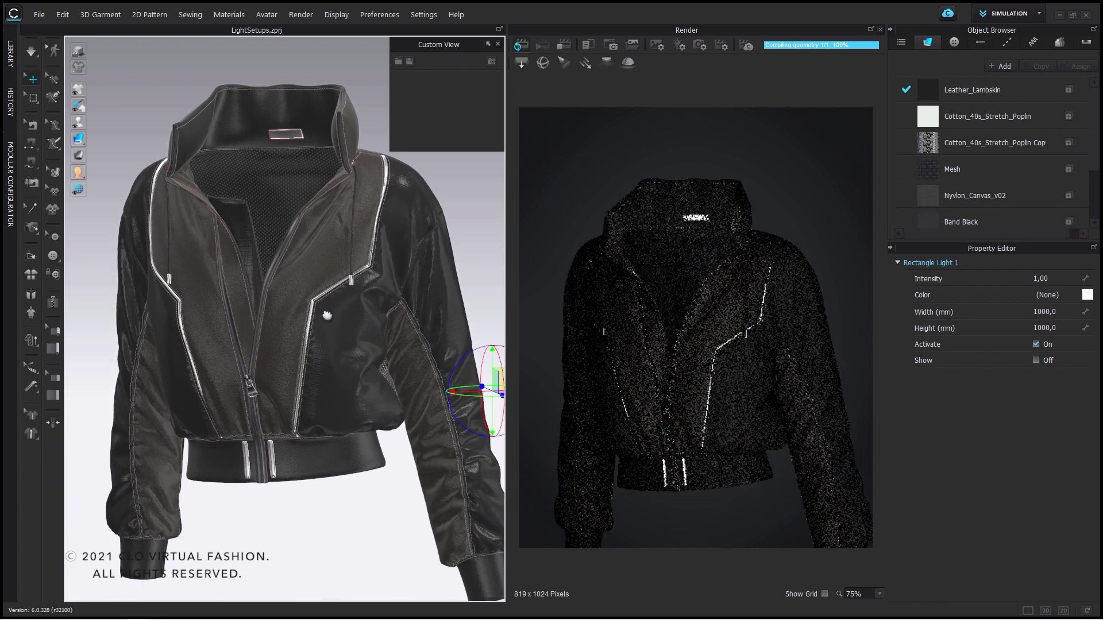
pyautogui.scroll(-5, 327, 316)
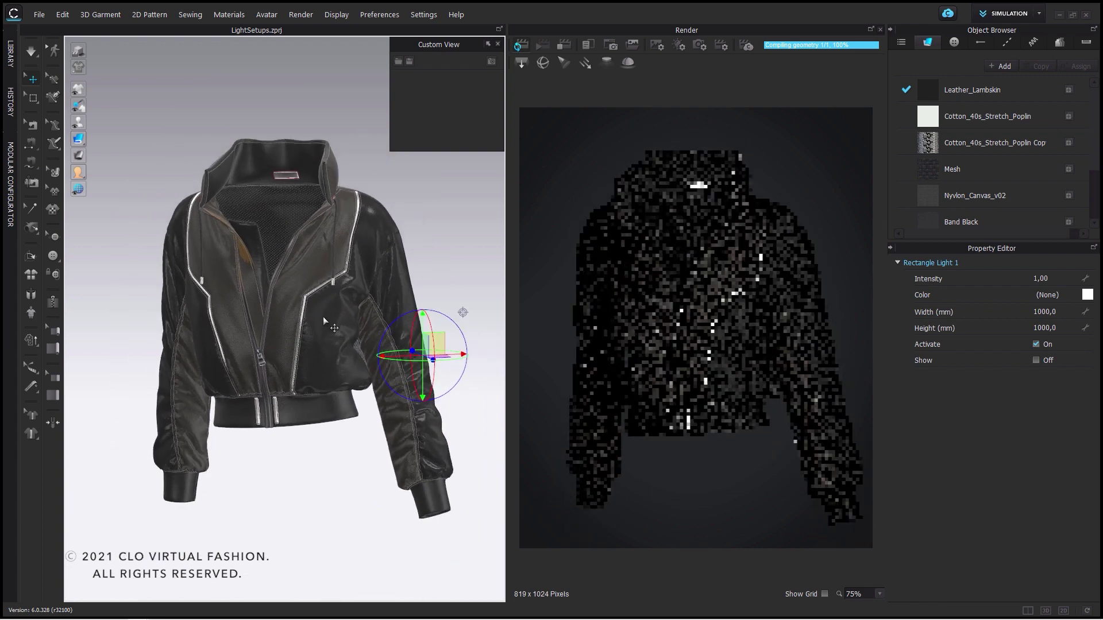
# Step: Set the rectangle light's width and height to 2000 mm and save the close front view of the jacket as a custom view
pyautogui.click(1062, 314)
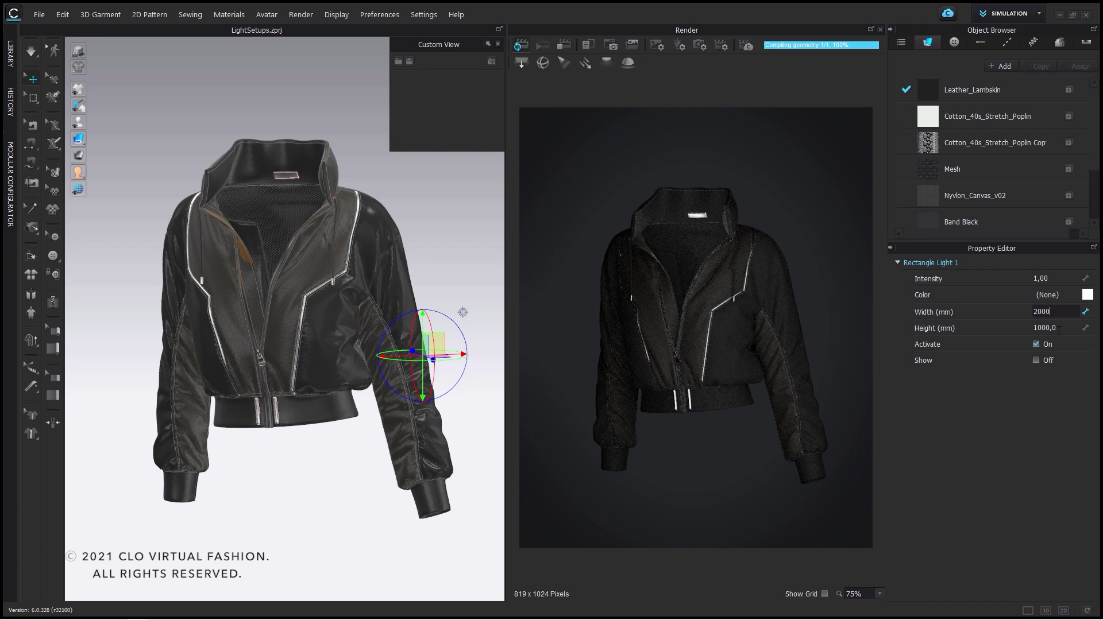
pyautogui.click(1060, 329)
pyautogui.write('200')
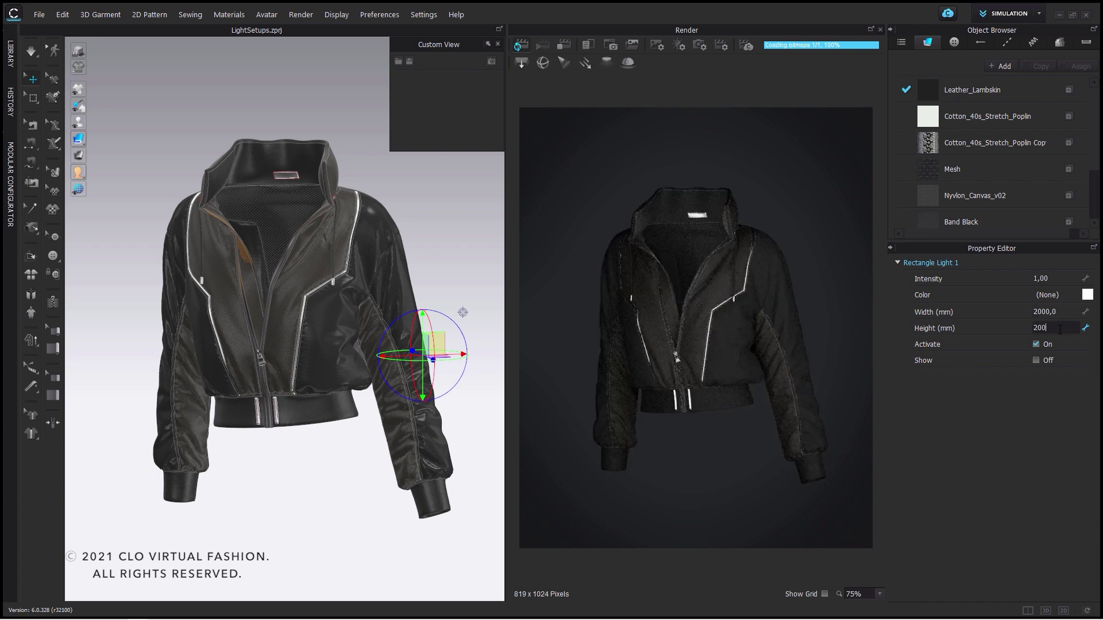
pyautogui.write('0')
pyautogui.press('Return')
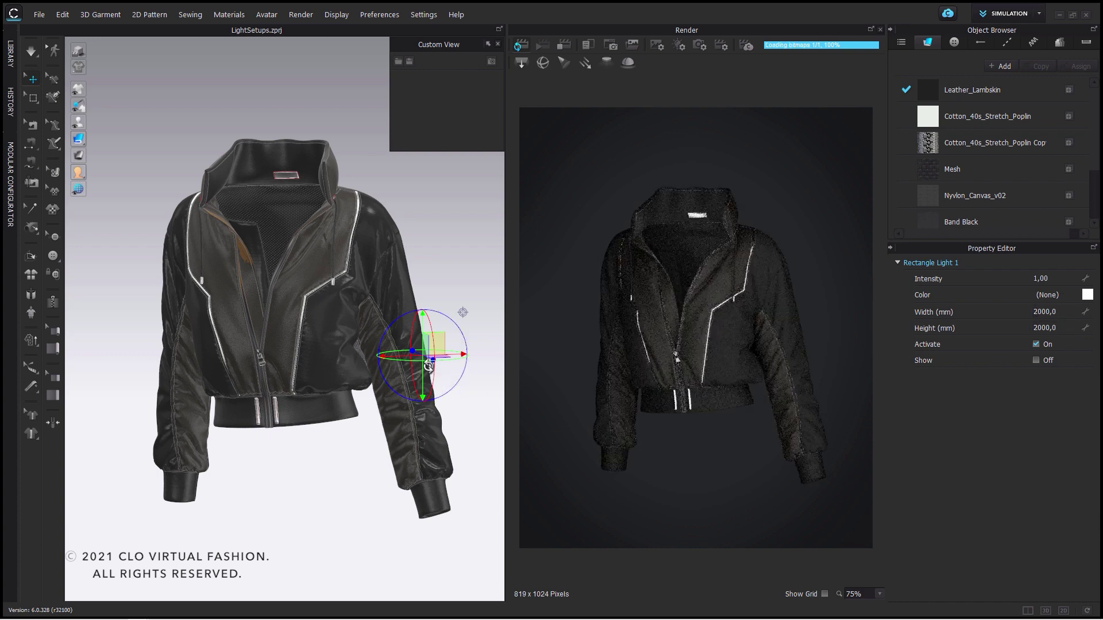
pyautogui.scroll(1, 348, 232)
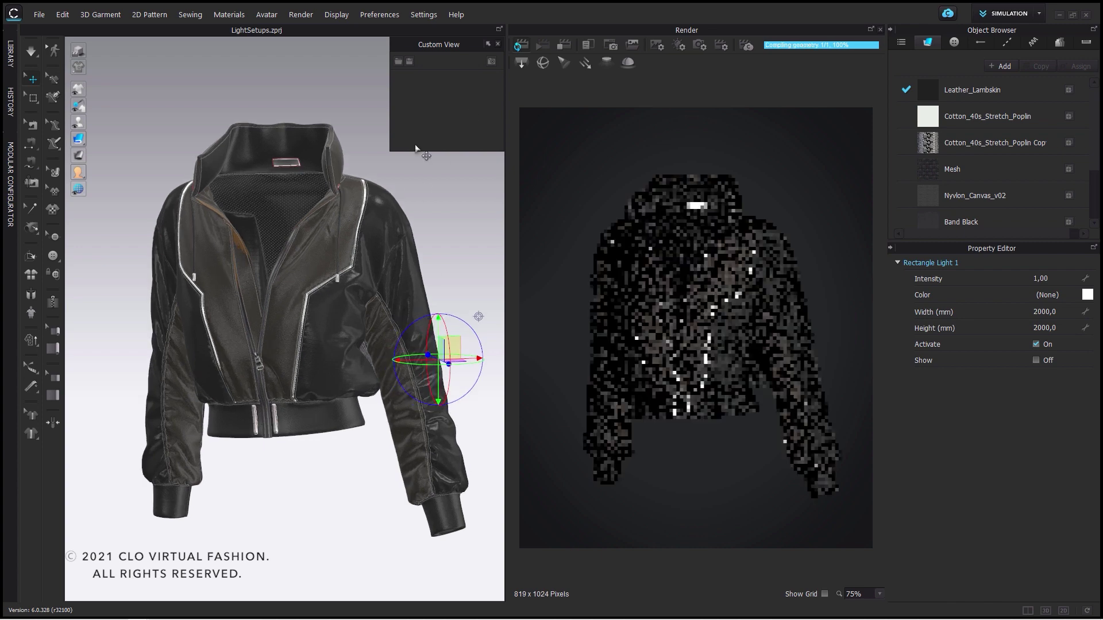
pyautogui.click(491, 61)
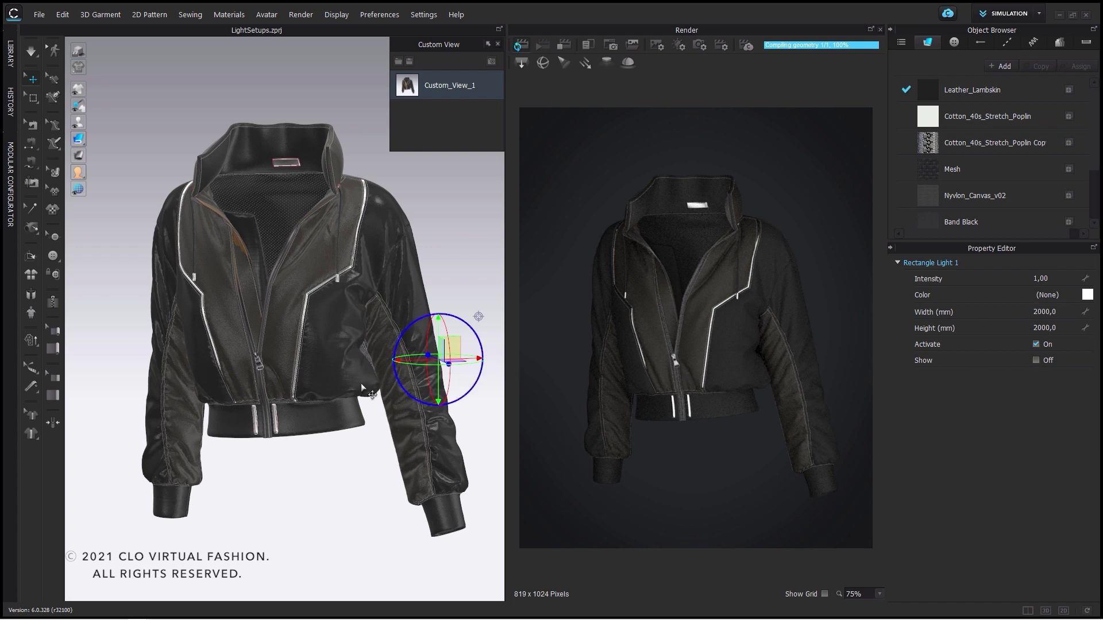
# Step: Raise the rectangle light above the jacket's front, tilt it down toward the jacket, and check it hidden in the Custom_View_1 view
pyautogui.scroll(-5, 362, 389)
pyautogui.click(1036, 361)
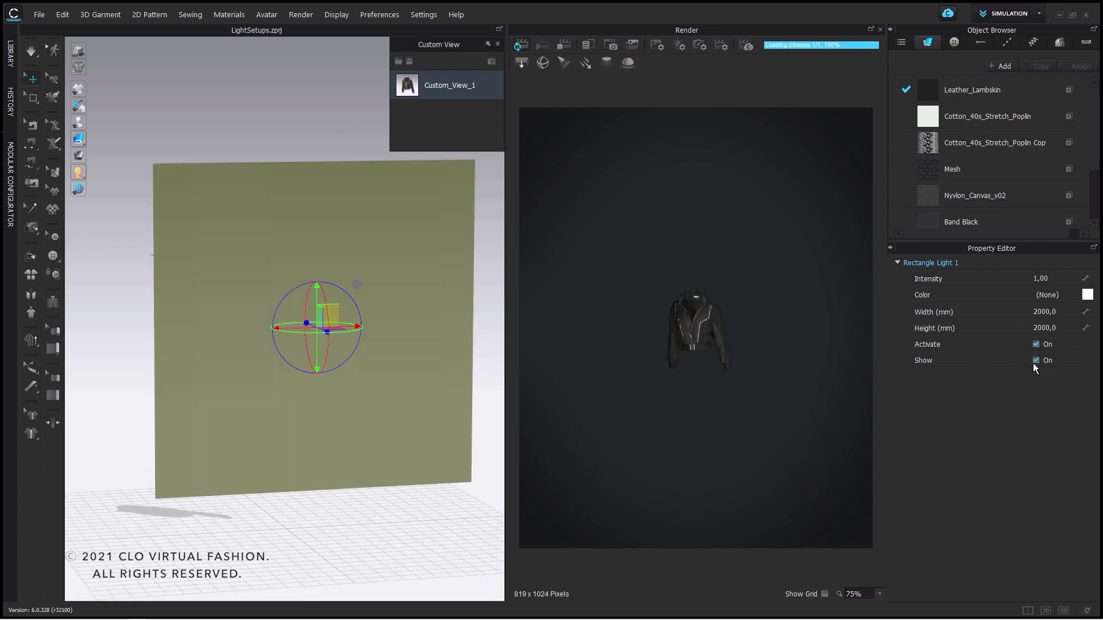
pyautogui.moveTo(293, 352); pyautogui.dragTo(406, 320, button='right')
pyautogui.moveTo(423, 304); pyautogui.dragTo(415, 179)
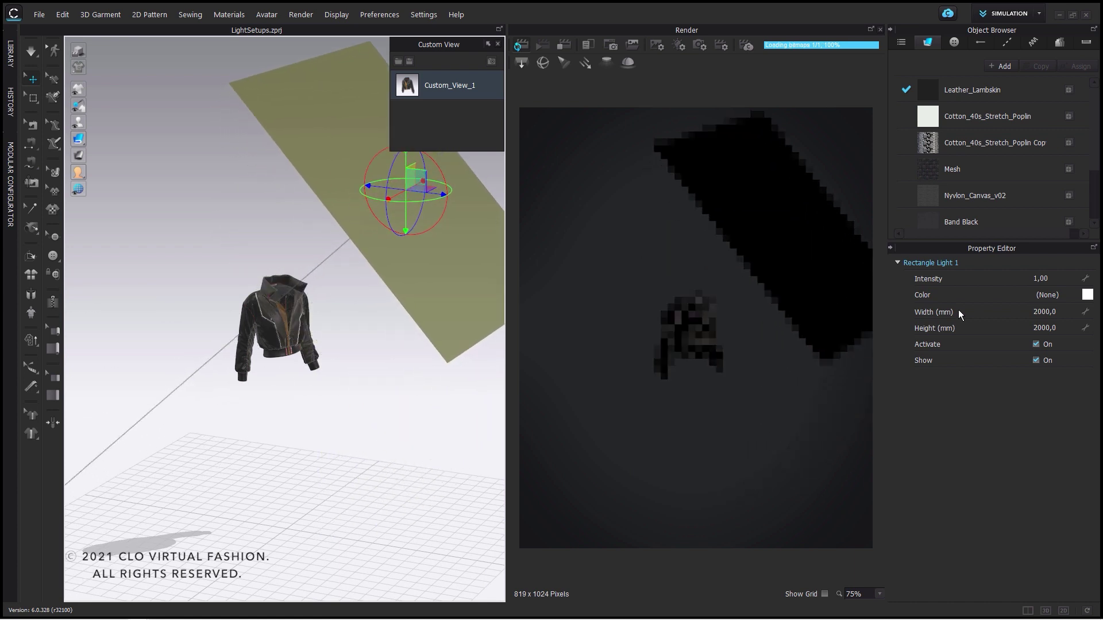
pyautogui.click(1036, 360)
pyautogui.click(407, 90)
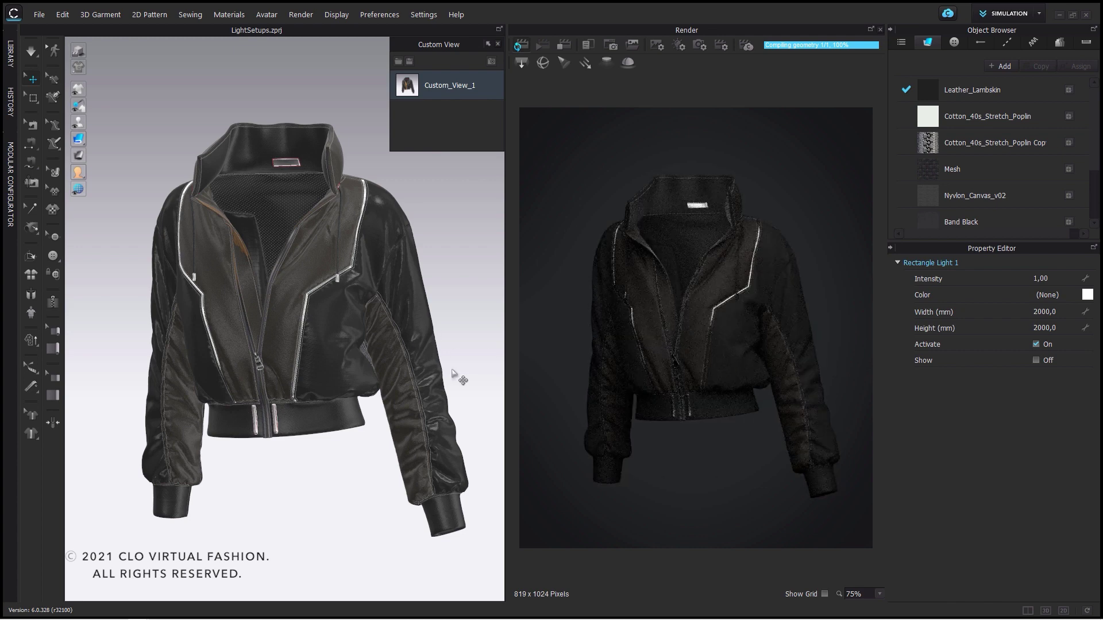
# Step: Show the large rectangle light above the jacket again and delete it
pyautogui.scroll(-5, 453, 372)
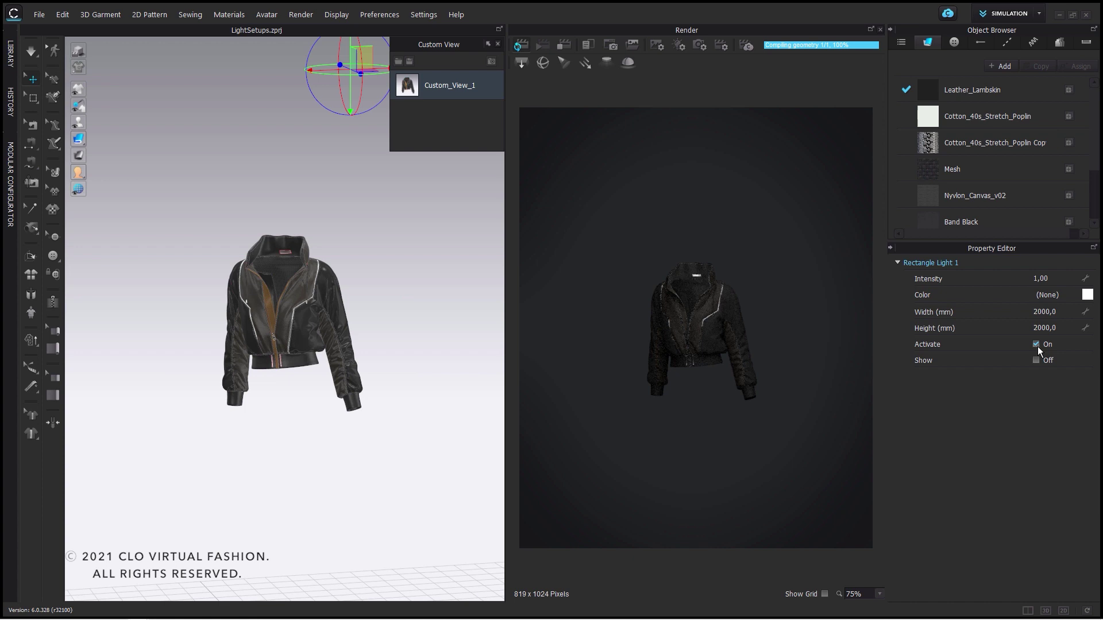
pyautogui.click(1036, 361)
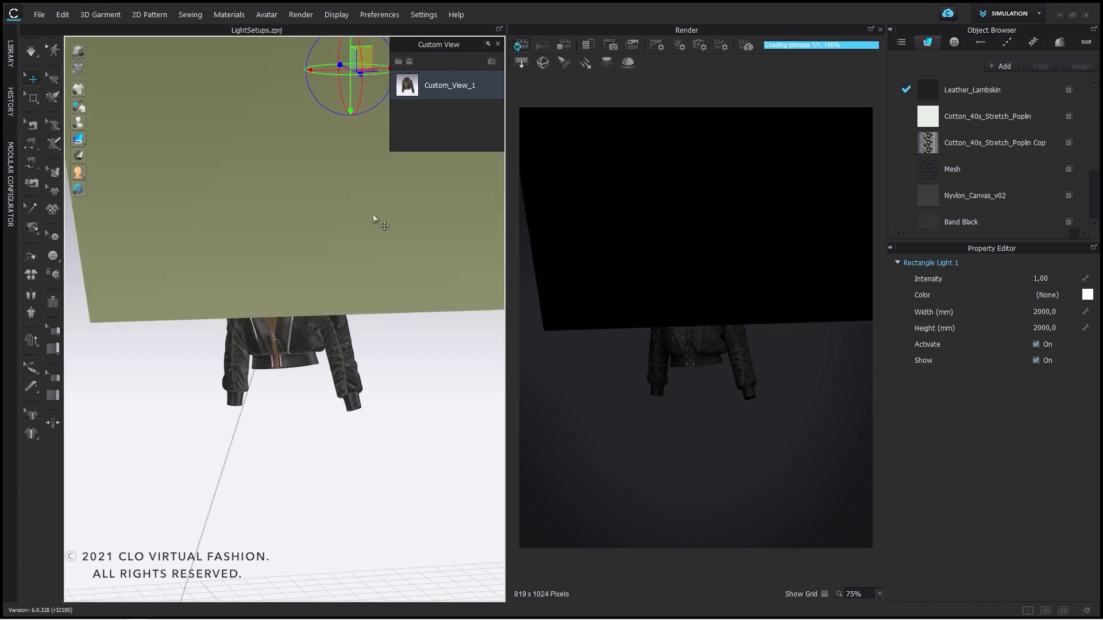
pyautogui.press('Delete')
# Step: Add a new rectangle light, rotate it upright, and raise it beside the jacket's left sleeve, facing the garment
pyautogui.click(520, 64)
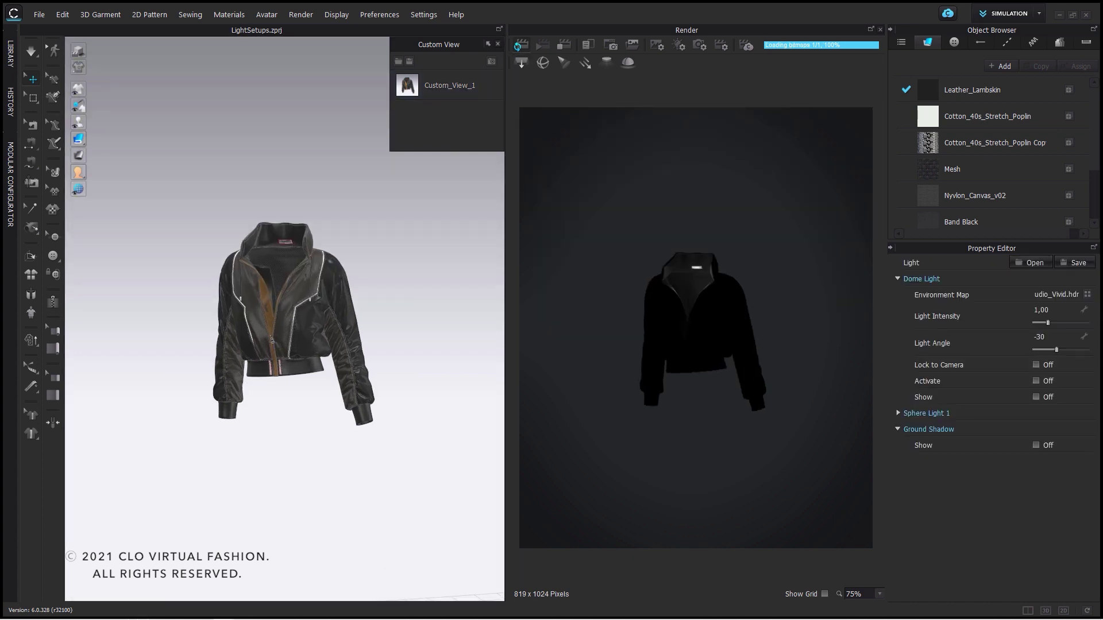
pyautogui.click(528, 64)
pyautogui.scroll(-5, 382, 393)
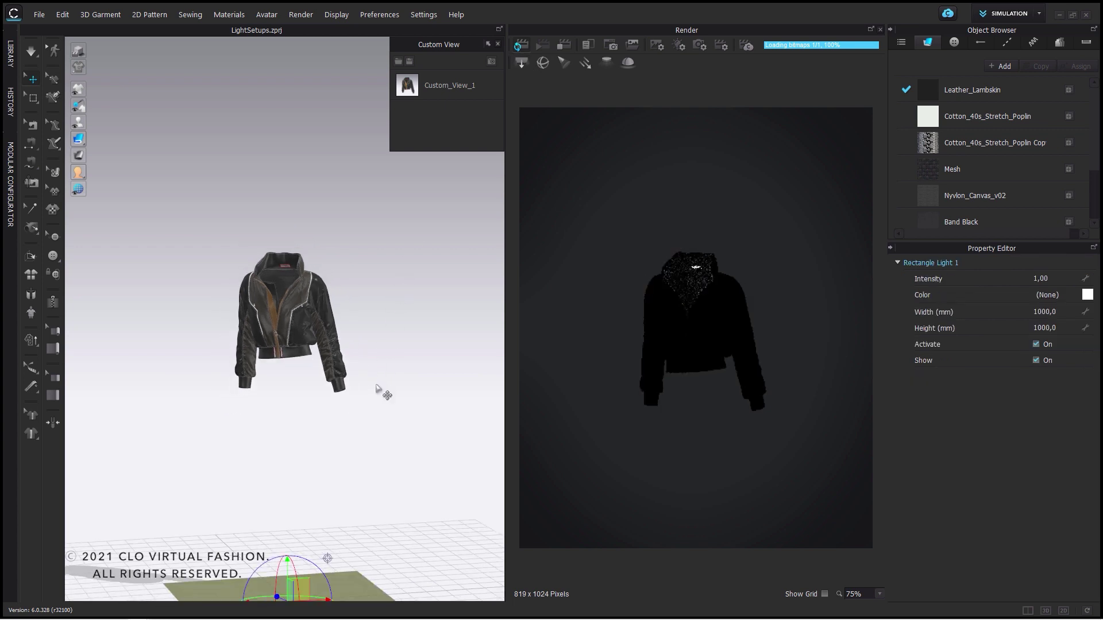
pyautogui.moveTo(371, 414); pyautogui.dragTo(390, 371, button='middle')
pyautogui.moveTo(390, 371); pyautogui.dragTo(379, 474, button='right')
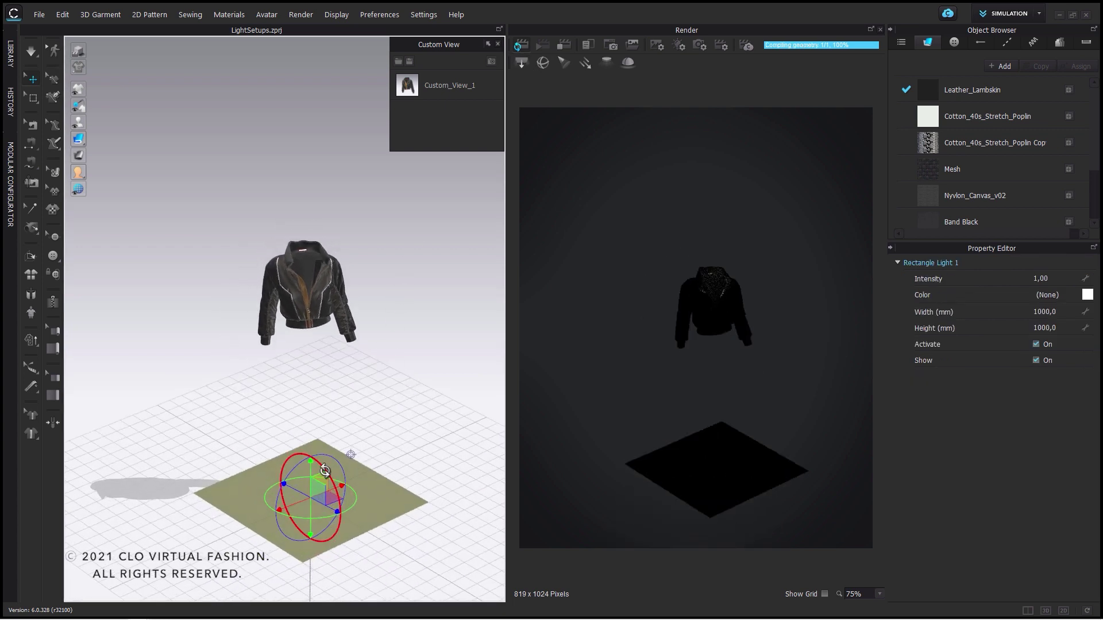
pyautogui.moveTo(347, 512)
pyautogui.mouseDown()
pyautogui.moveTo(347, 538)
pyautogui.moveTo(338, 514)
pyautogui.mouseUp()
pyautogui.moveTo(338, 514); pyautogui.dragTo(321, 510, button='right')
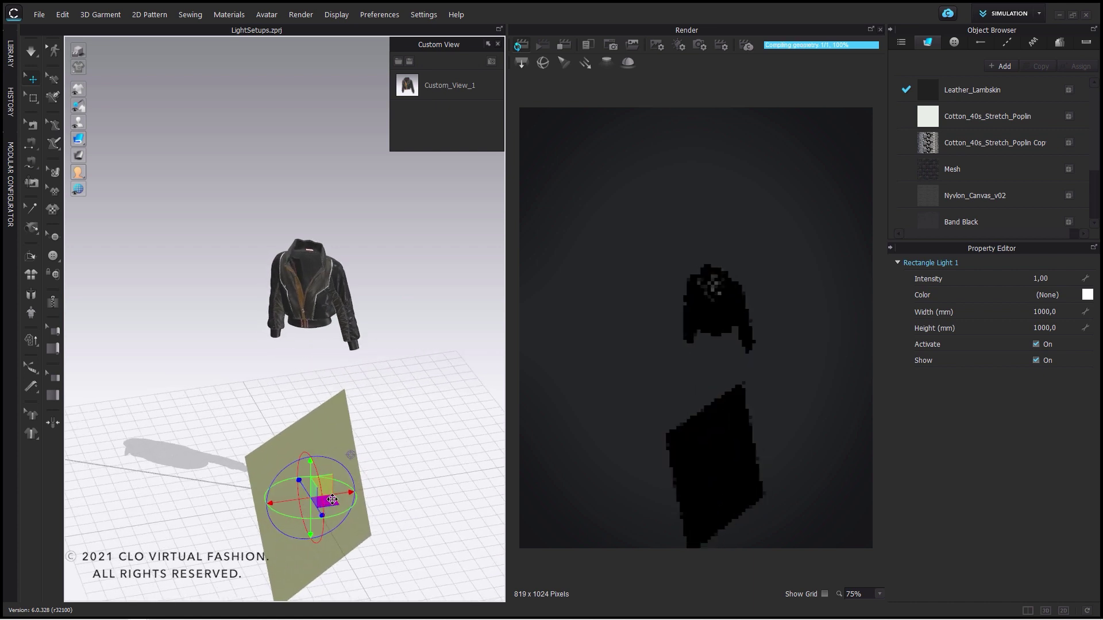
pyautogui.moveTo(329, 501); pyautogui.dragTo(421, 298)
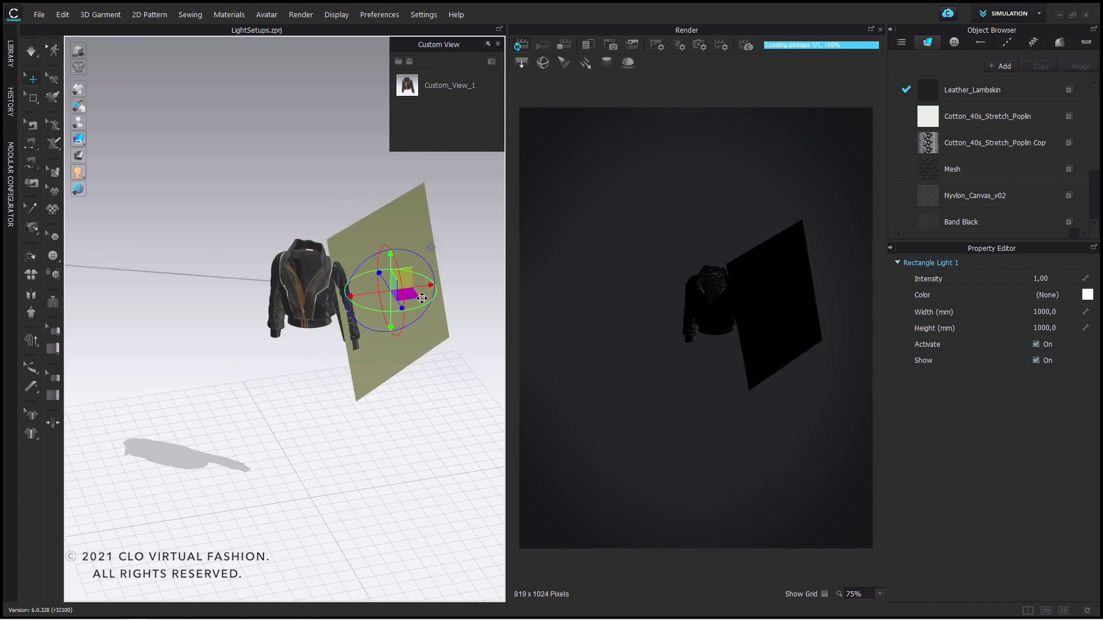
# Step: Restore the Custom_View_1 view and set the side rectangle light's intensity to 5
pyautogui.click(412, 92)
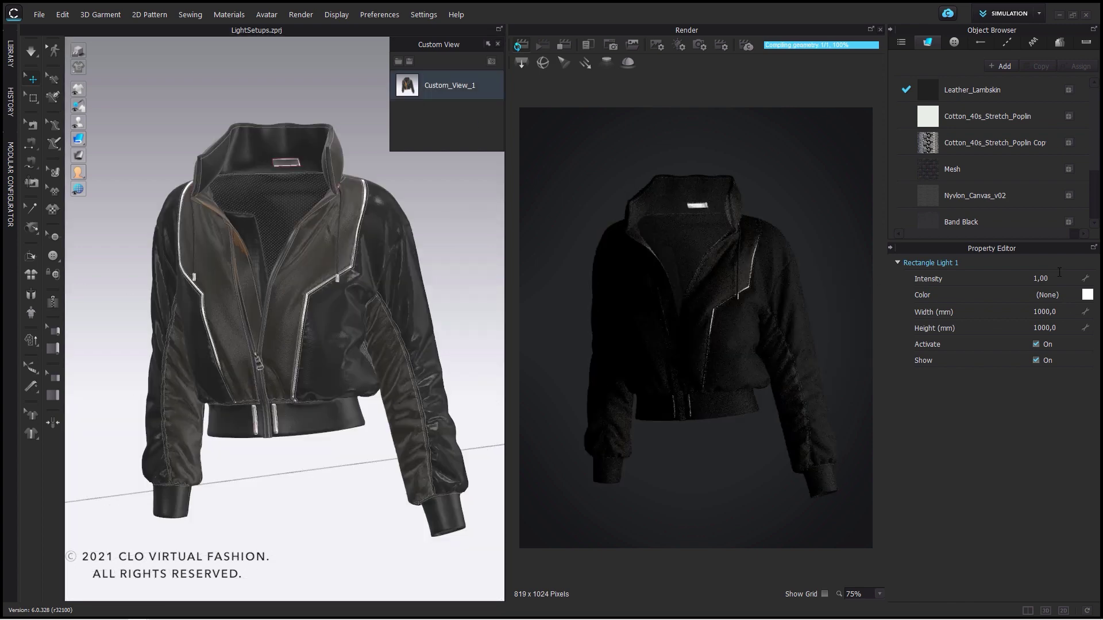
pyautogui.press('Return')
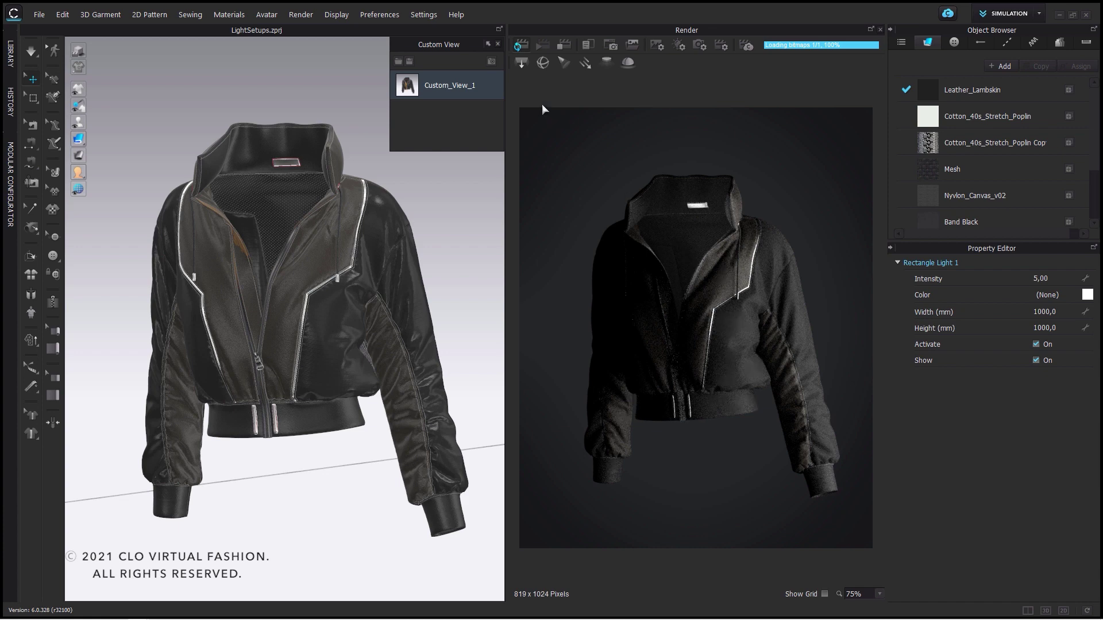
# Step: Add a second rectangle light, rotate it upright, and raise it on the opposite side of the jacket
pyautogui.scroll(-5, 360, 309)
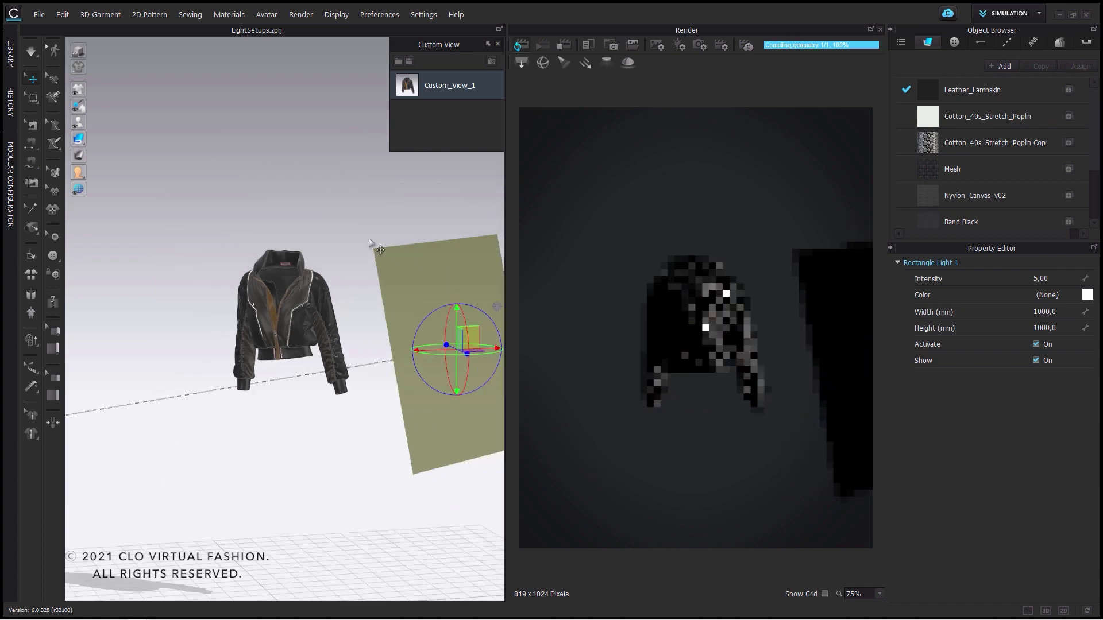
pyautogui.scroll(-1, 407, 241)
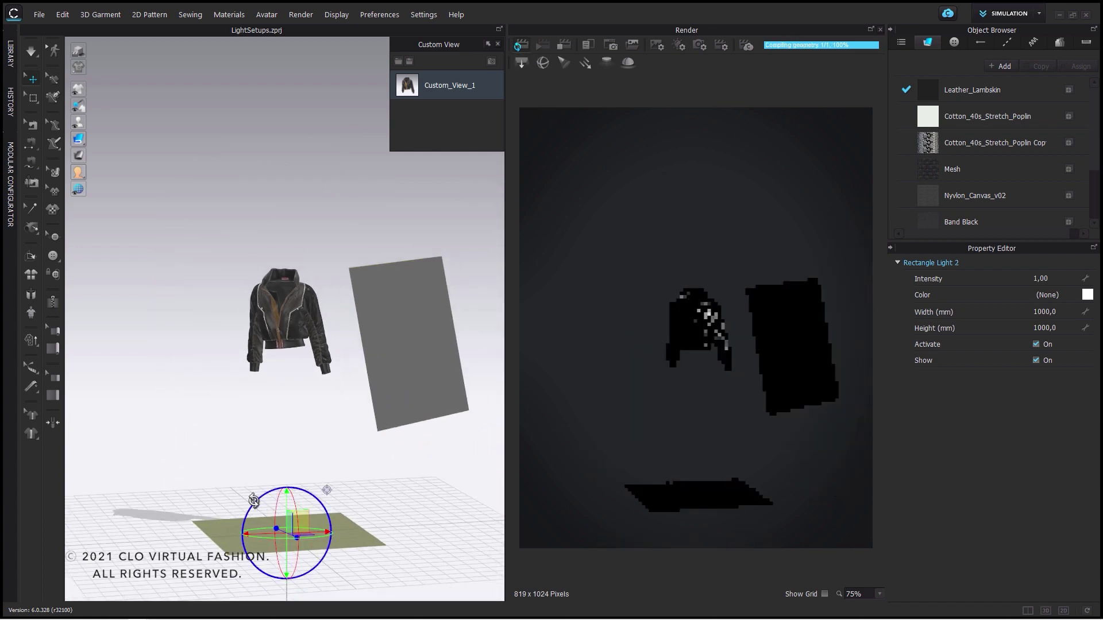
pyautogui.moveTo(253, 499); pyautogui.dragTo(246, 578)
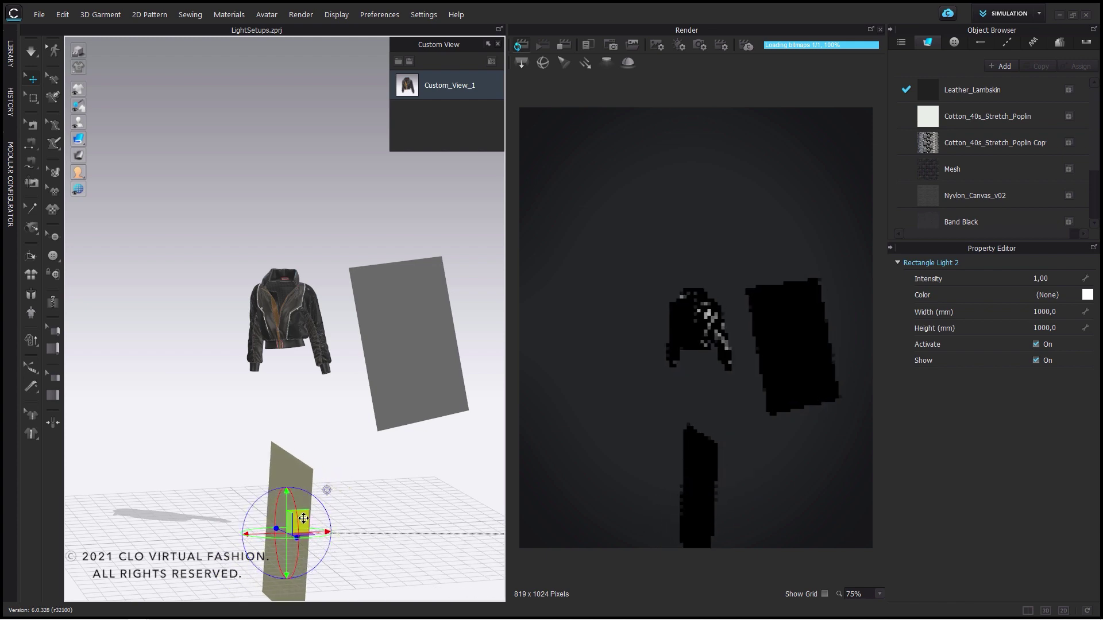
pyautogui.moveTo(303, 511); pyautogui.dragTo(159, 292)
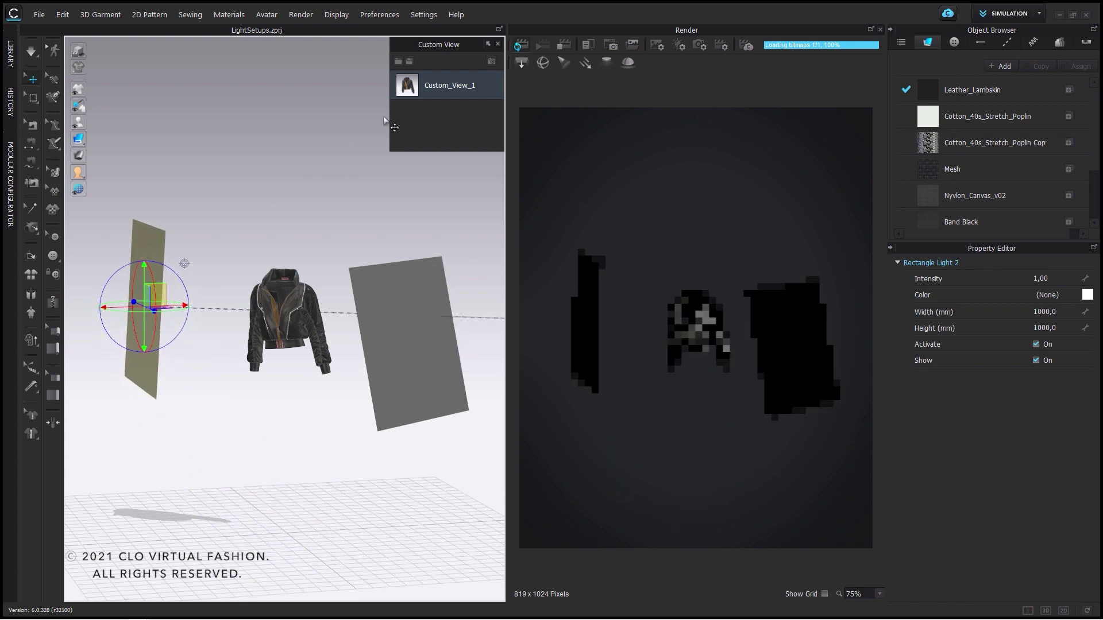
# Step: Restore the Custom_View_1 view and set the second rectangle light's intensity to 0.50
pyautogui.click(410, 82)
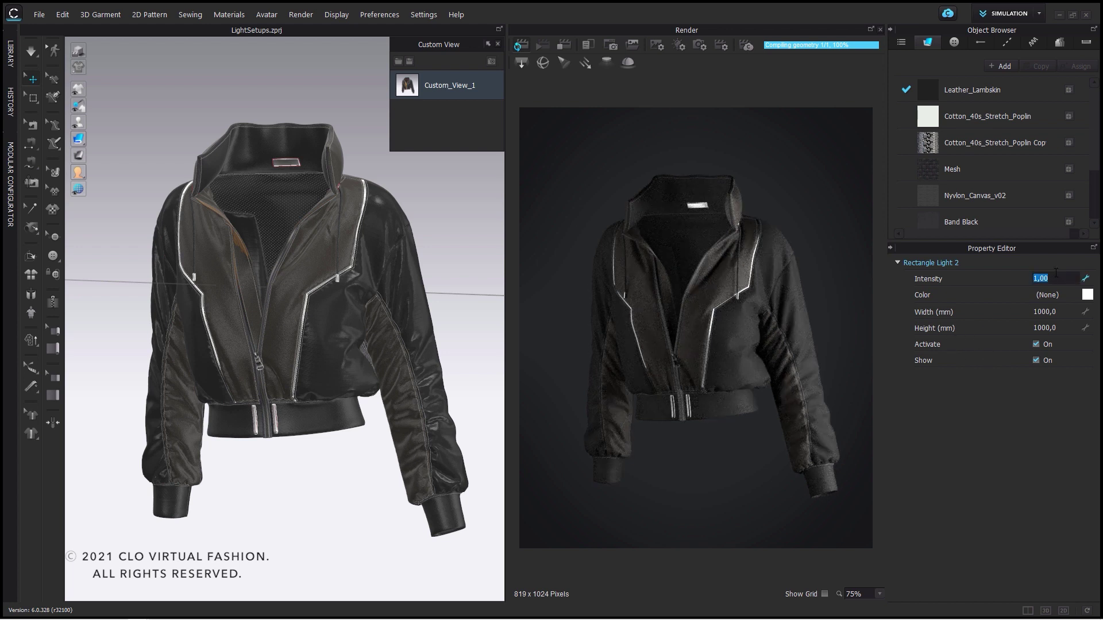
pyautogui.press('Return')
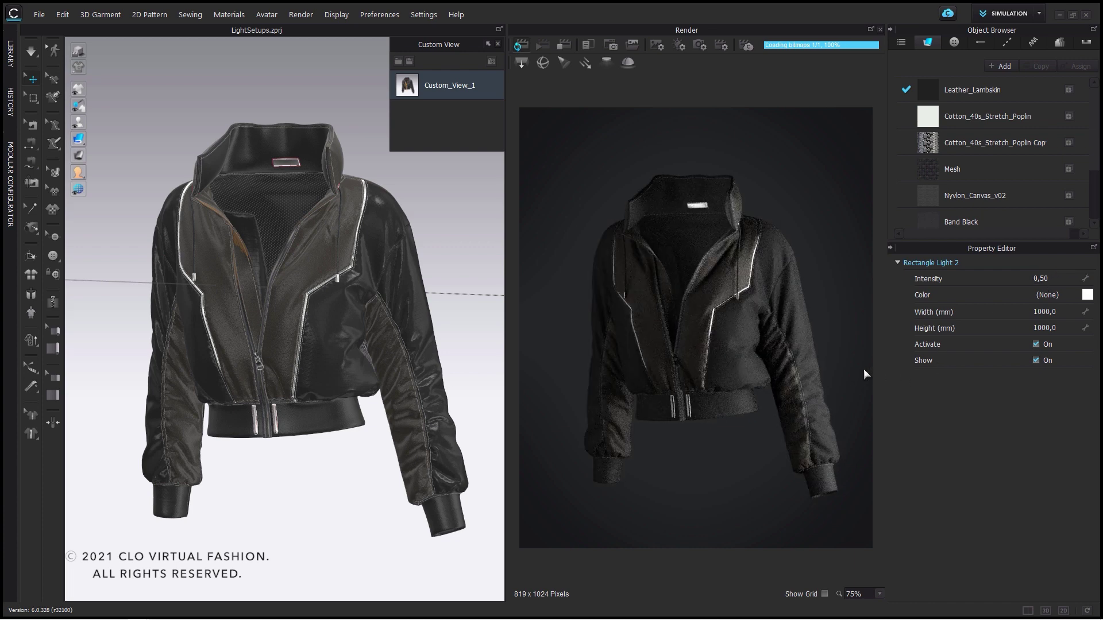
# Step: Move the brighter side rectangle light (intensity 5) further toward the jacket's front and rotate it to face the garment
pyautogui.scroll(-10, 305, 381)
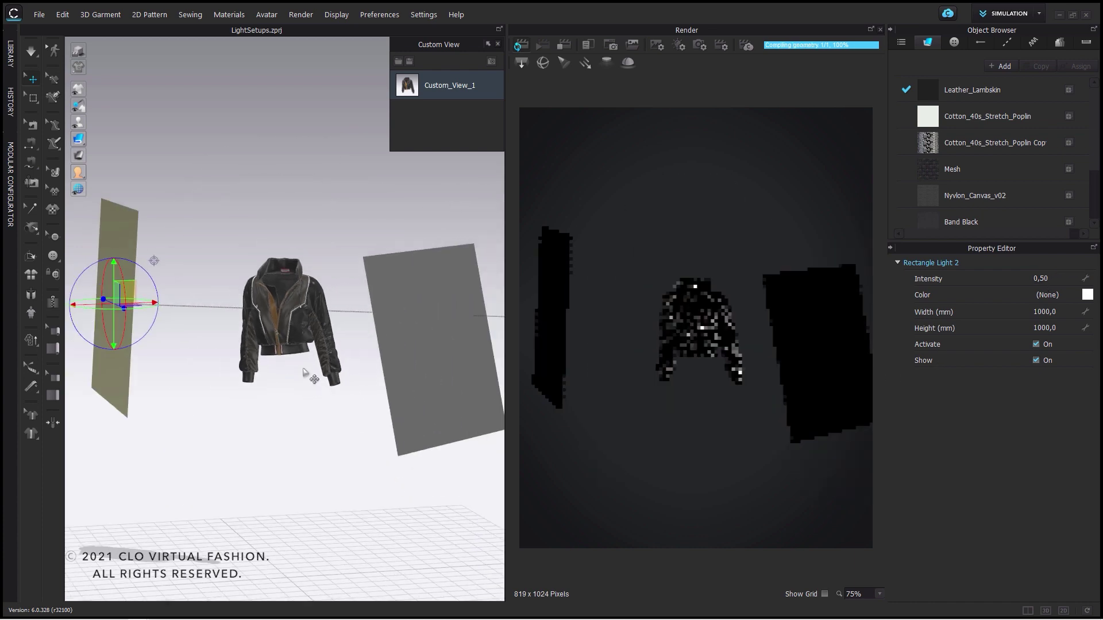
pyautogui.moveTo(302, 361); pyautogui.dragTo(282, 328, button='right')
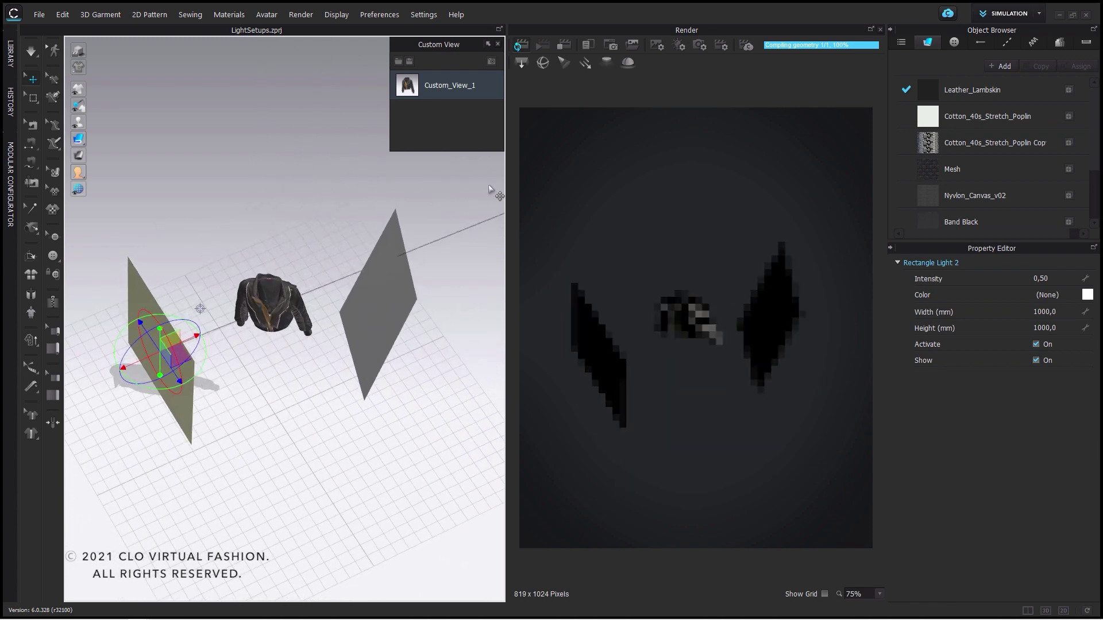
pyautogui.click(379, 313)
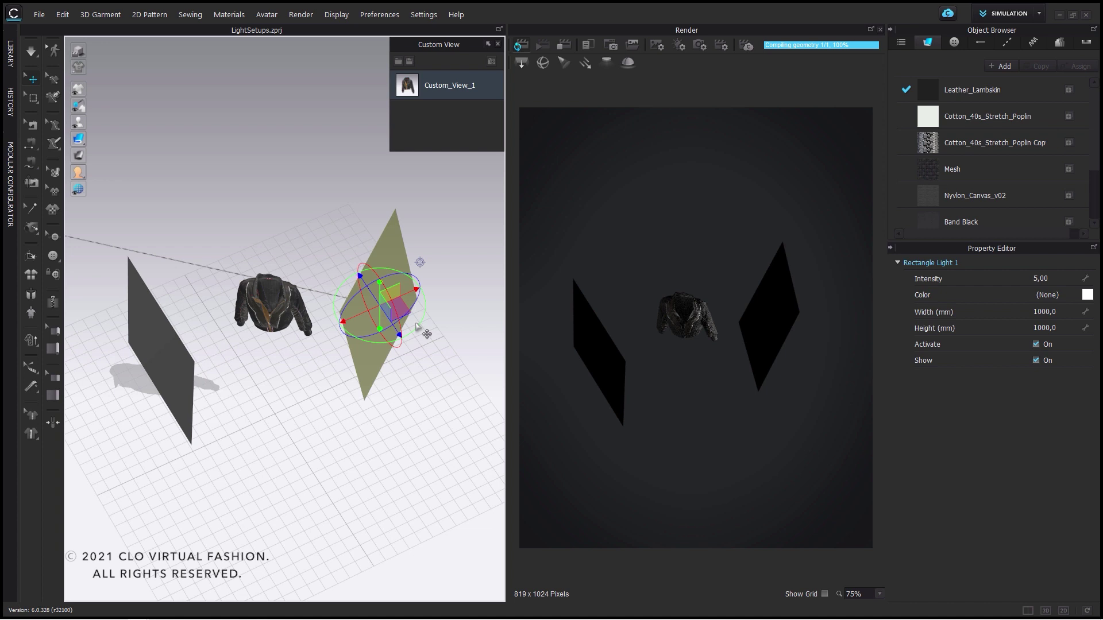
pyautogui.moveTo(426, 334); pyautogui.dragTo(379, 320, button='right')
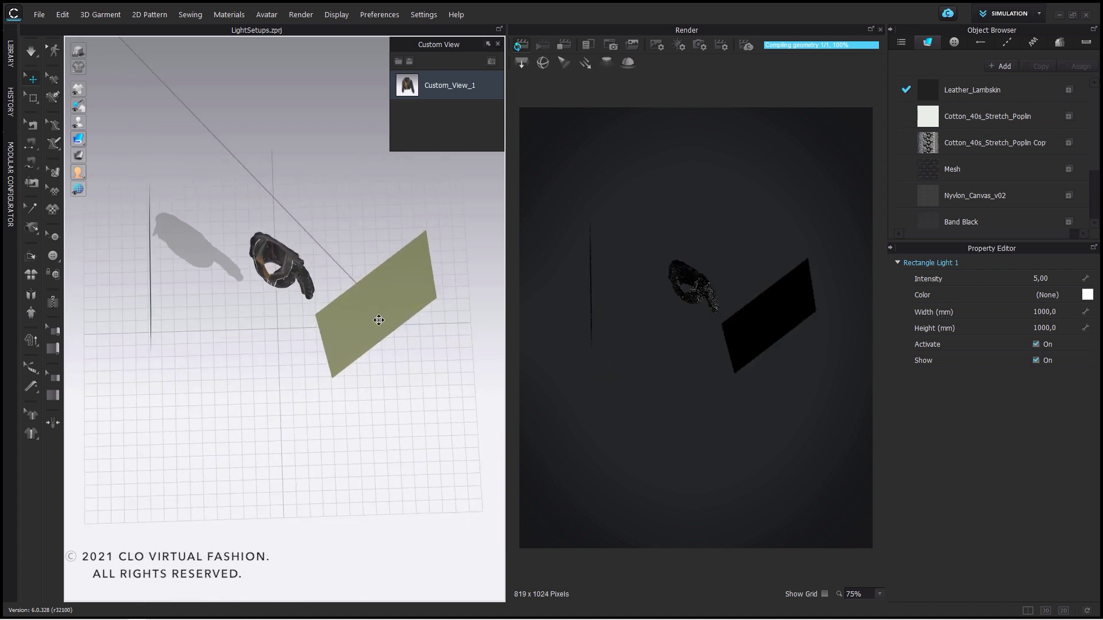
pyautogui.moveTo(378, 320); pyautogui.dragTo(363, 398)
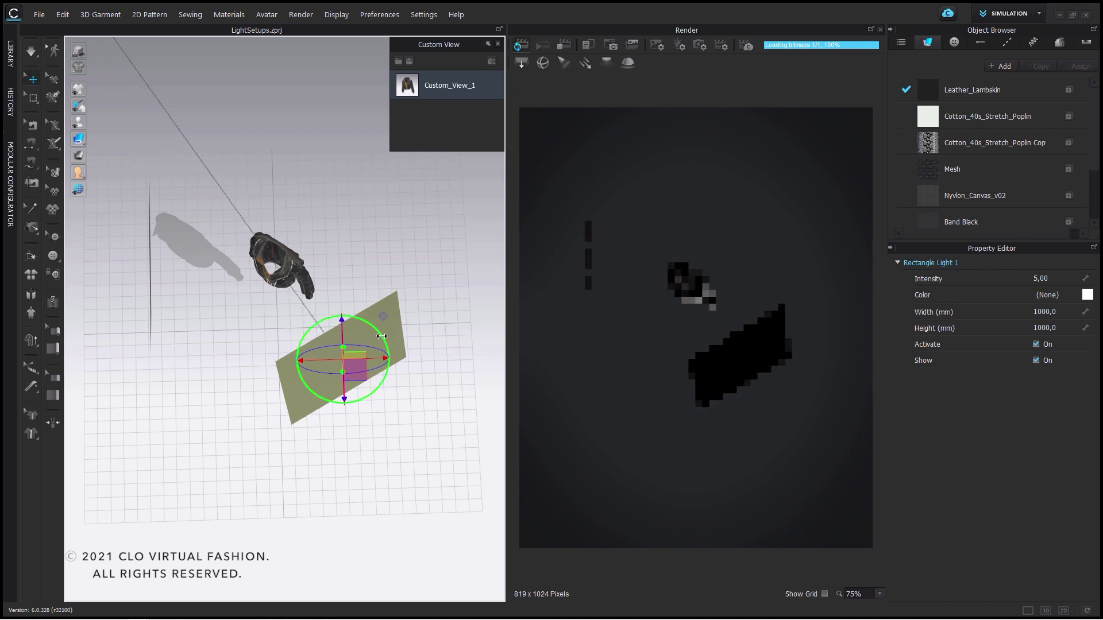
pyautogui.moveTo(382, 336)
pyautogui.mouseDown(button='right')
pyautogui.moveTo(371, 338)
pyautogui.moveTo(397, 336)
pyautogui.moveTo(378, 323)
pyautogui.mouseUp(button='right')
pyautogui.moveTo(352, 336); pyautogui.dragTo(353, 309)
# Step: Add a third rectangle light, rotate it upright, and centre it behind the jacket as seen in Custom_View_1
pyautogui.click(522, 65)
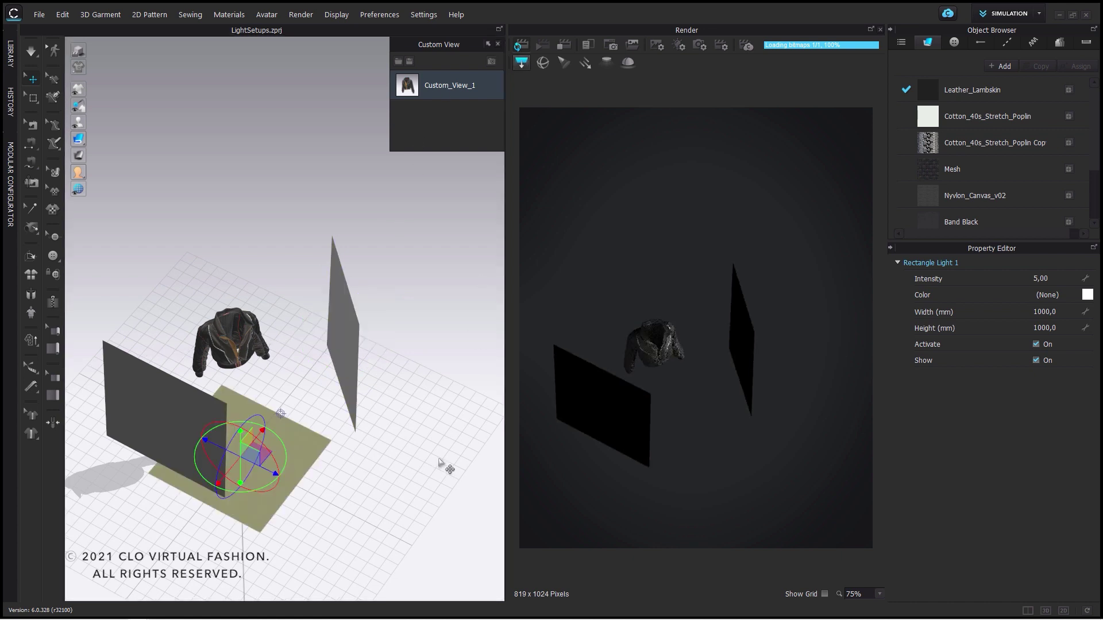
pyautogui.moveTo(413, 480); pyautogui.dragTo(435, 463, button='middle')
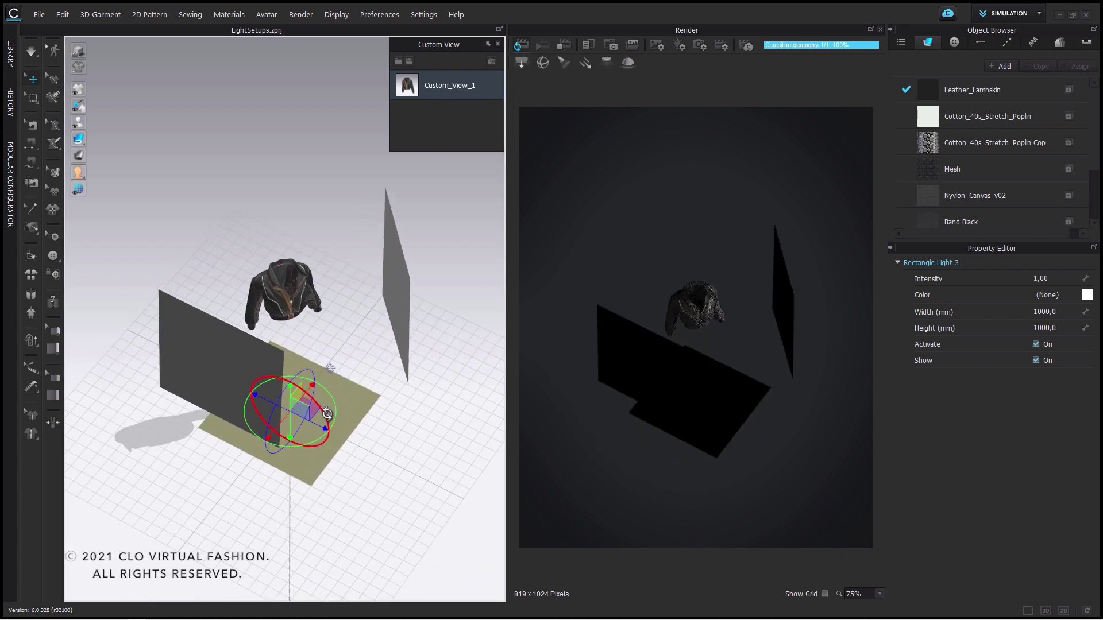
pyautogui.moveTo(327, 413); pyautogui.dragTo(317, 398)
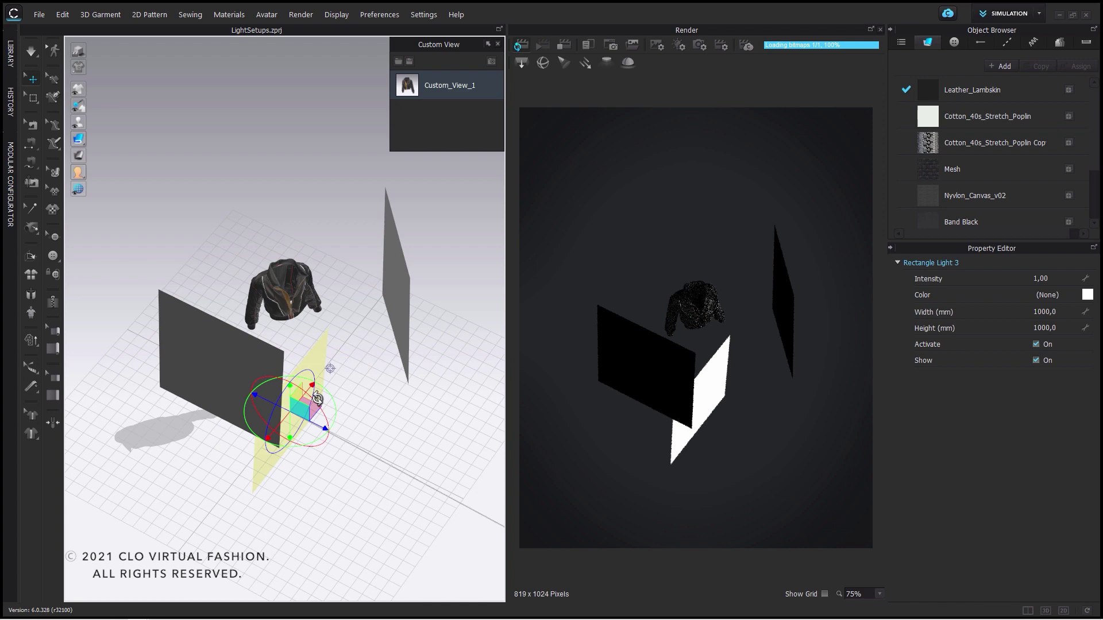
pyautogui.moveTo(318, 399); pyautogui.dragTo(398, 355, button='right')
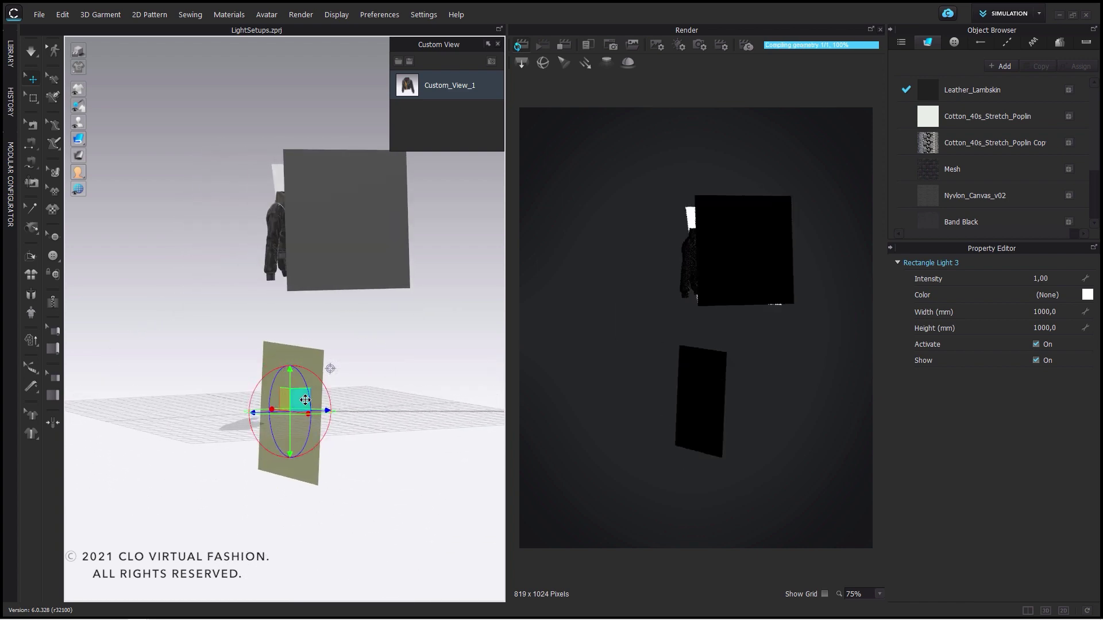
pyautogui.moveTo(305, 400); pyautogui.dragTo(155, 214)
pyautogui.moveTo(164, 224); pyautogui.dragTo(223, 285, button='right')
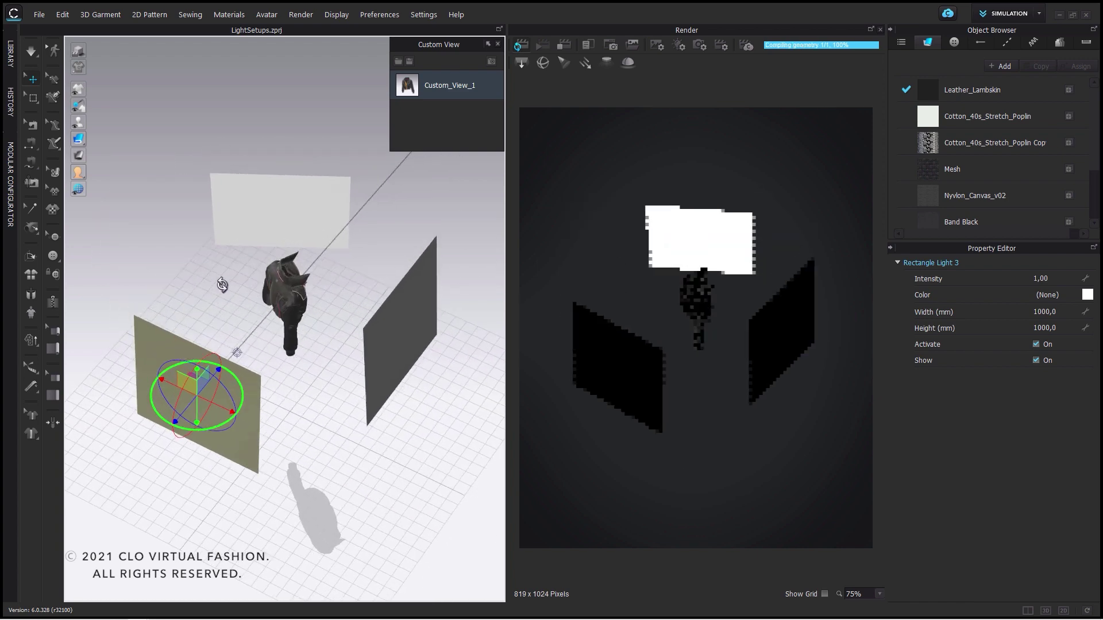
pyautogui.click(428, 94)
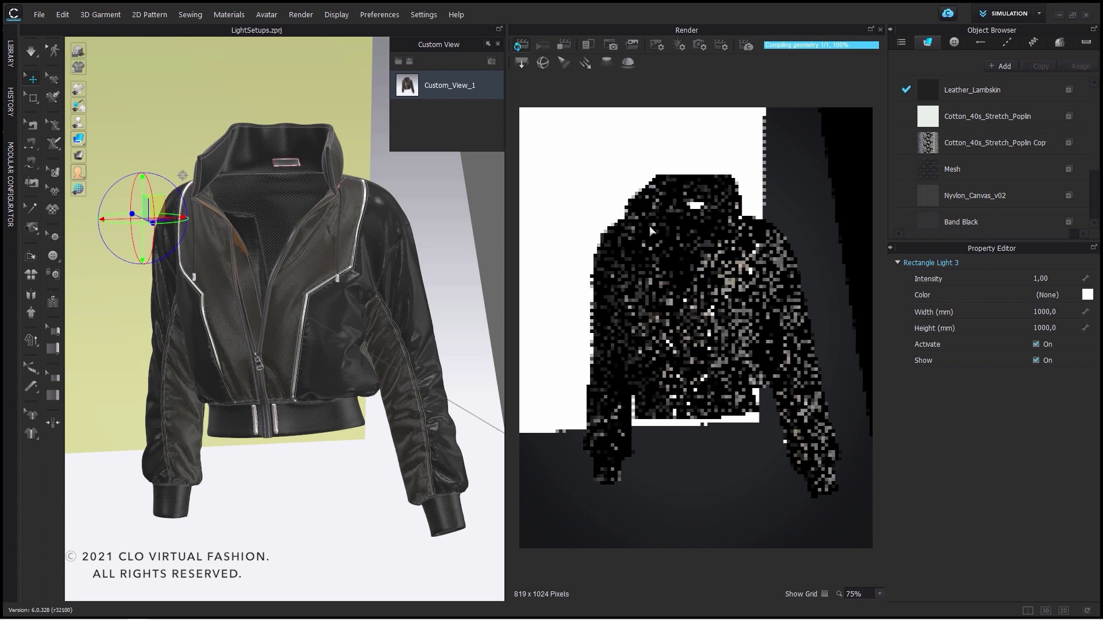
pyautogui.moveTo(274, 84); pyautogui.dragTo(417, 161)
# Step: Set the back rectangle light's intensity to 10 and hide its panel from the render
pyautogui.click(1057, 280)
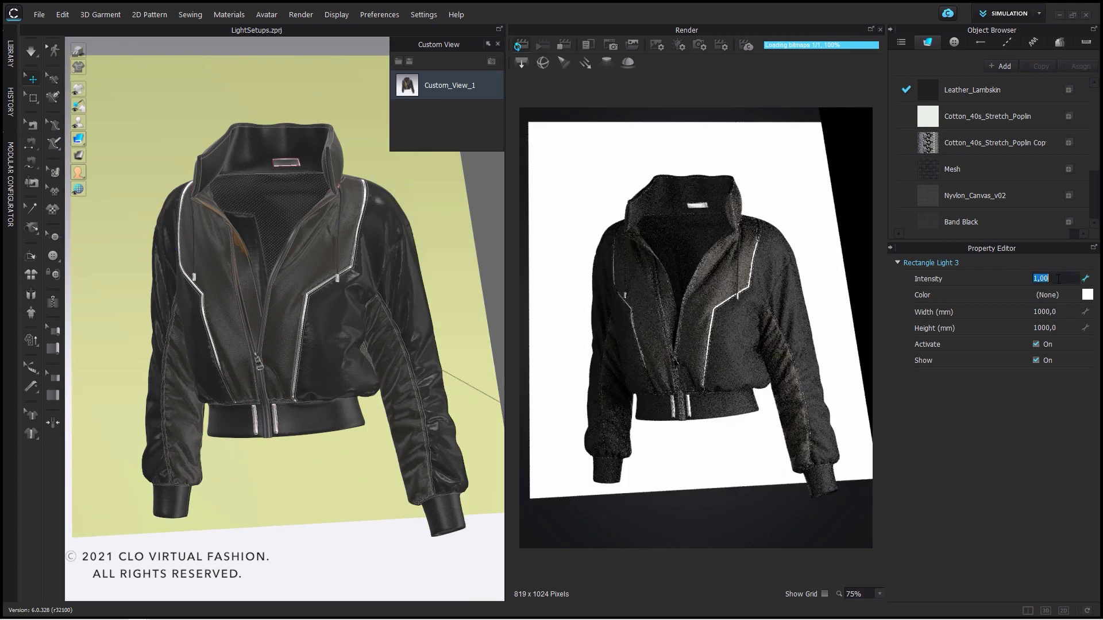
pyautogui.write('10')
pyautogui.press('Return')
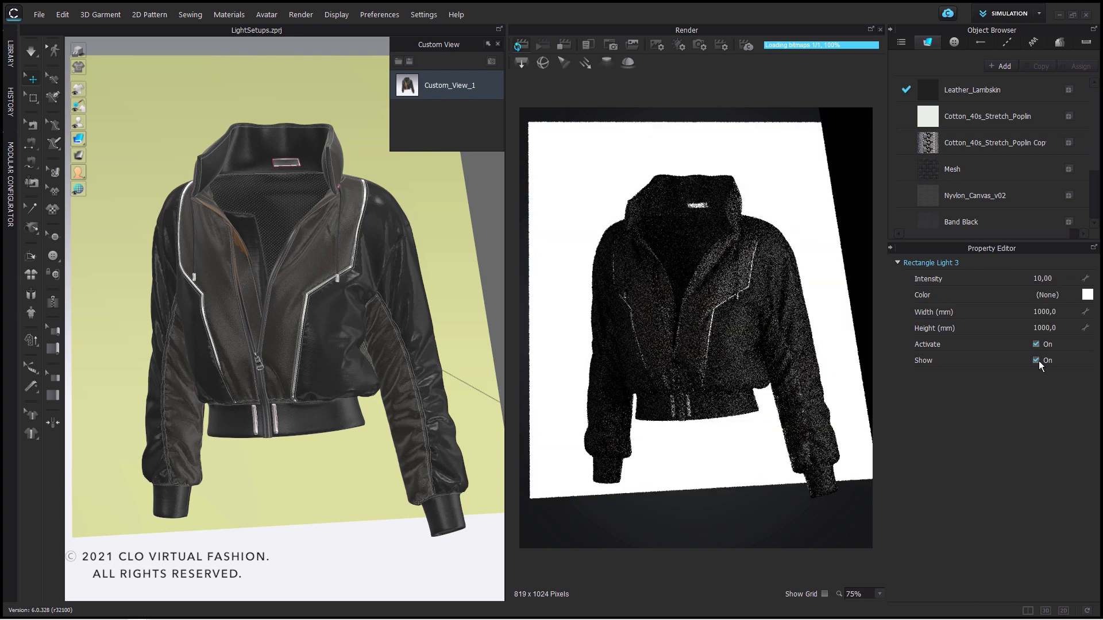
pyautogui.click(1037, 360)
# Step: Hide Rectangle Light 1's panel from the render while leaving the light active
pyautogui.click(486, 215)
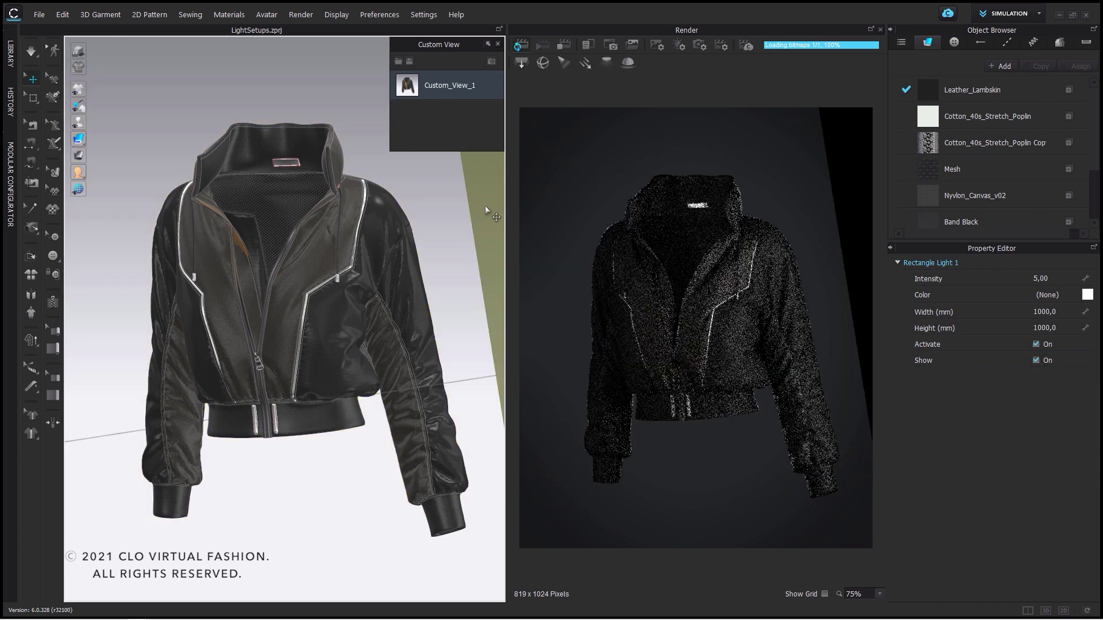
pyautogui.click(1036, 360)
pyautogui.click(1037, 361)
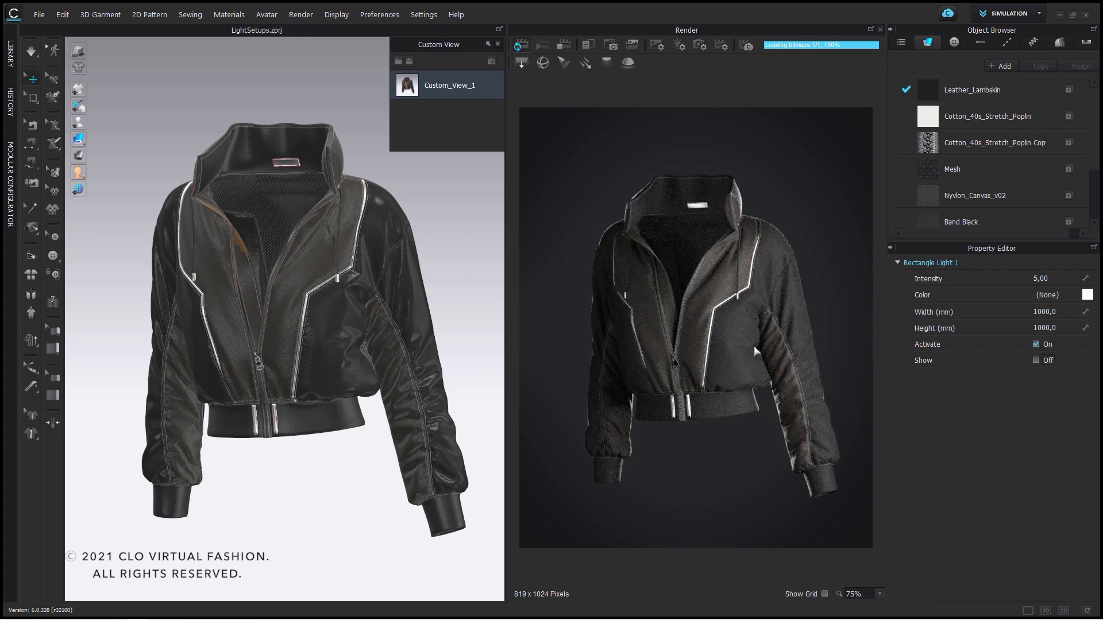
# Step: Open the render light properties and deactivate Rectangle Light 1 and Rectangle Light 2 to isolate the back light
pyautogui.click(681, 48)
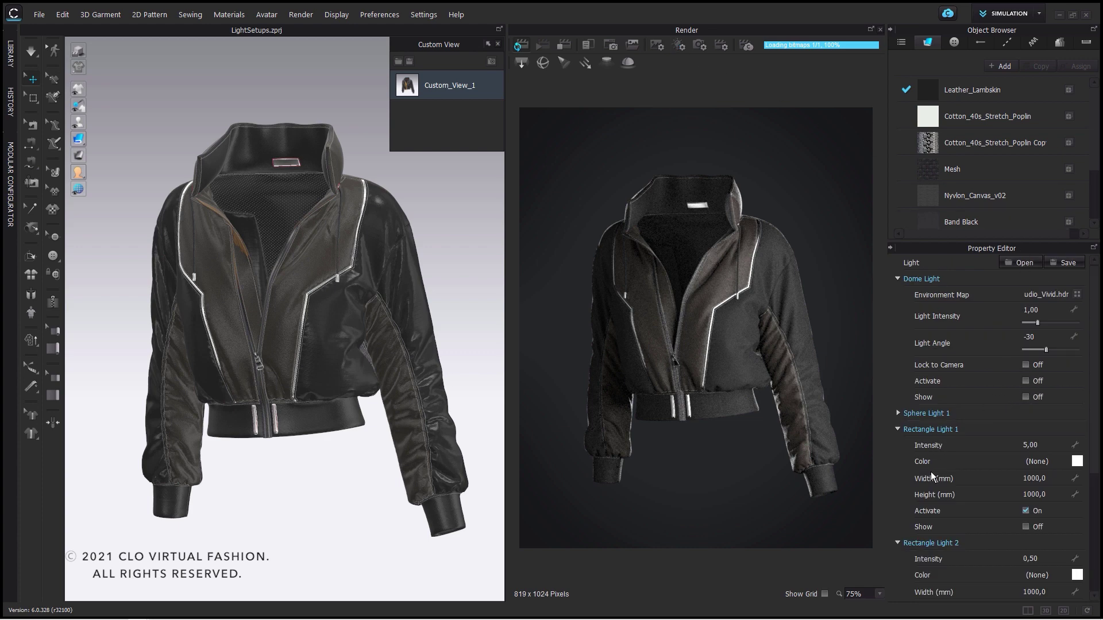
pyautogui.moveTo(1098, 426); pyautogui.dragTo(1097, 529)
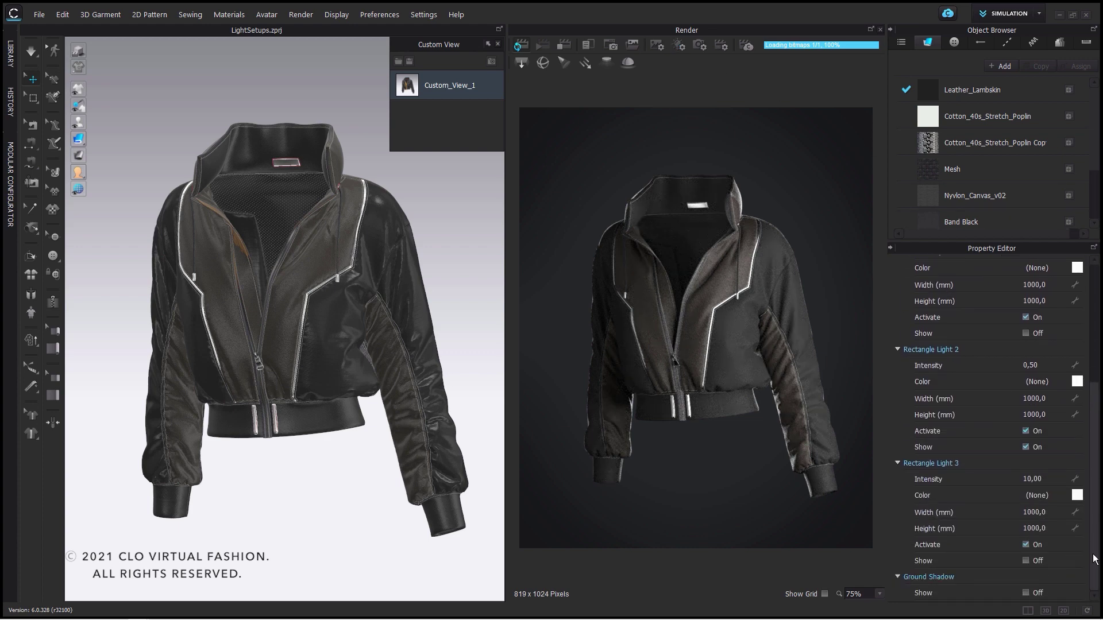
pyautogui.click(1026, 317)
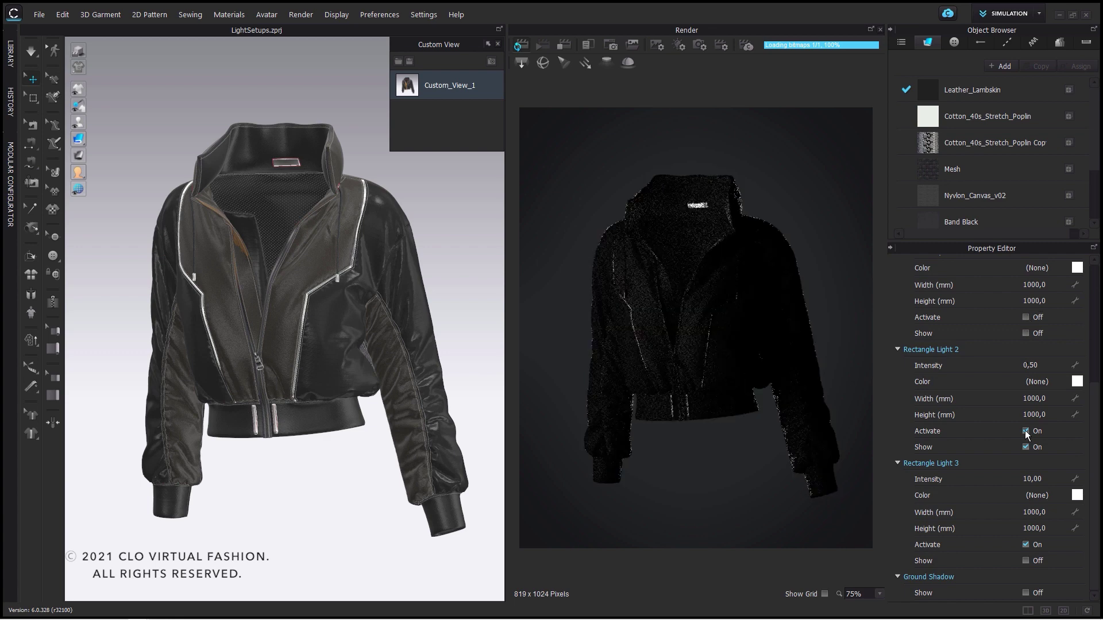
pyautogui.click(1025, 431)
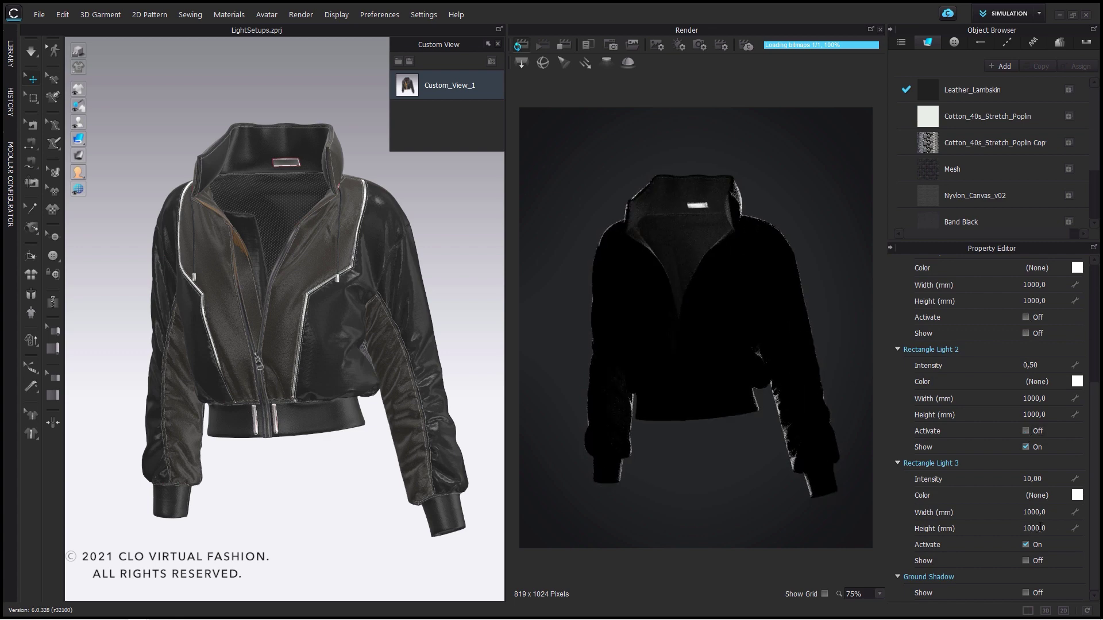
pyautogui.moveTo(1095, 541)
pyautogui.mouseDown()
pyautogui.moveTo(1095, 469)
pyautogui.moveTo(1093, 547)
pyautogui.mouseUp()
# Step: Set Rectangle Light 3's color to Magenta 1 (F700FB)
pyautogui.click(1077, 495)
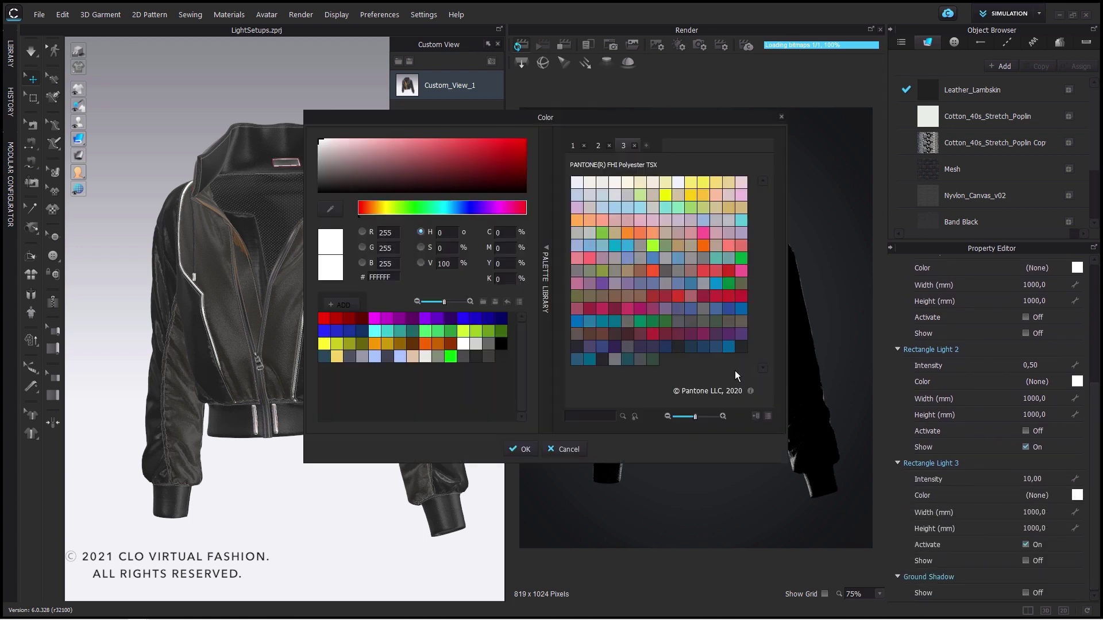
pyautogui.click(379, 319)
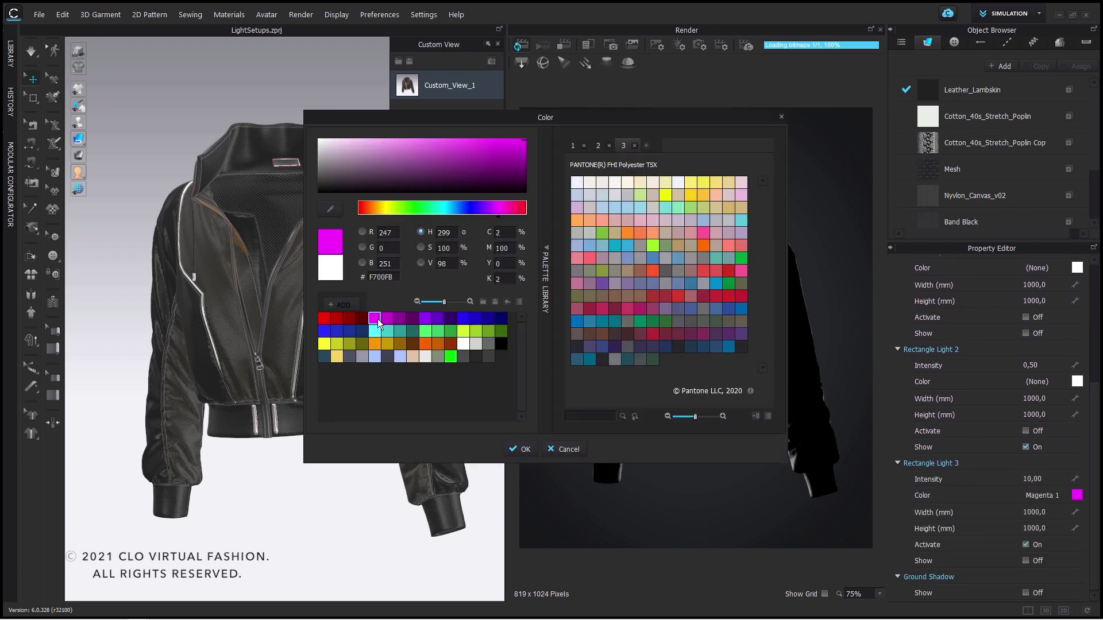
pyautogui.click(513, 444)
# Step: Reactivate Rectangle Light 2 and set its color to Green 1
pyautogui.click(1026, 431)
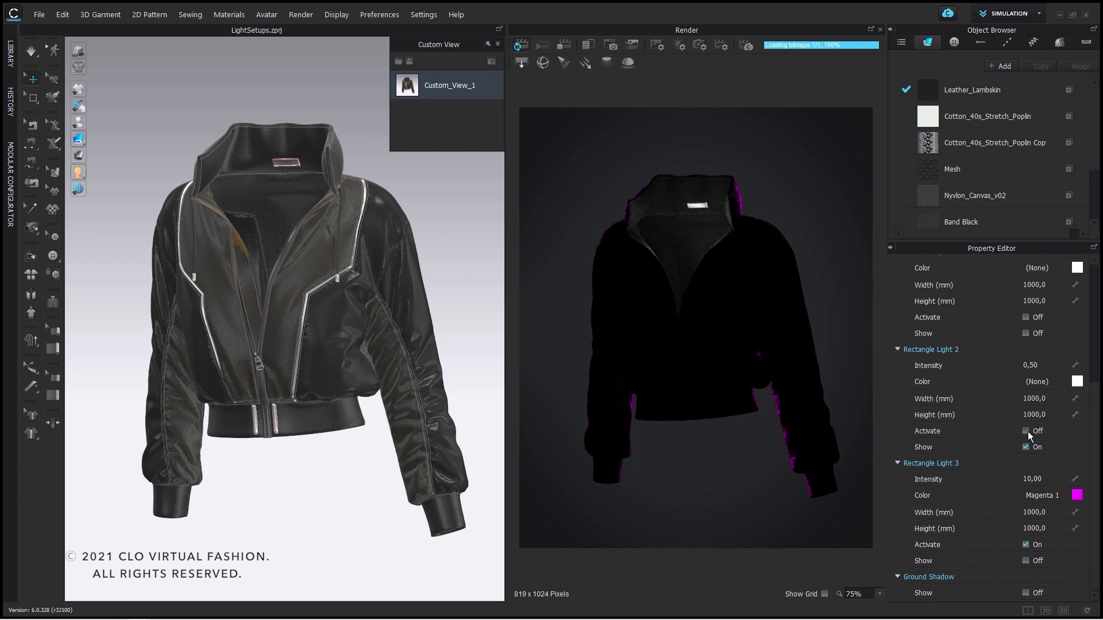
pyautogui.click(1076, 381)
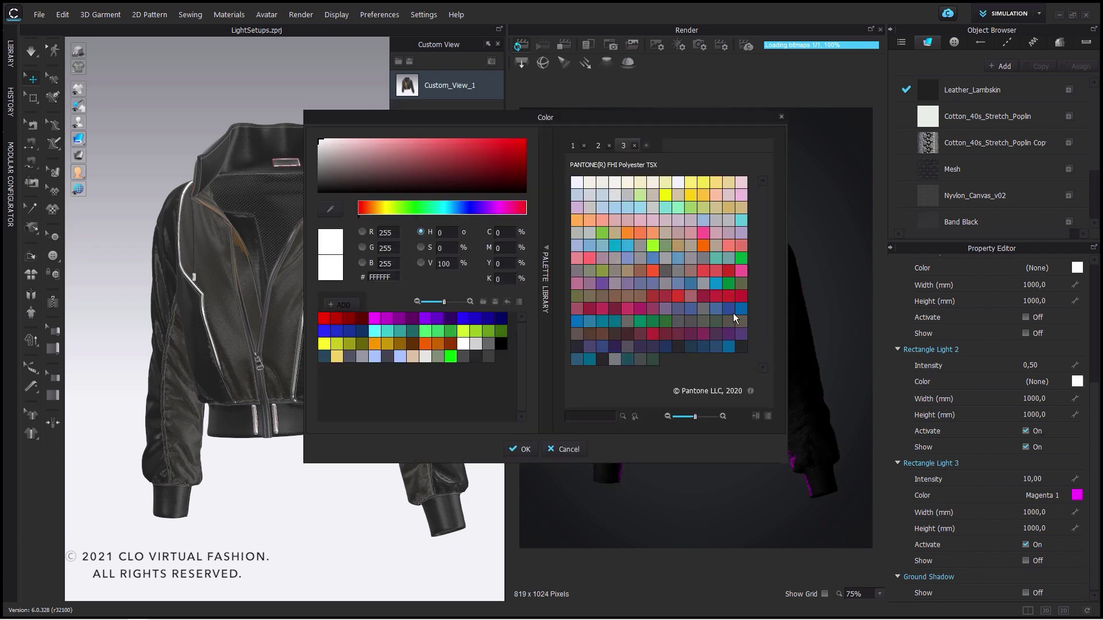
pyautogui.click(431, 332)
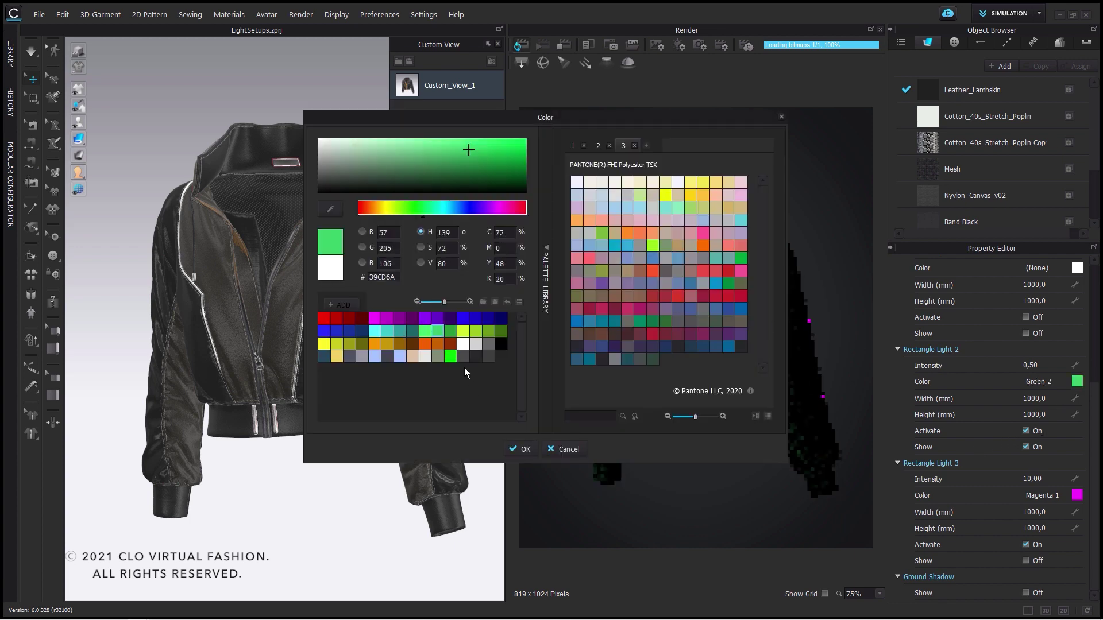
pyautogui.click(519, 448)
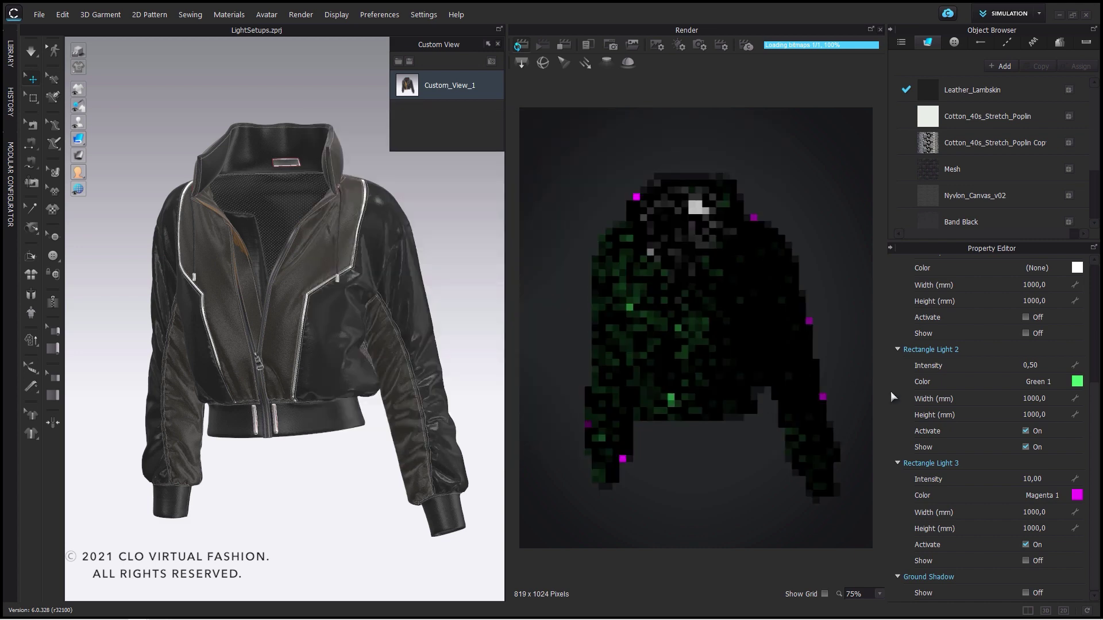
# Step: Reactivate Rectangle Light 1 and set its color to Red 1 (F50000)
pyautogui.click(1026, 318)
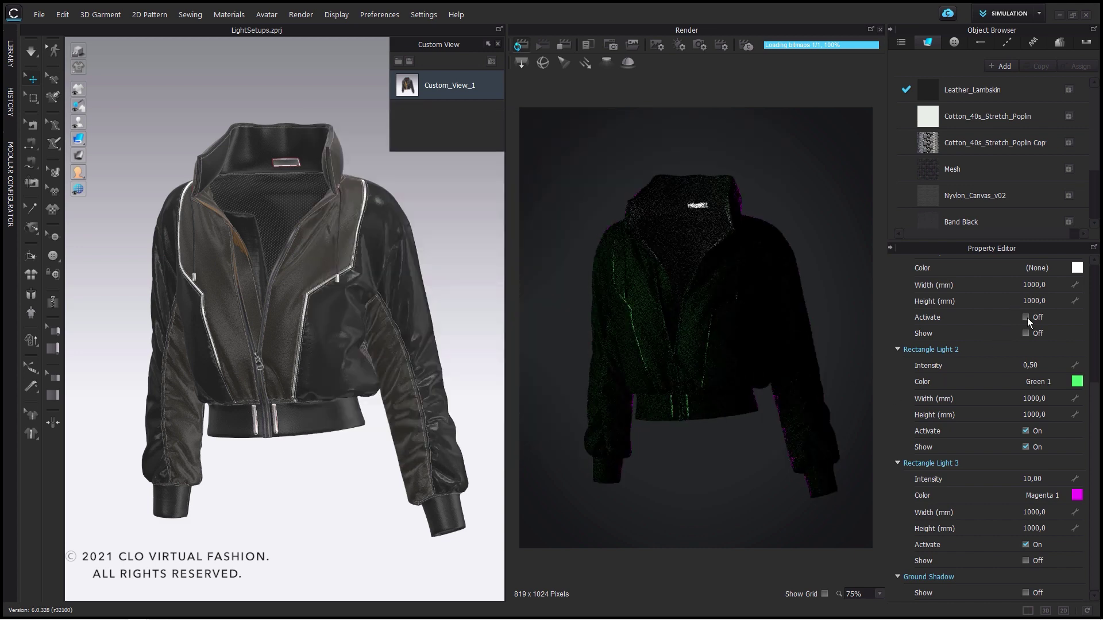
pyautogui.click(1077, 268)
pyautogui.click(326, 318)
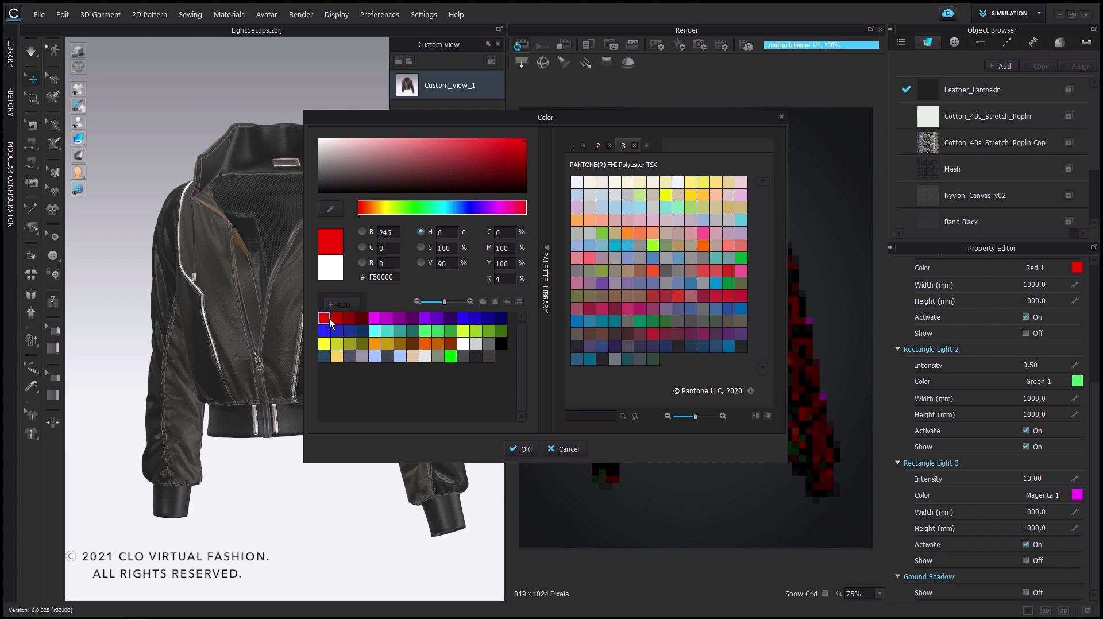
pyautogui.click(518, 448)
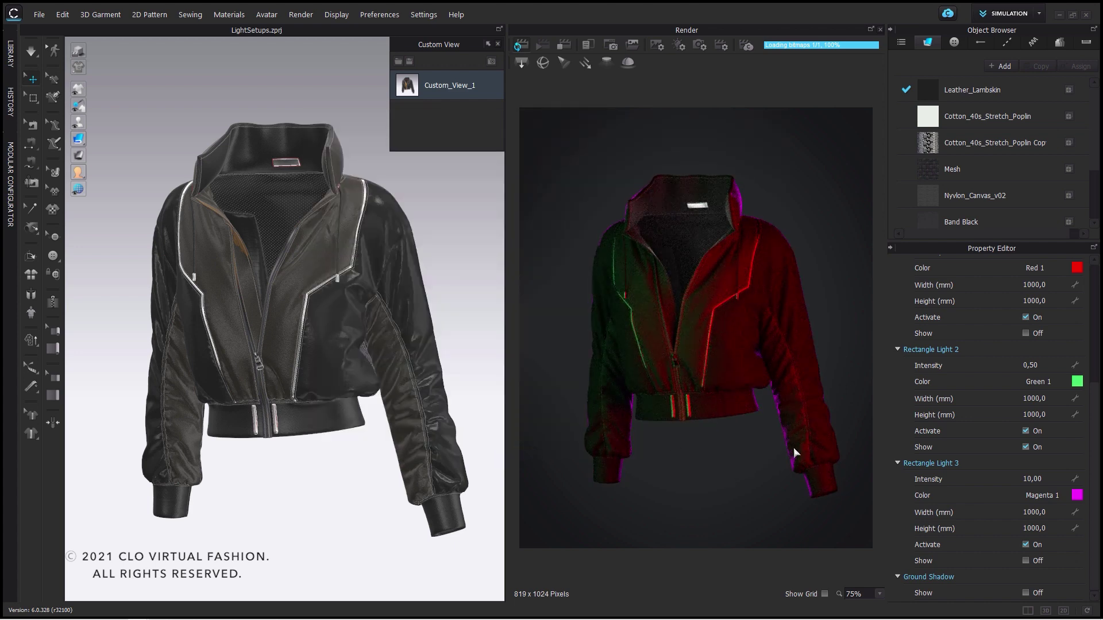
# Step: Set the colors of Rectangle Lights 1, 2 and 3 back to white
pyautogui.click(1077, 268)
pyautogui.moveTo(345, 177); pyautogui.dragTo(319, 140)
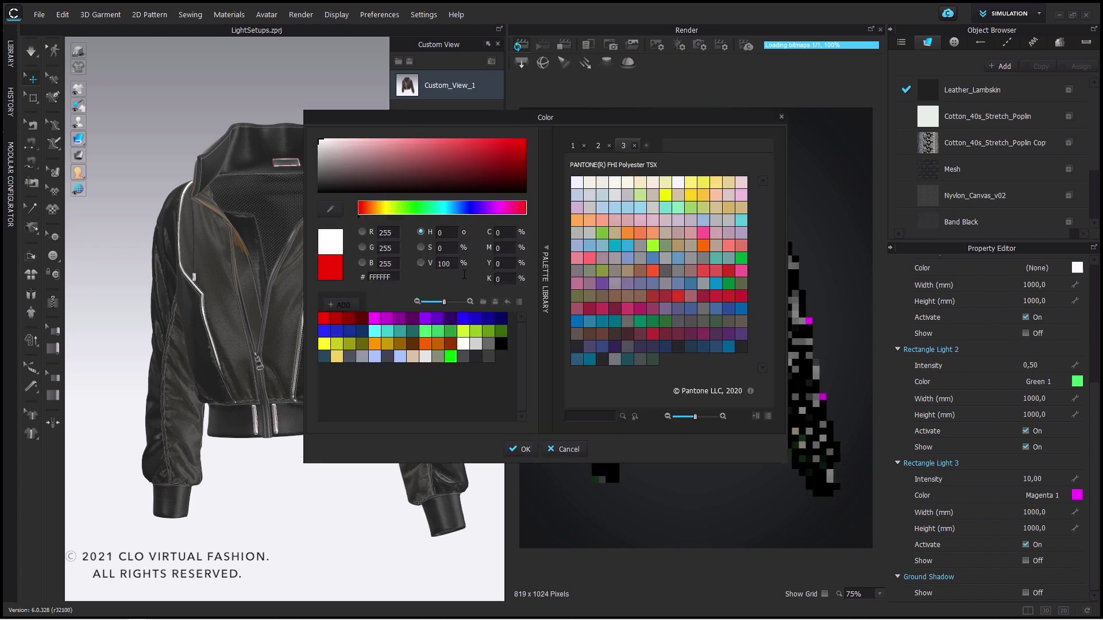
pyautogui.click(522, 447)
pyautogui.click(1077, 382)
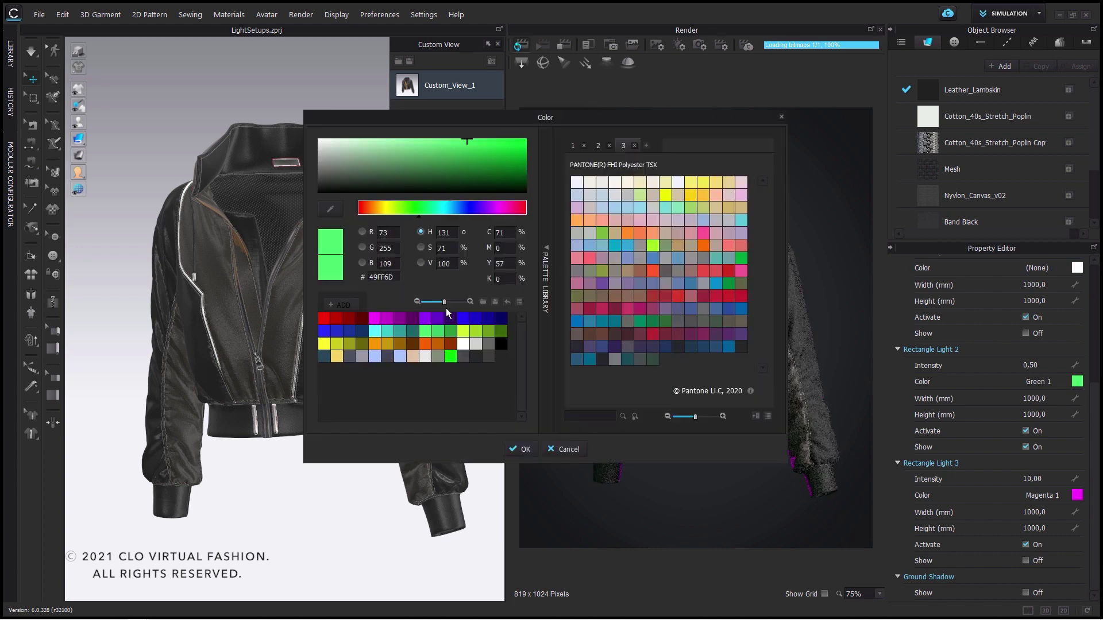
pyautogui.click(463, 343)
pyautogui.click(524, 449)
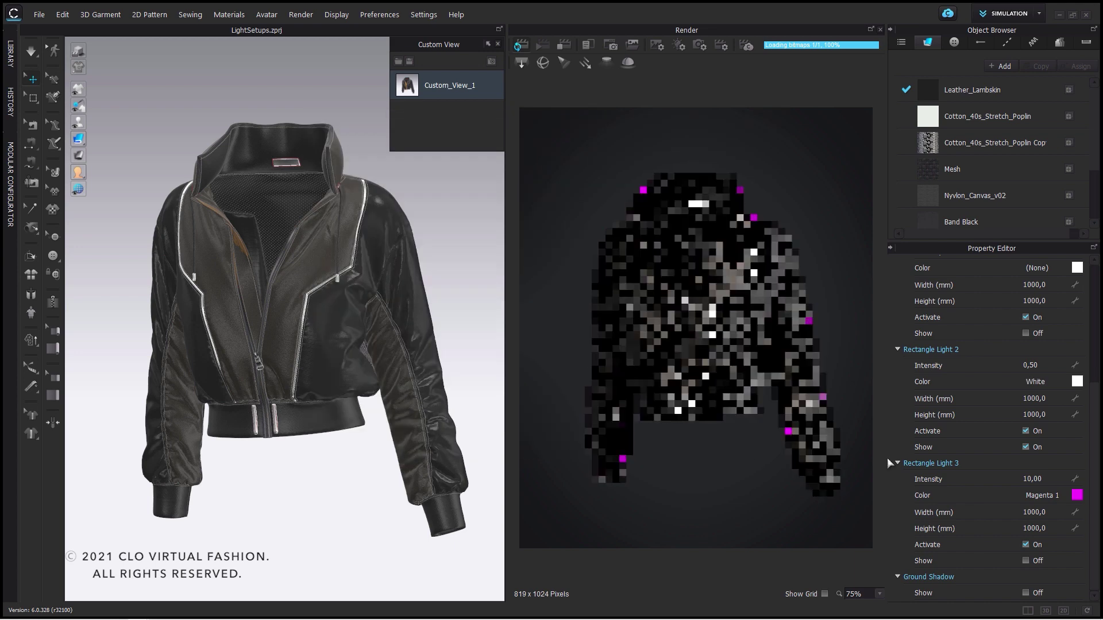
pyautogui.click(1077, 495)
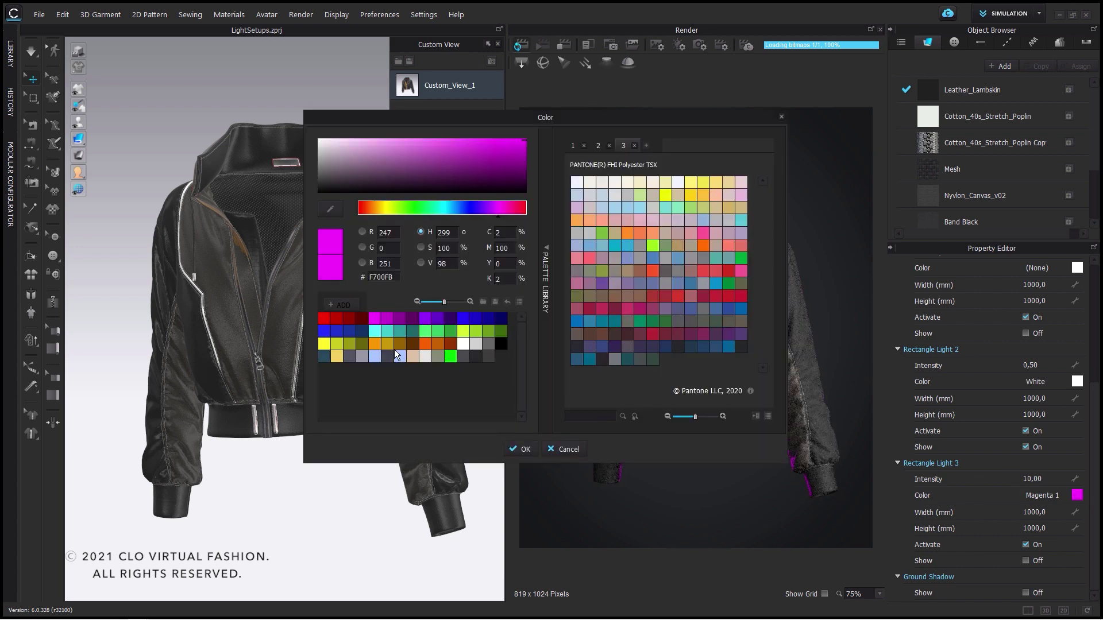
pyautogui.click(463, 344)
pyautogui.click(523, 450)
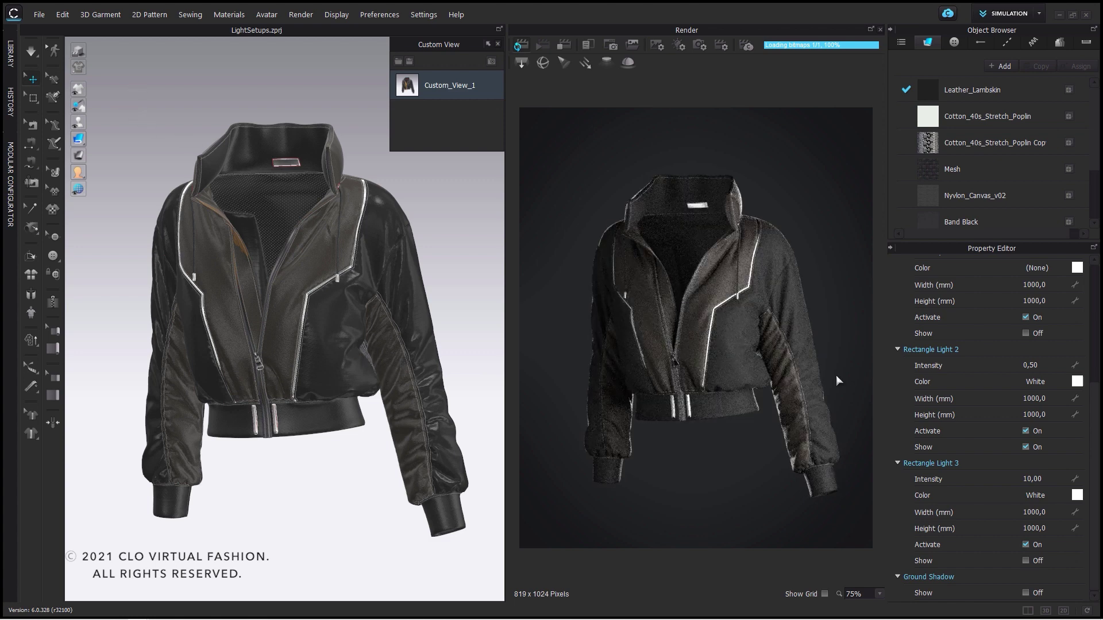
# Step: Activate the dome light to add soft fill to the rectangle light setup
pyautogui.scroll(5, 1077, 319)
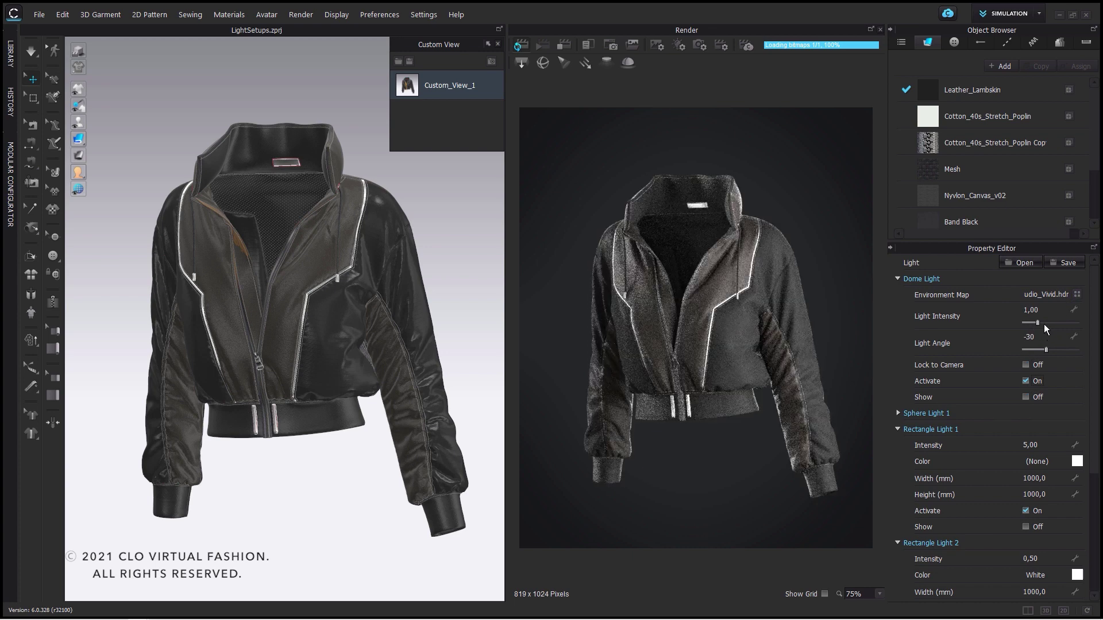
pyautogui.click(1044, 339)
pyautogui.press('Return')
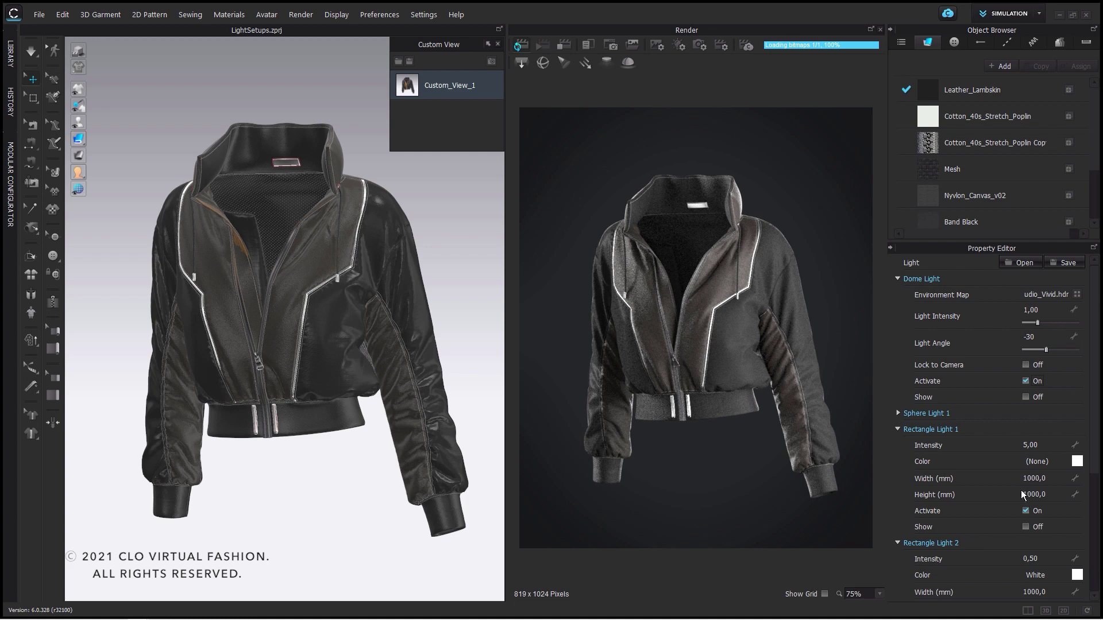
# Step: Deactivate Rectangle Light 2 and redisplay the light properties after selecting the jacket's front panel
pyautogui.scroll(-2, 1029, 522)
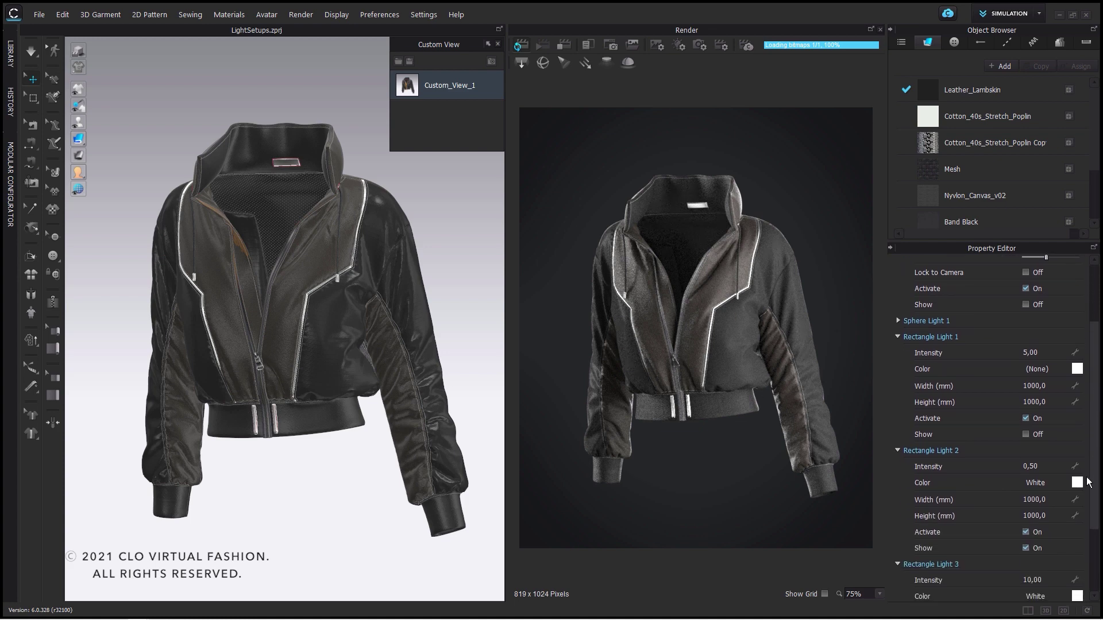
pyautogui.click(1025, 523)
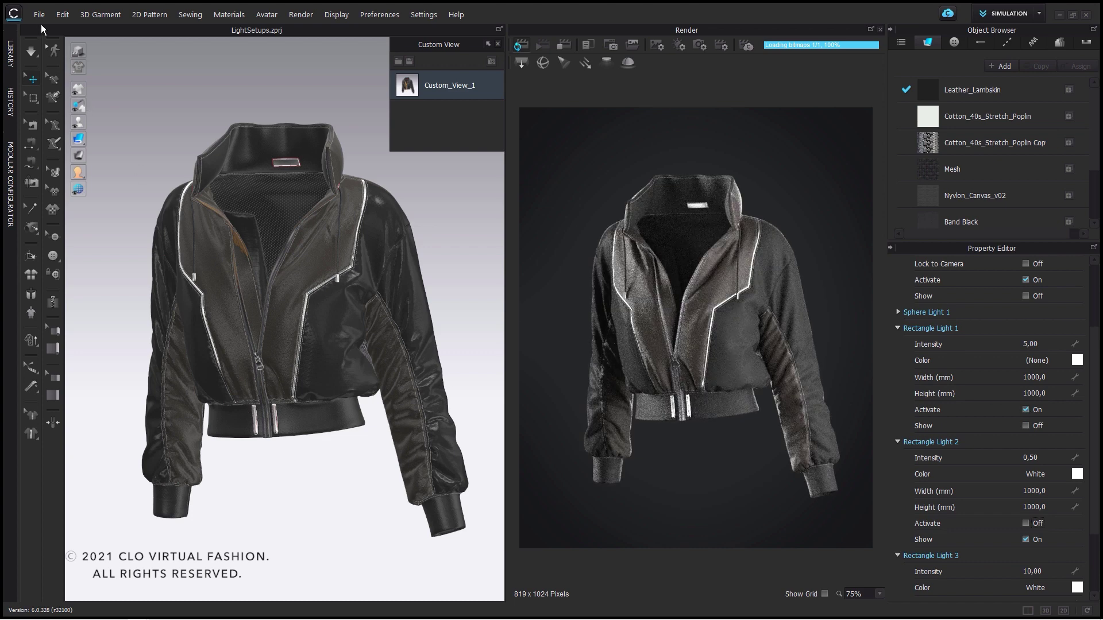
pyautogui.click(296, 307)
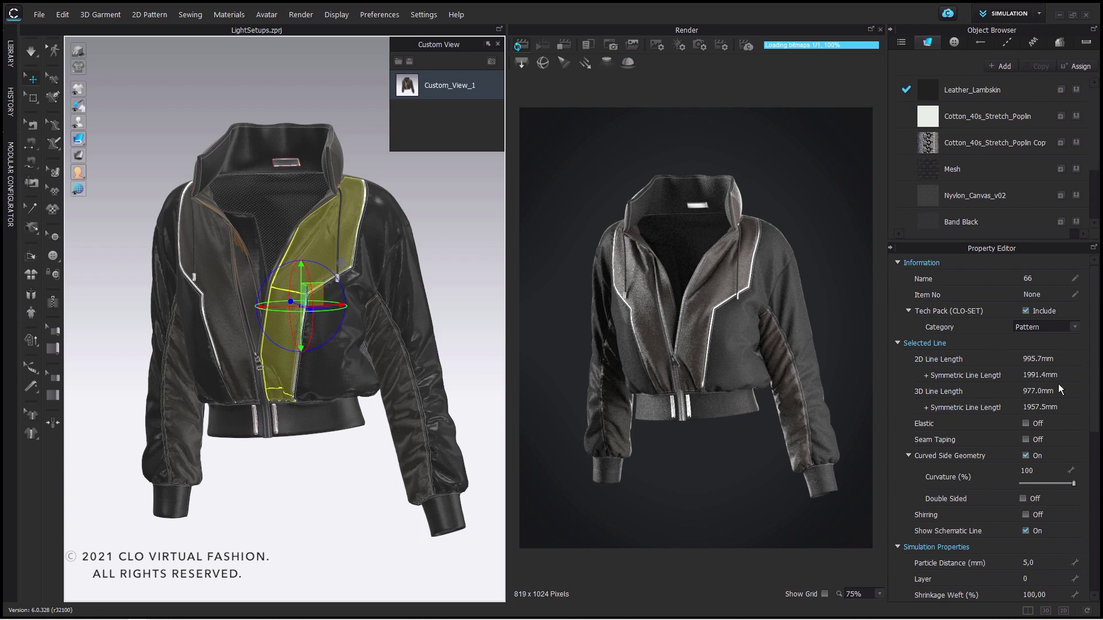
pyautogui.click(673, 45)
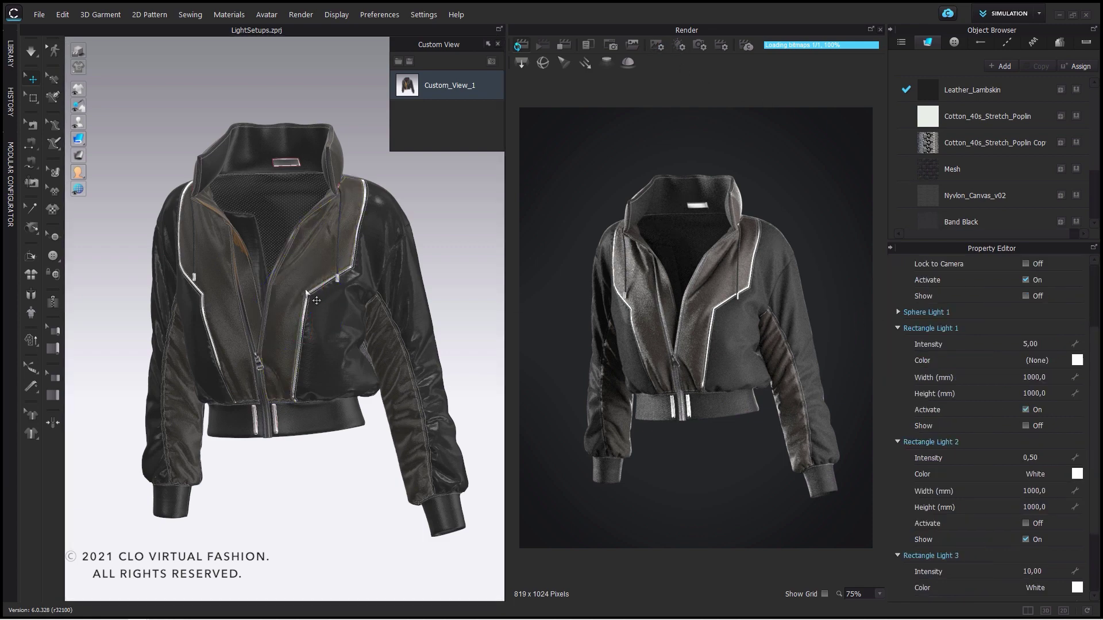
# Step: Inspect the lighting on the back of the jacket and restore the saved camera view Custom_View_1
pyautogui.moveTo(310, 294); pyautogui.dragTo(562, 290, button='right')
pyautogui.scroll(4, 417, 309)
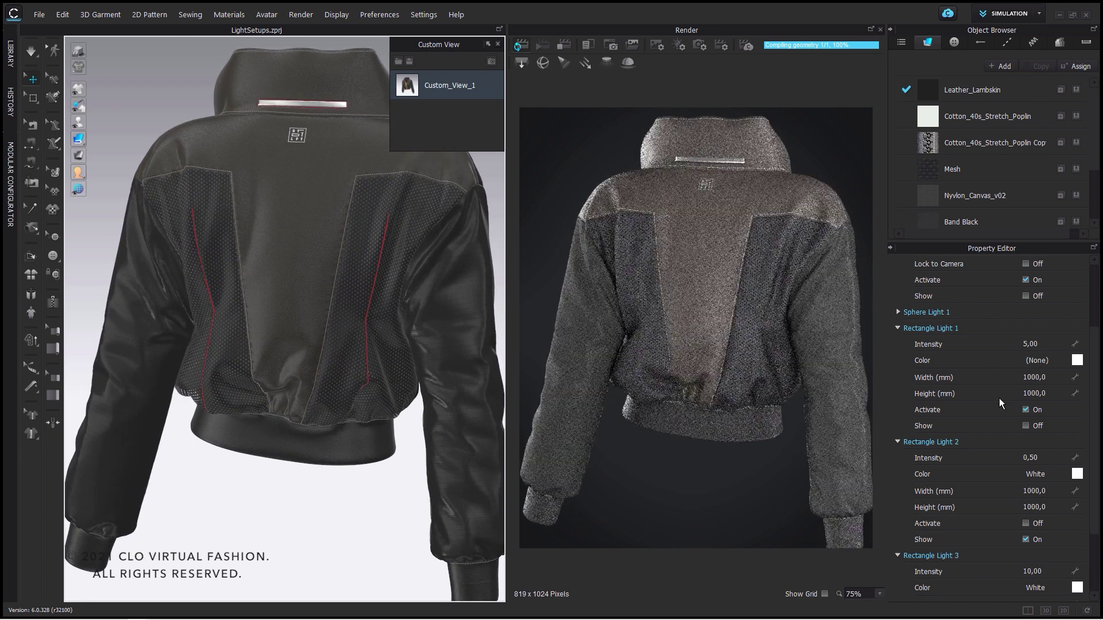
pyautogui.click(408, 84)
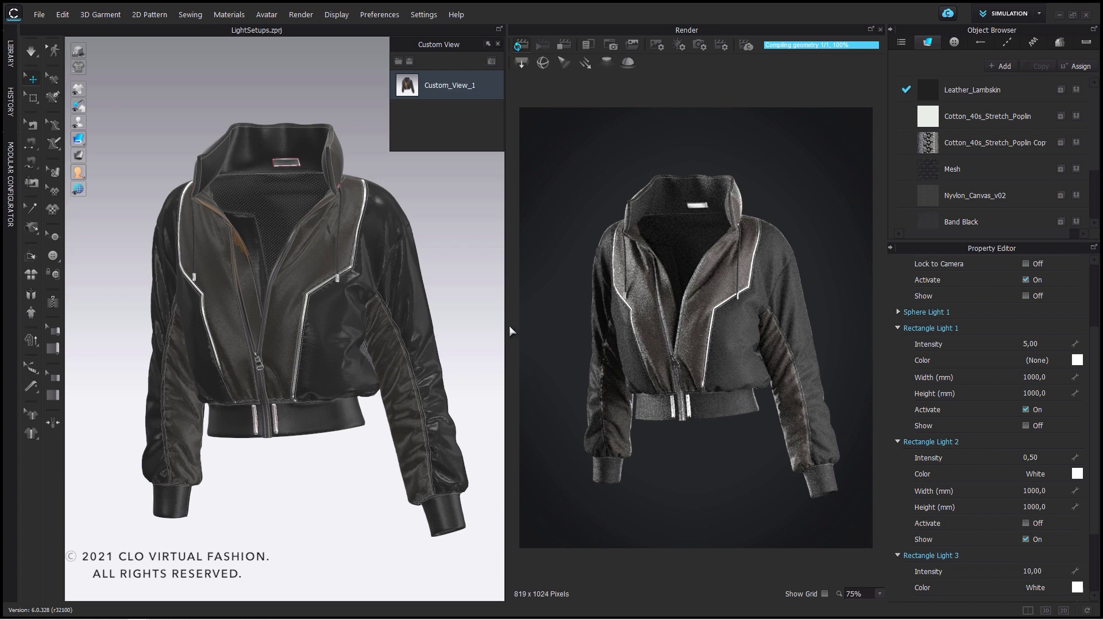
# Step: Save the render properties as "lighting Setup_v02" in the 08_Render folder, using the Render Properties (*.zvrp) format
pyautogui.click(37, 16)
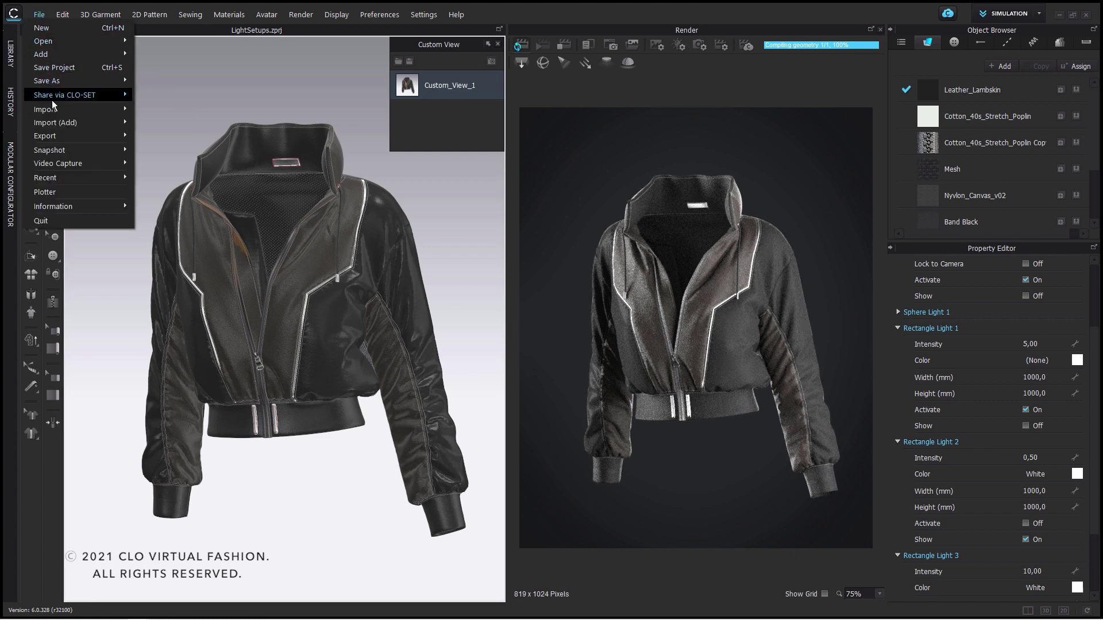
pyautogui.moveTo(104, 80)
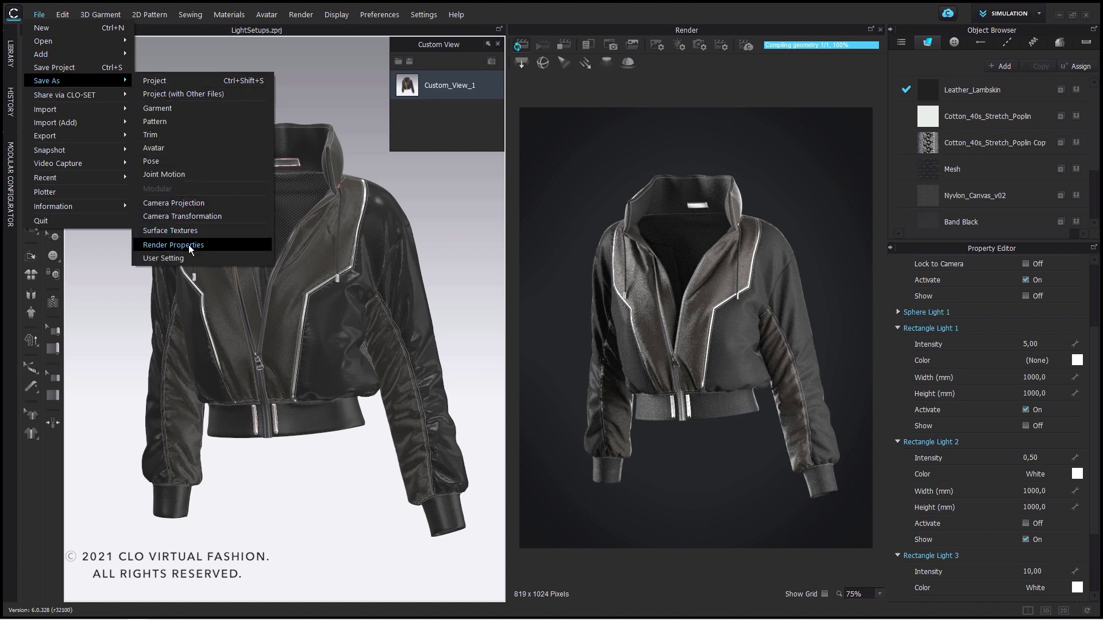
pyautogui.click(172, 246)
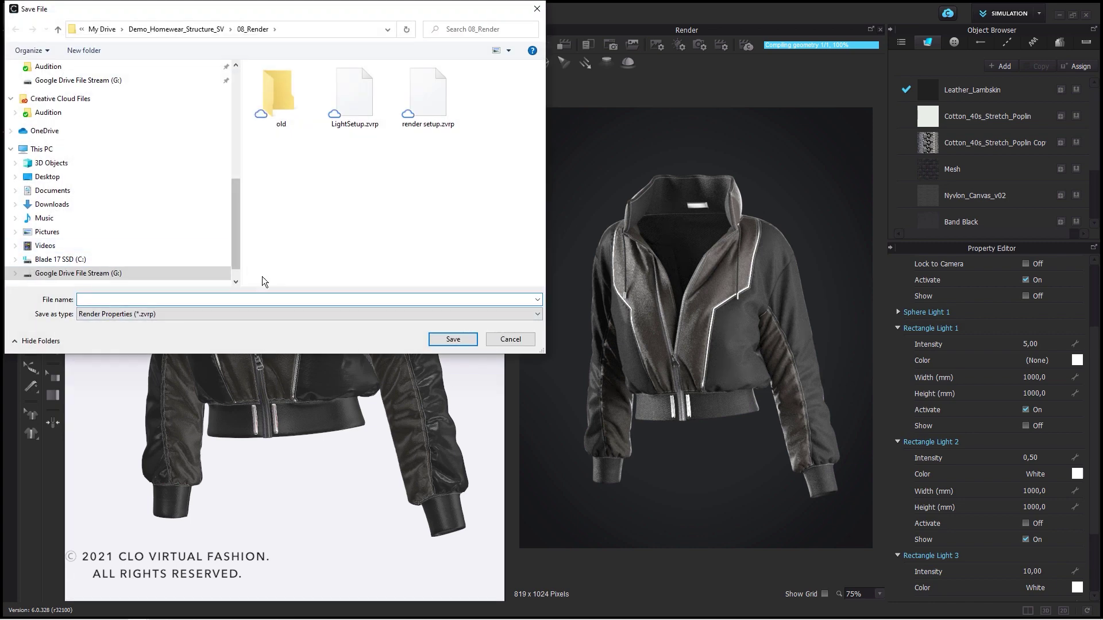
pyautogui.write('ligh')
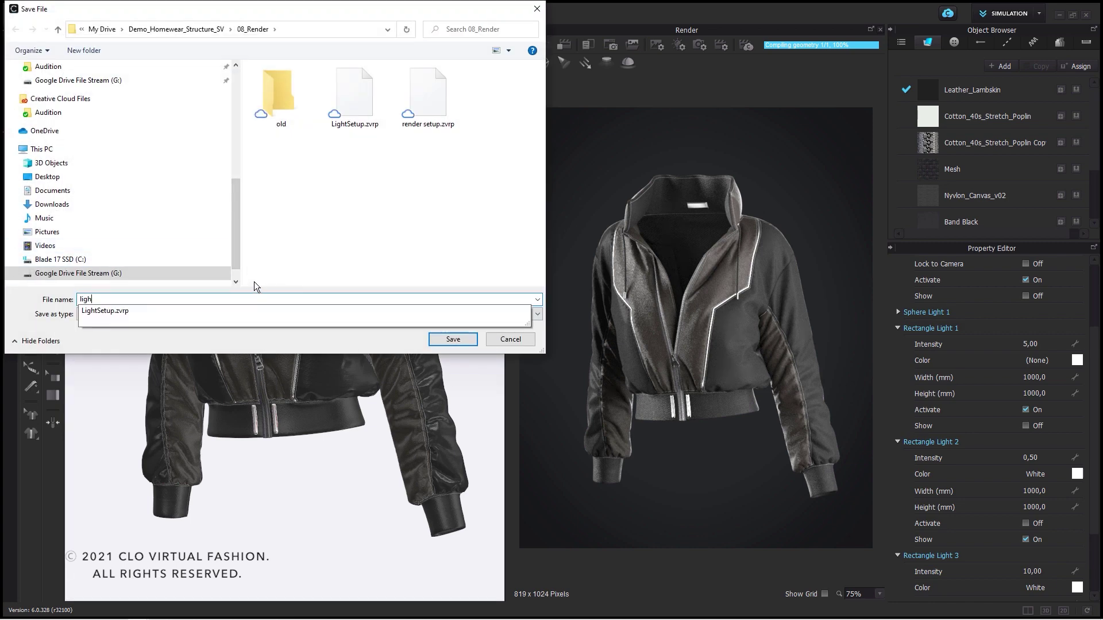
pyautogui.write('ting Setup')
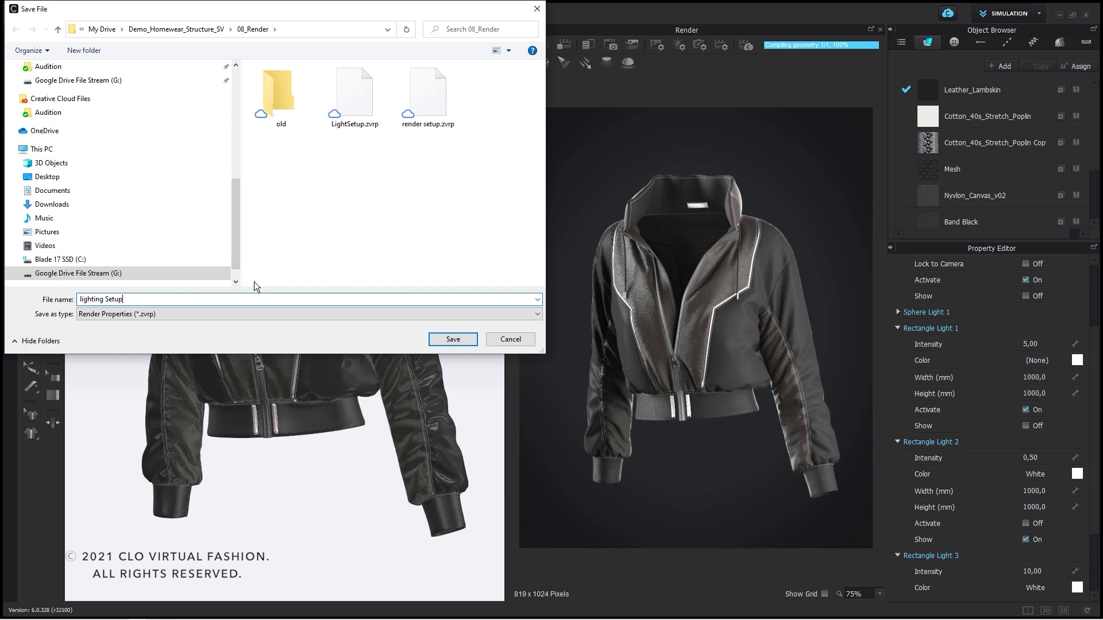
pyautogui.write('_v02')
pyautogui.click(446, 339)
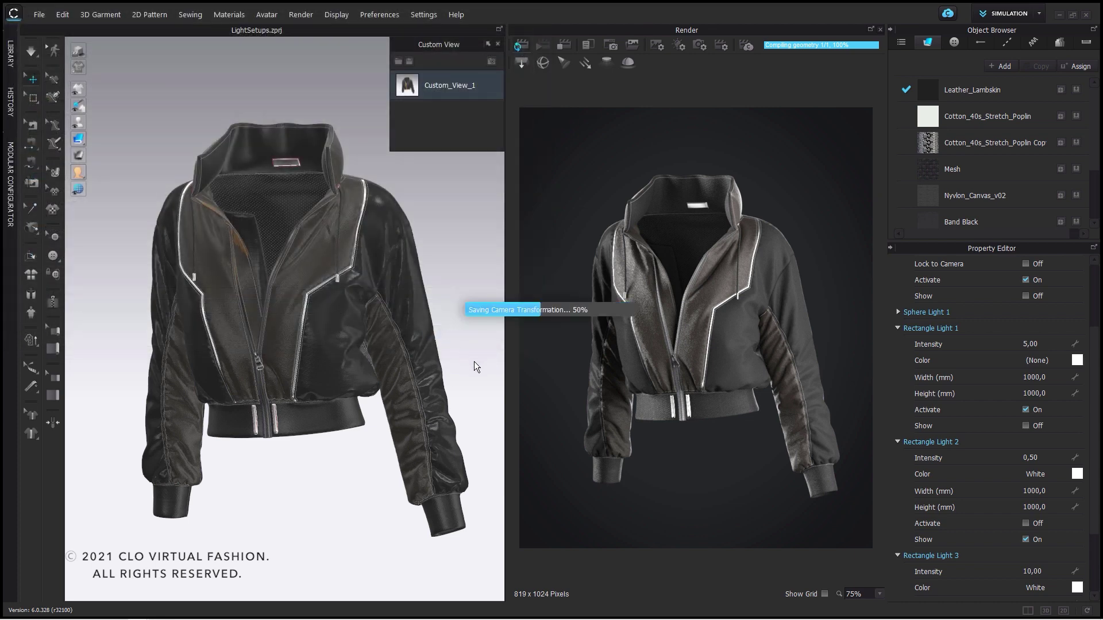